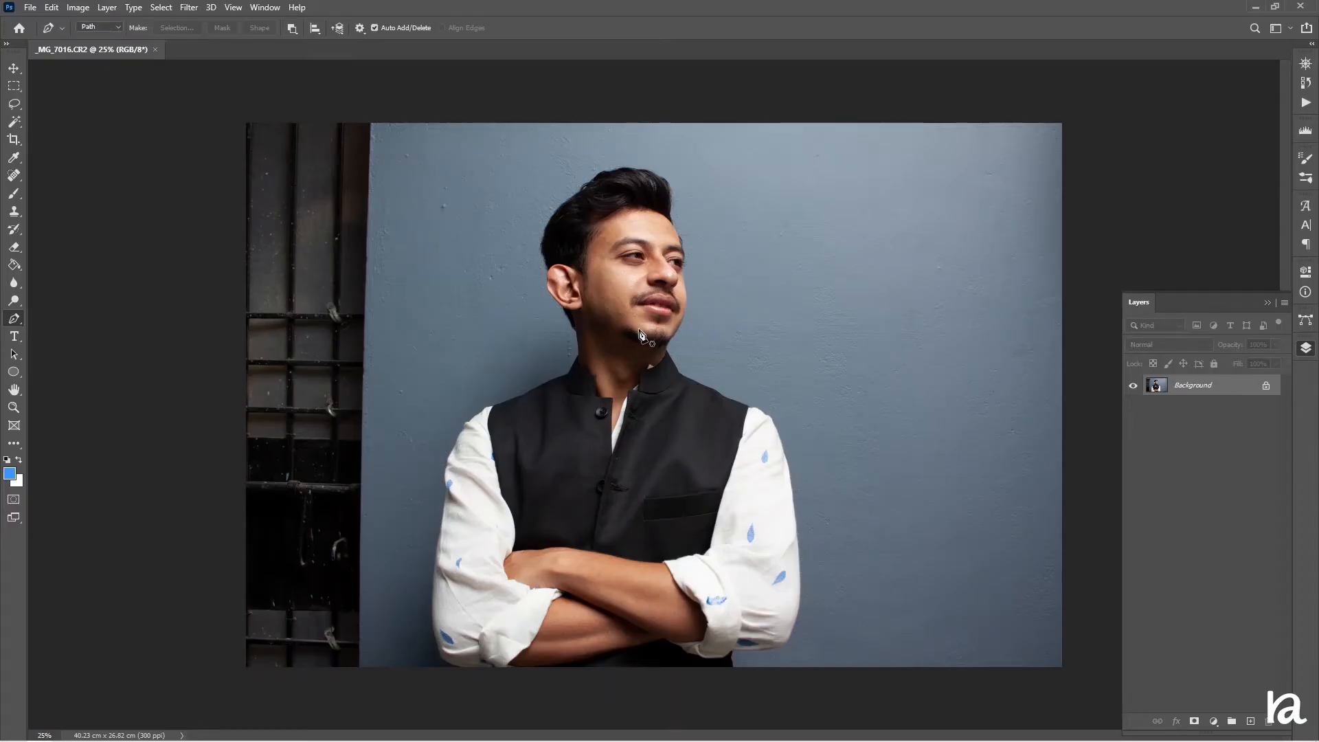
# Zoom in on the head and start a Pen path with anchors along the left edge of the hair
pyautogui.scroll(3, 640, 329)
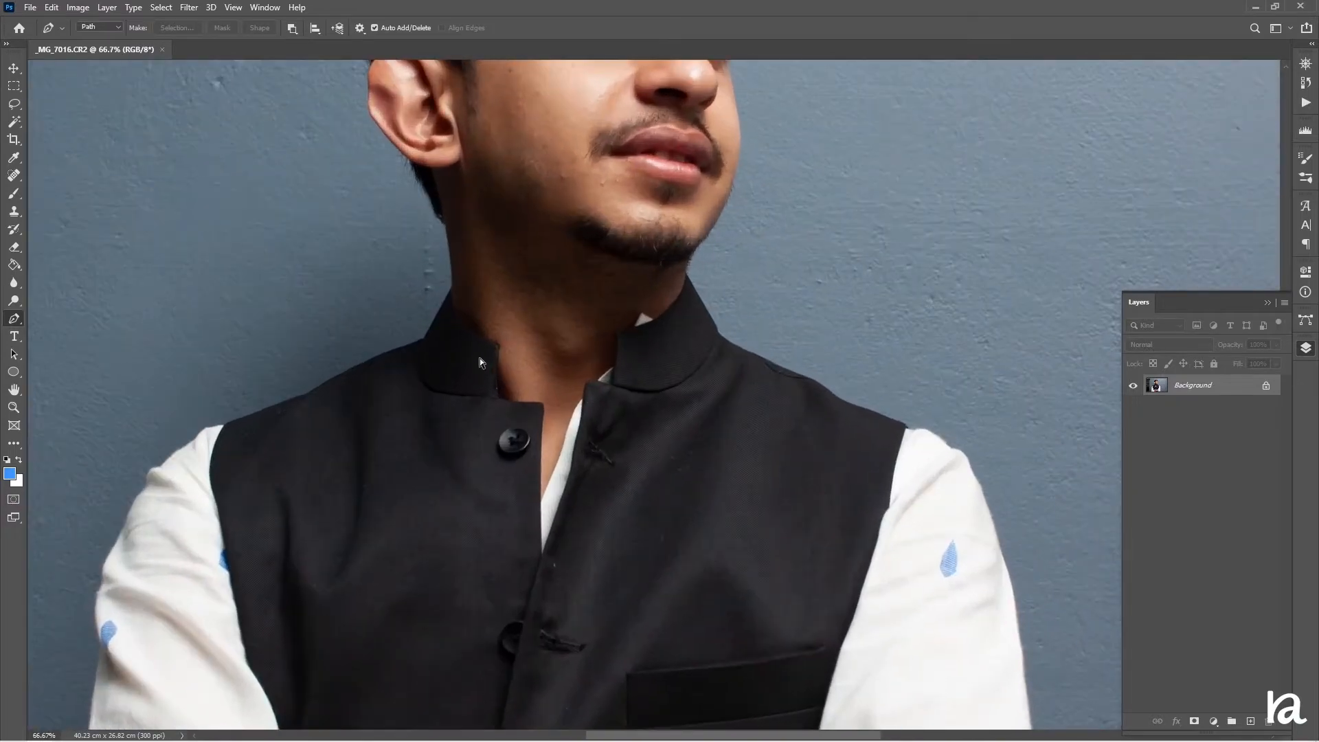
pyautogui.scroll(5, 479, 357)
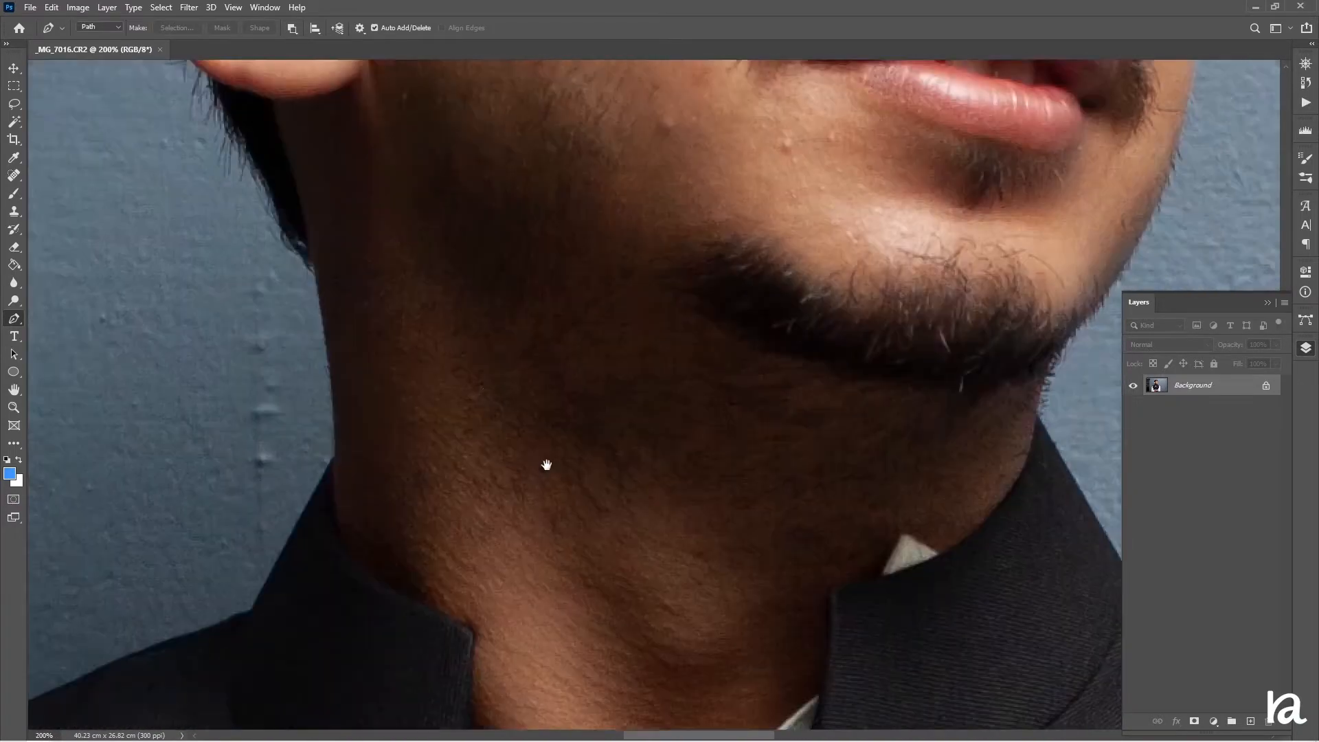
pyautogui.moveTo(546, 465); pyautogui.dragTo(476, 560)
pyautogui.moveTo(432, 309); pyautogui.dragTo(327, 520)
pyautogui.click(204, 535)
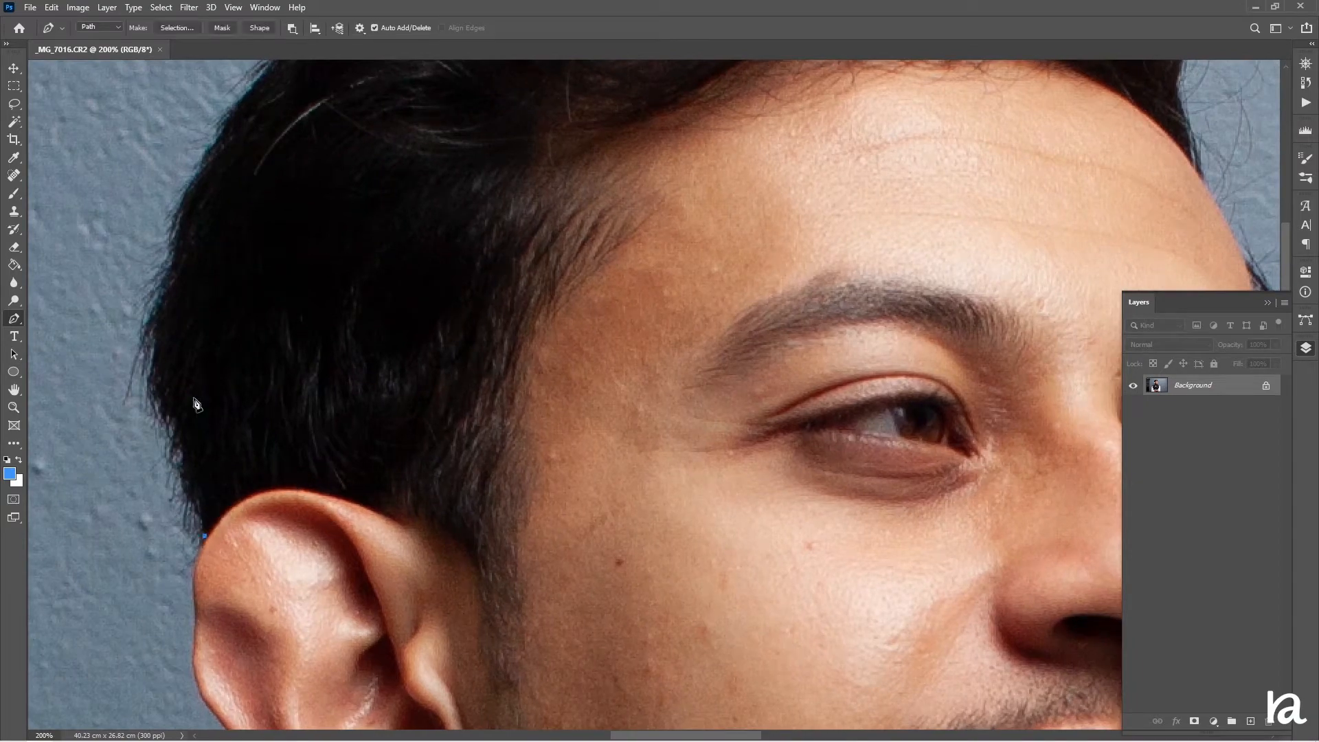
pyautogui.click(170, 272)
pyautogui.click(182, 371)
pyautogui.moveTo(183, 371); pyautogui.dragTo(154, 371)
pyautogui.scroll(4, 196, 368)
pyautogui.click(406, 226)
pyautogui.moveTo(277, 405); pyautogui.dragTo(250, 373)
pyautogui.moveTo(453, 329); pyautogui.dragTo(238, 496)
pyautogui.click(248, 362)
pyautogui.click(480, 206)
pyautogui.moveTo(435, 237); pyautogui.dragTo(411, 212)
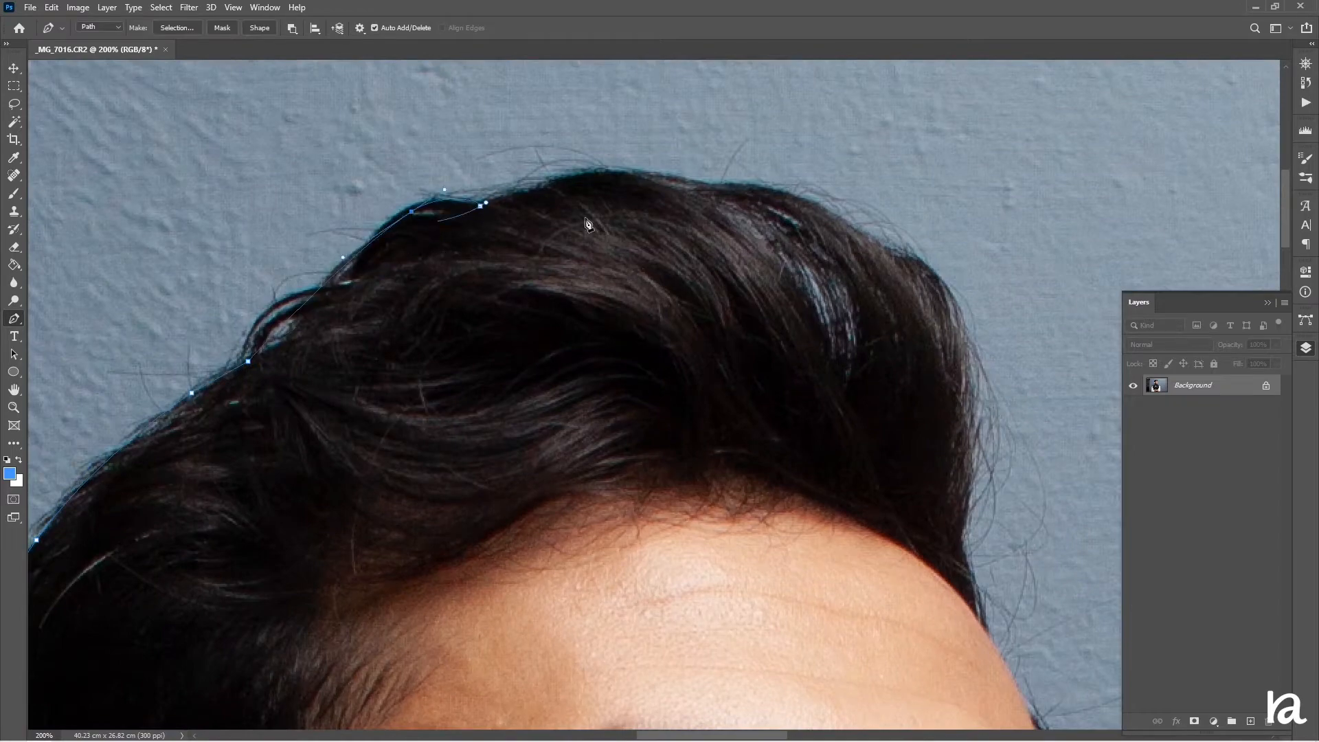
# Continue the path with anchors over the top of the hair and down its right side to the forehead
pyautogui.click(703, 182)
pyautogui.moveTo(603, 195); pyautogui.dragTo(601, 168)
pyautogui.moveTo(843, 285); pyautogui.dragTo(586, 261)
pyautogui.click(636, 235)
pyautogui.moveTo(565, 207); pyautogui.dragTo(565, 187)
pyautogui.click(707, 345)
pyautogui.moveTo(676, 289); pyautogui.dragTo(691, 272)
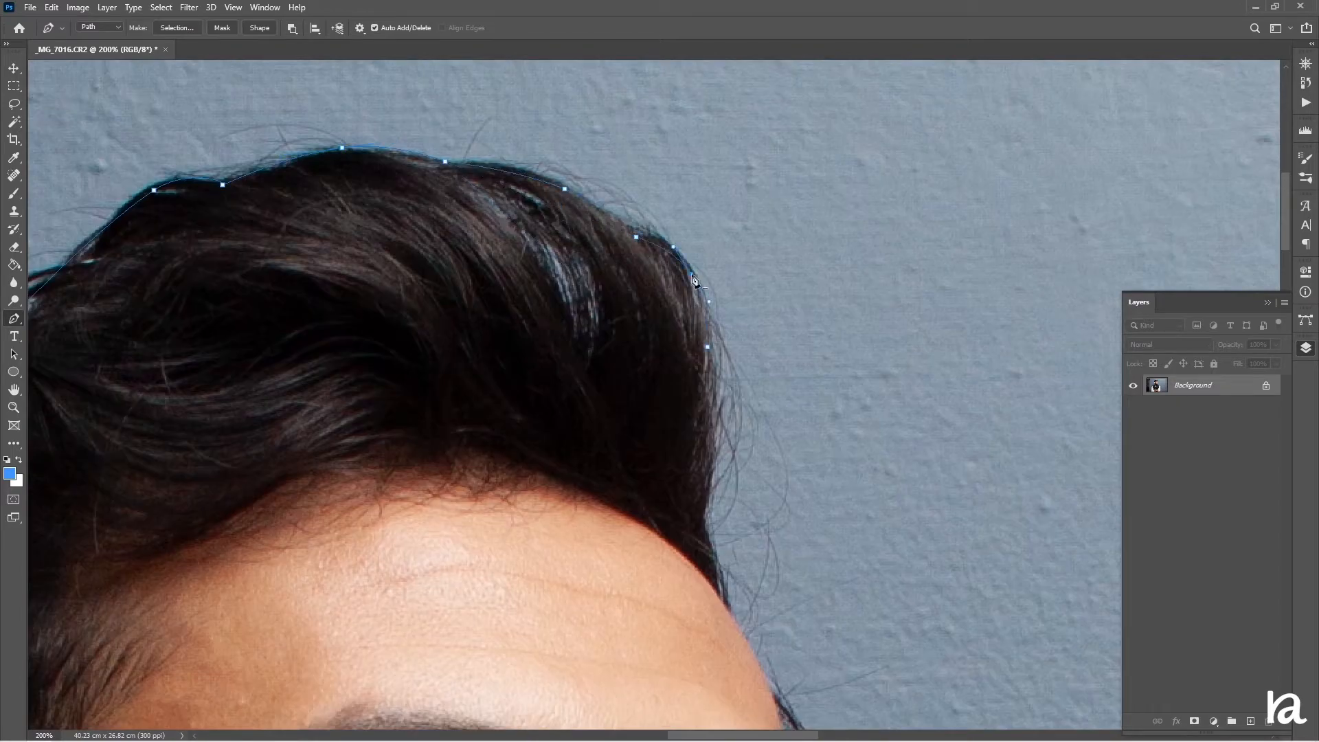
pyautogui.scroll(-3, 694, 282)
pyautogui.moveTo(703, 428); pyautogui.dragTo(700, 457)
pyautogui.moveTo(705, 355); pyautogui.dragTo(713, 359)
pyautogui.click(726, 516)
pyautogui.moveTo(714, 472); pyautogui.dragTo(721, 481)
pyautogui.scroll(-5, 721, 481)
pyautogui.click(769, 386)
pyautogui.moveTo(748, 347); pyautogui.dragTo(754, 354)
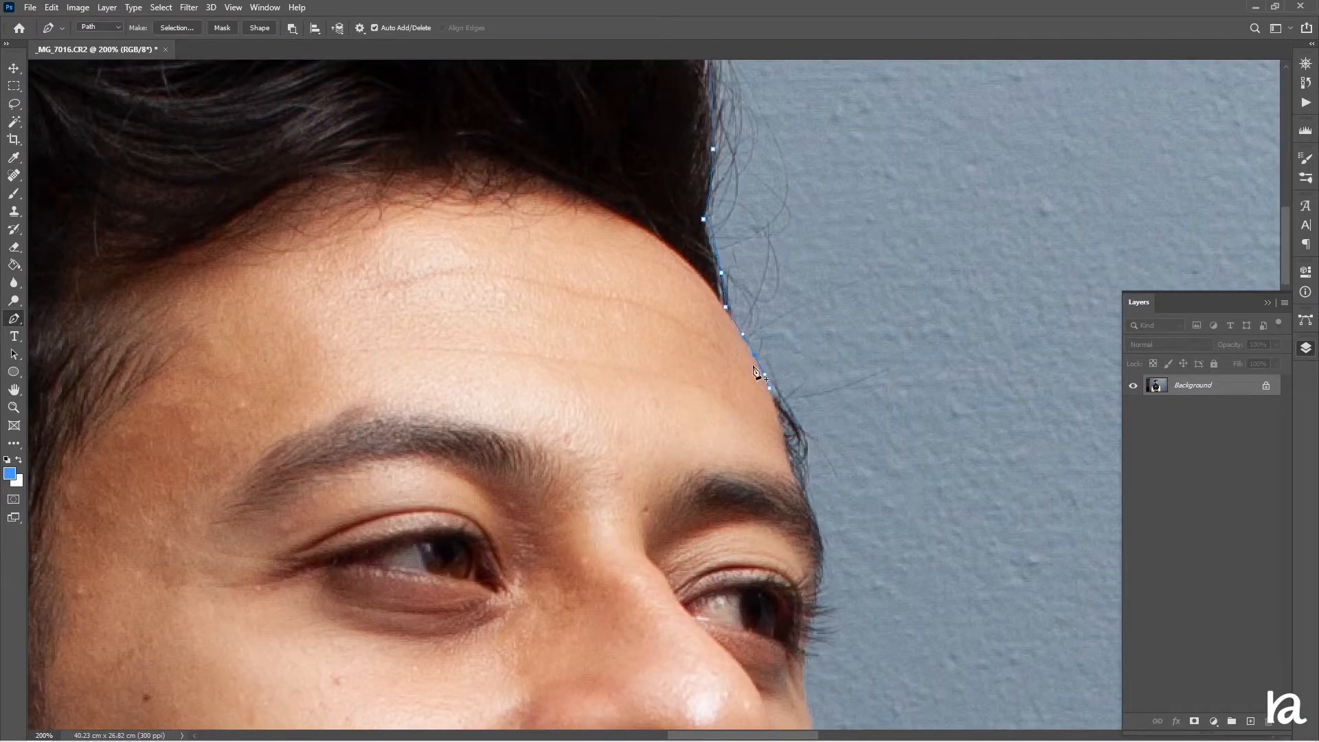
# Extend the path down the face profile past the nose, lips and chin to the collar
pyautogui.scroll(-2, 755, 355)
pyautogui.click(785, 371)
pyautogui.scroll(-2, 813, 430)
pyautogui.moveTo(804, 430); pyautogui.dragTo(808, 459)
pyautogui.click(807, 506)
pyautogui.scroll(-5, 810, 495)
pyautogui.click(840, 530)
pyautogui.scroll(-4, 830, 421)
pyautogui.moveTo(824, 414); pyautogui.dragTo(806, 447)
pyautogui.scroll(-1, 825, 467)
pyautogui.click(768, 532)
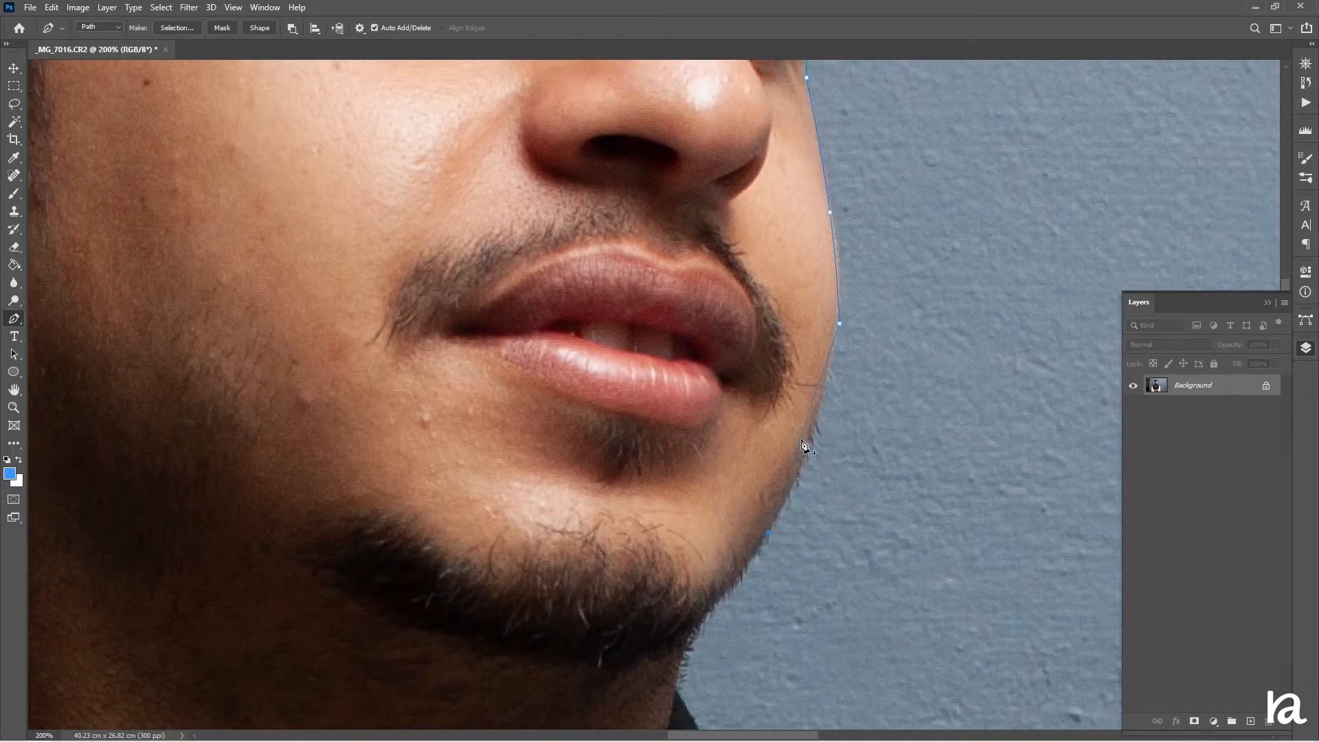
pyautogui.scroll(-4, 783, 469)
pyautogui.scroll(-2, 689, 470)
pyautogui.click(773, 565)
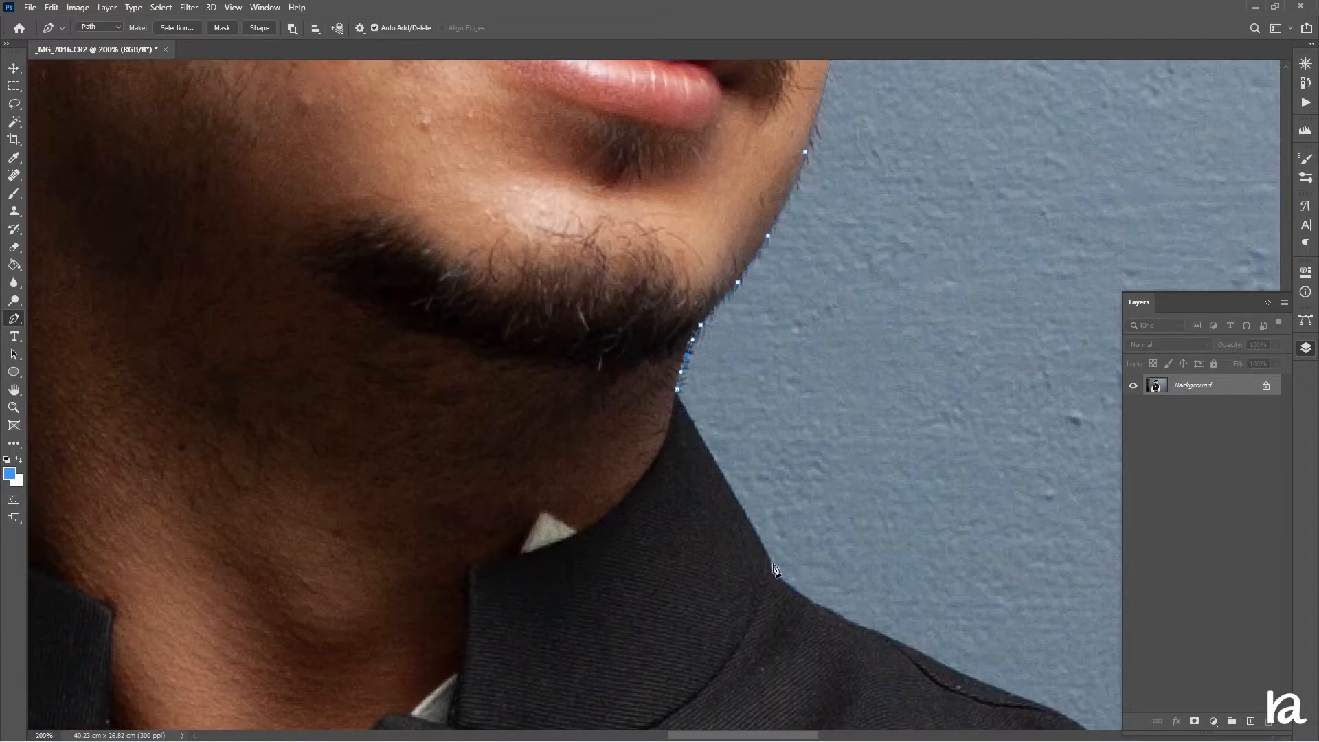
pyautogui.click(773, 573)
# Trace the path along the vest's right shoulder to the top of the right sleeve
pyautogui.scroll(-2, 771, 522)
pyautogui.scroll(-3, 860, 509)
pyautogui.hscroll(5, 860, 510)
pyautogui.click(573, 378)
pyautogui.moveTo(457, 315); pyautogui.dragTo(452, 320)
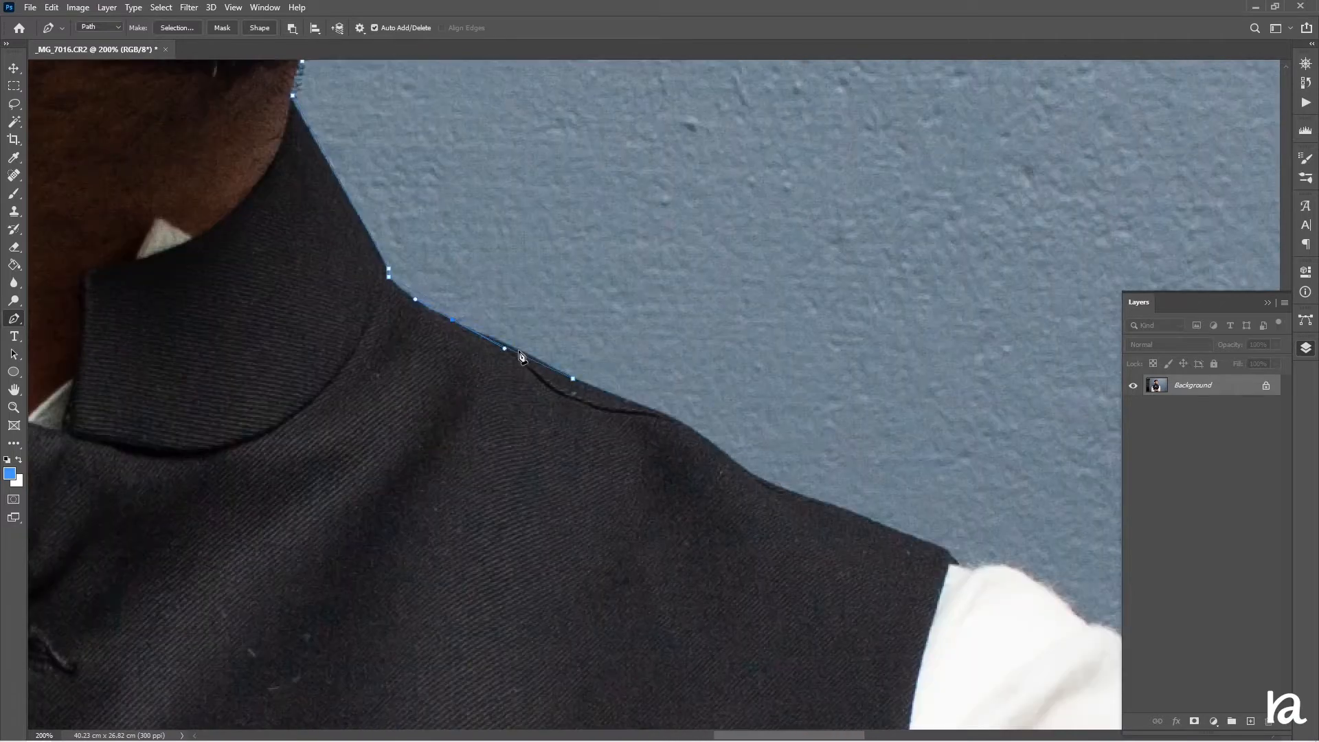
pyautogui.click(749, 473)
pyautogui.moveTo(680, 437); pyautogui.dragTo(677, 442)
pyautogui.scroll(-3, 687, 430)
pyautogui.hscroll(5, 687, 430)
pyautogui.click(730, 486)
pyautogui.scroll(-3, 753, 524)
pyautogui.hscroll(5, 754, 524)
pyautogui.click(570, 372)
pyautogui.moveTo(543, 345); pyautogui.dragTo(546, 328)
pyautogui.click(627, 511)
pyautogui.click(630, 508)
pyautogui.moveTo(595, 430); pyautogui.dragTo(599, 429)
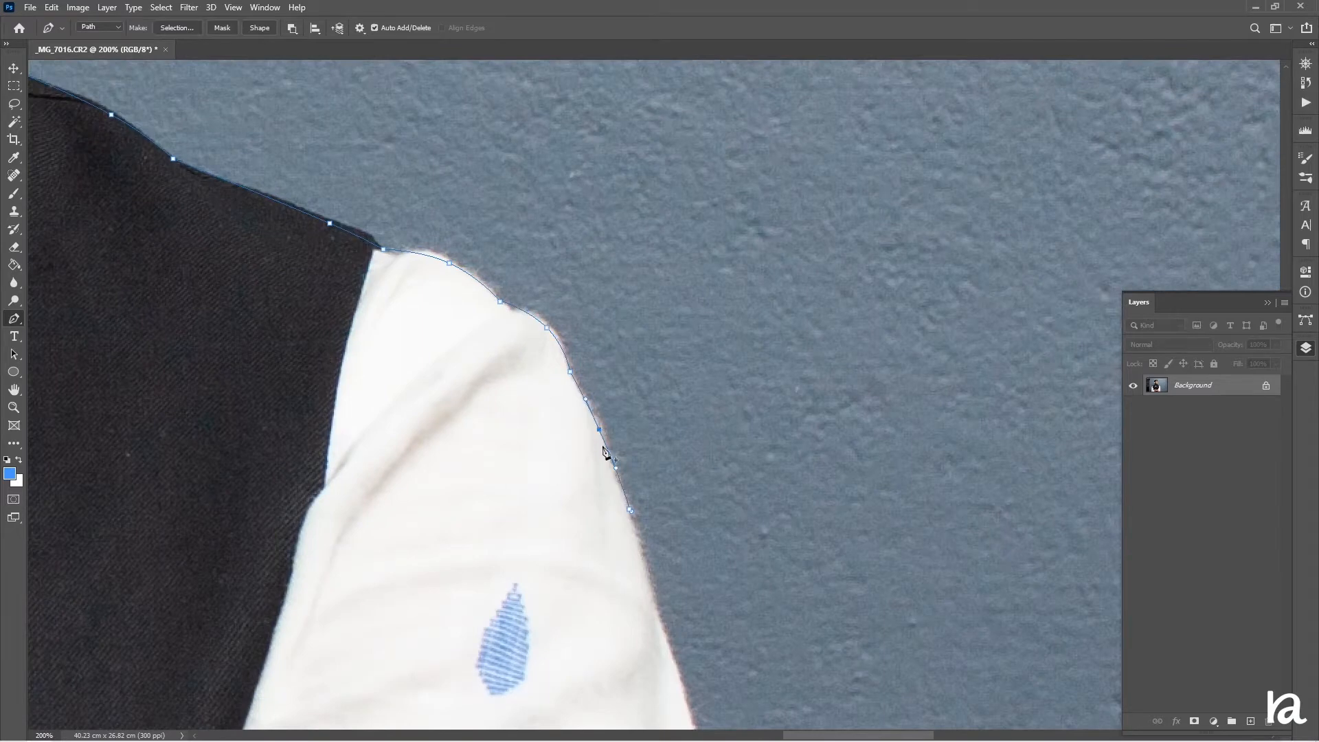
# Continue the path down the right sleeve to the elbow and below the bottom edge of the image
pyautogui.click(567, 405)
pyautogui.moveTo(658, 609); pyautogui.dragTo(555, 358)
pyautogui.click(613, 599)
pyautogui.moveTo(591, 504); pyautogui.dragTo(597, 502)
pyautogui.scroll(-1, 597, 508)
pyautogui.hotkey('ctrl', '-')
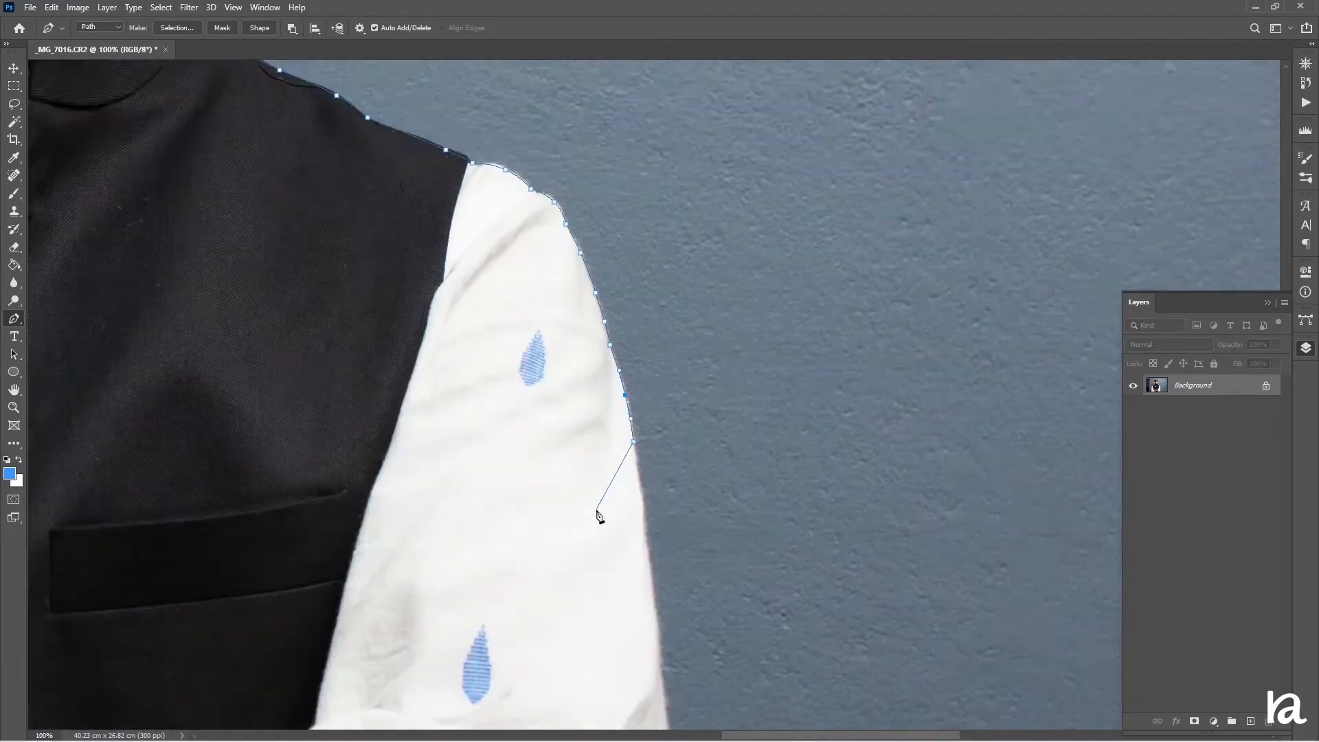
pyautogui.scroll(-1, 602, 518)
pyautogui.click(660, 551)
pyautogui.moveTo(647, 451); pyautogui.dragTo(651, 450)
pyautogui.scroll(-4, 640, 618)
pyautogui.click(589, 598)
pyautogui.moveTo(620, 384); pyautogui.dragTo(662, 463)
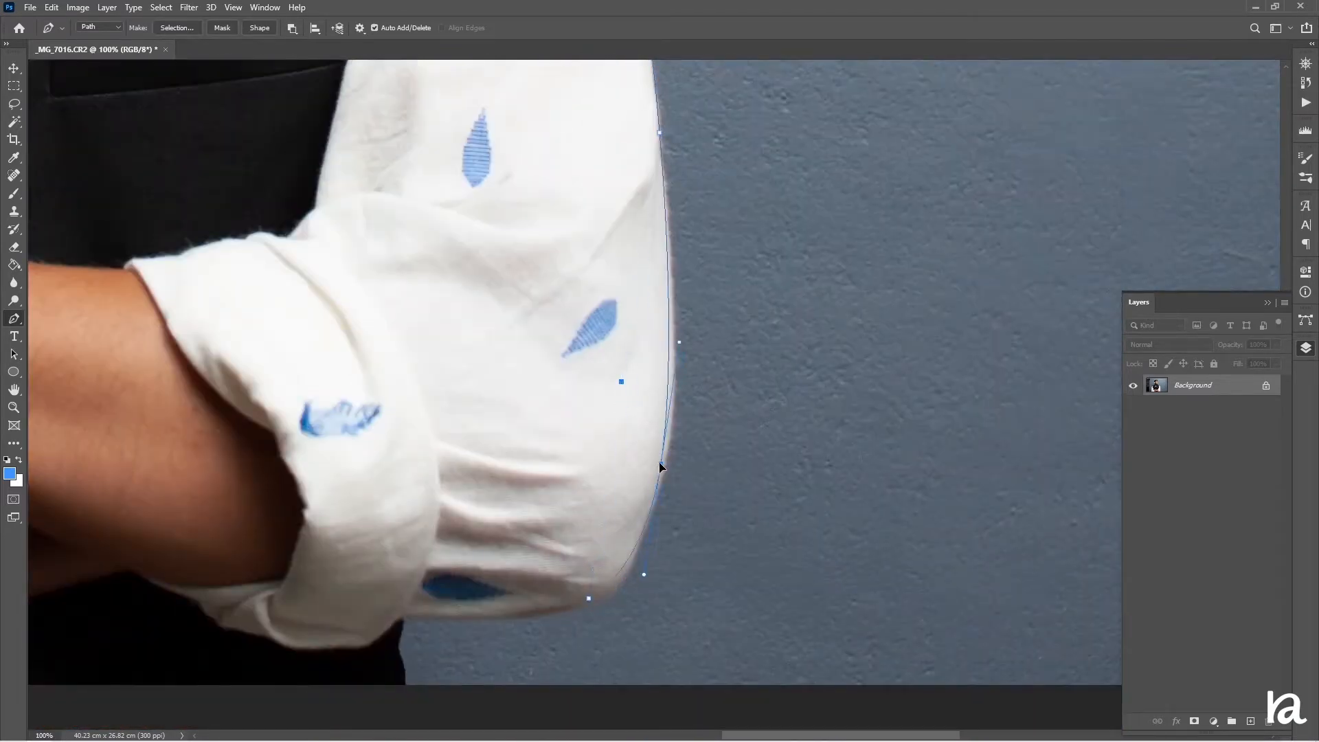
pyautogui.moveTo(617, 574); pyautogui.dragTo(623, 581)
pyautogui.click(408, 616)
pyautogui.moveTo(379, 663); pyautogui.dragTo(359, 702)
# Run the path along the bottom and up around the left elbow's outer edge
pyautogui.hscroll(-10, 364, 699)
pyautogui.scroll(-1, 364, 699)
pyautogui.moveTo(457, 663); pyautogui.dragTo(468, 612)
pyautogui.click(380, 507)
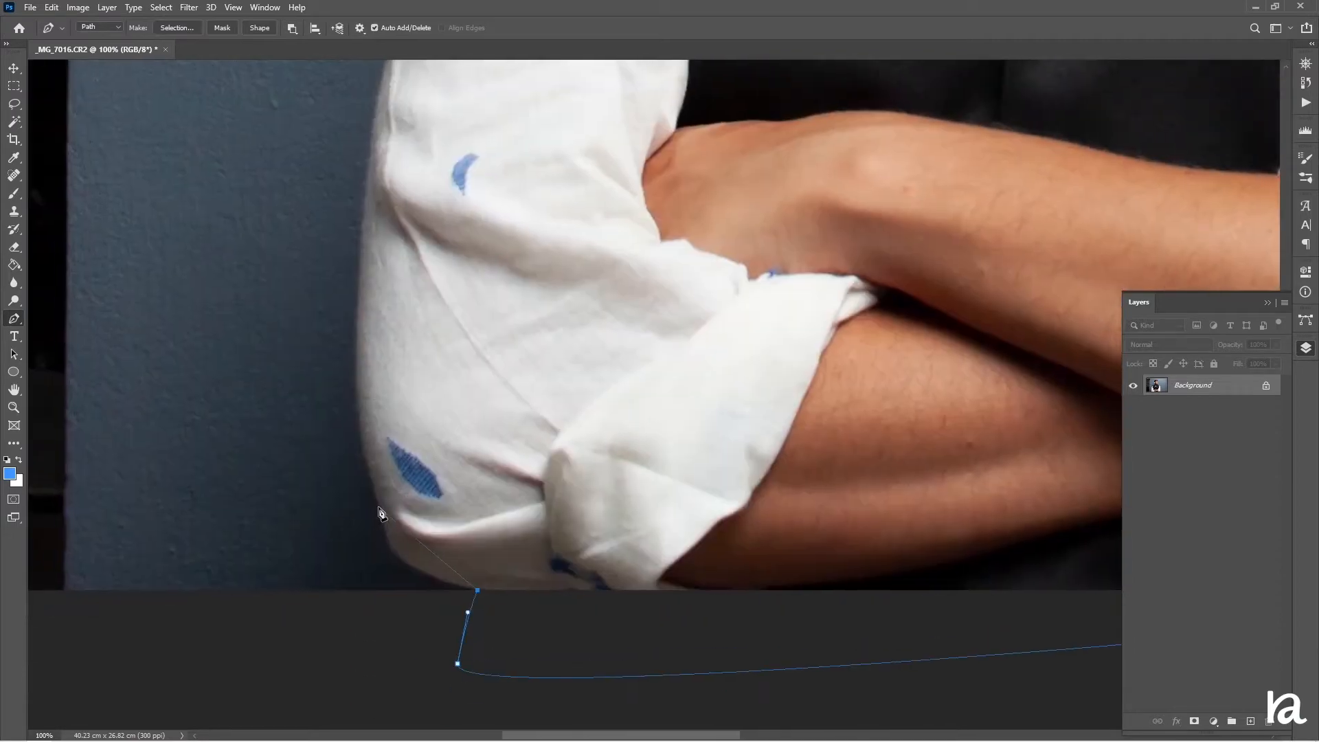
pyautogui.moveTo(416, 557); pyautogui.dragTo(405, 560)
pyautogui.scroll(4, 411, 557)
pyautogui.click(359, 438)
pyautogui.moveTo(371, 616); pyautogui.dragTo(360, 611)
pyautogui.scroll(1, 377, 598)
pyautogui.scroll(3, 377, 597)
pyautogui.click(391, 447)
pyautogui.moveTo(377, 546); pyautogui.dragTo(372, 544)
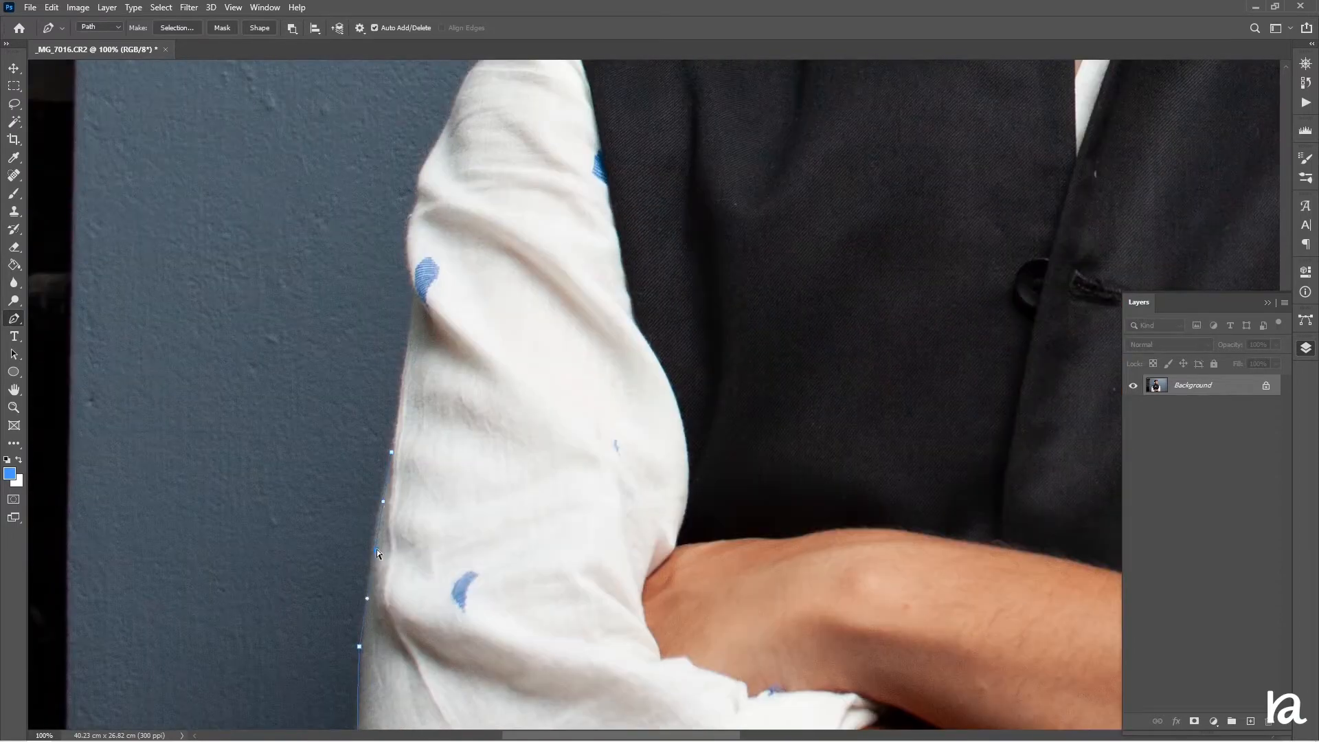
# Trace the path up the left sleeve to the shoulder
pyautogui.scroll(2, 374, 545)
pyautogui.click(414, 415)
pyautogui.click(420, 311)
pyautogui.moveTo(417, 356); pyautogui.dragTo(412, 356)
pyautogui.moveTo(425, 284); pyautogui.dragTo(420, 283)
pyautogui.click(480, 172)
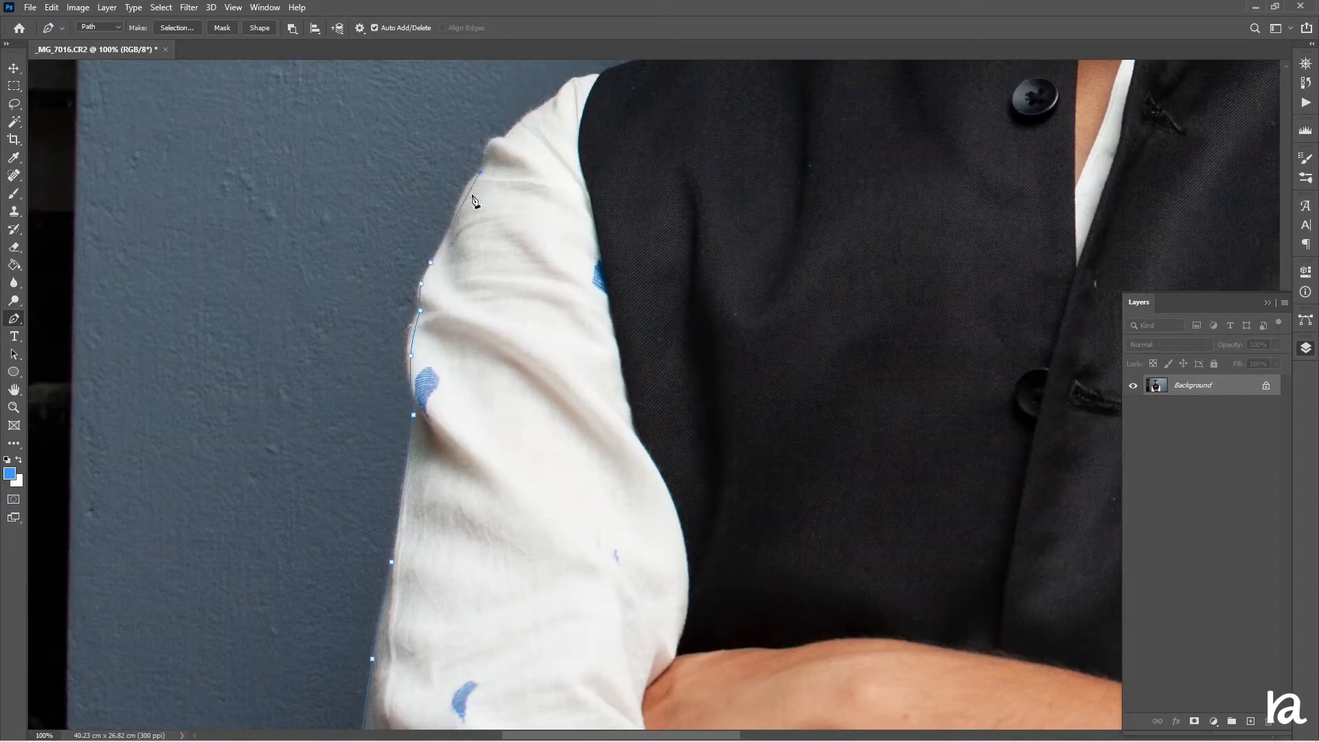
pyautogui.scroll(2, 451, 221)
pyautogui.click(504, 227)
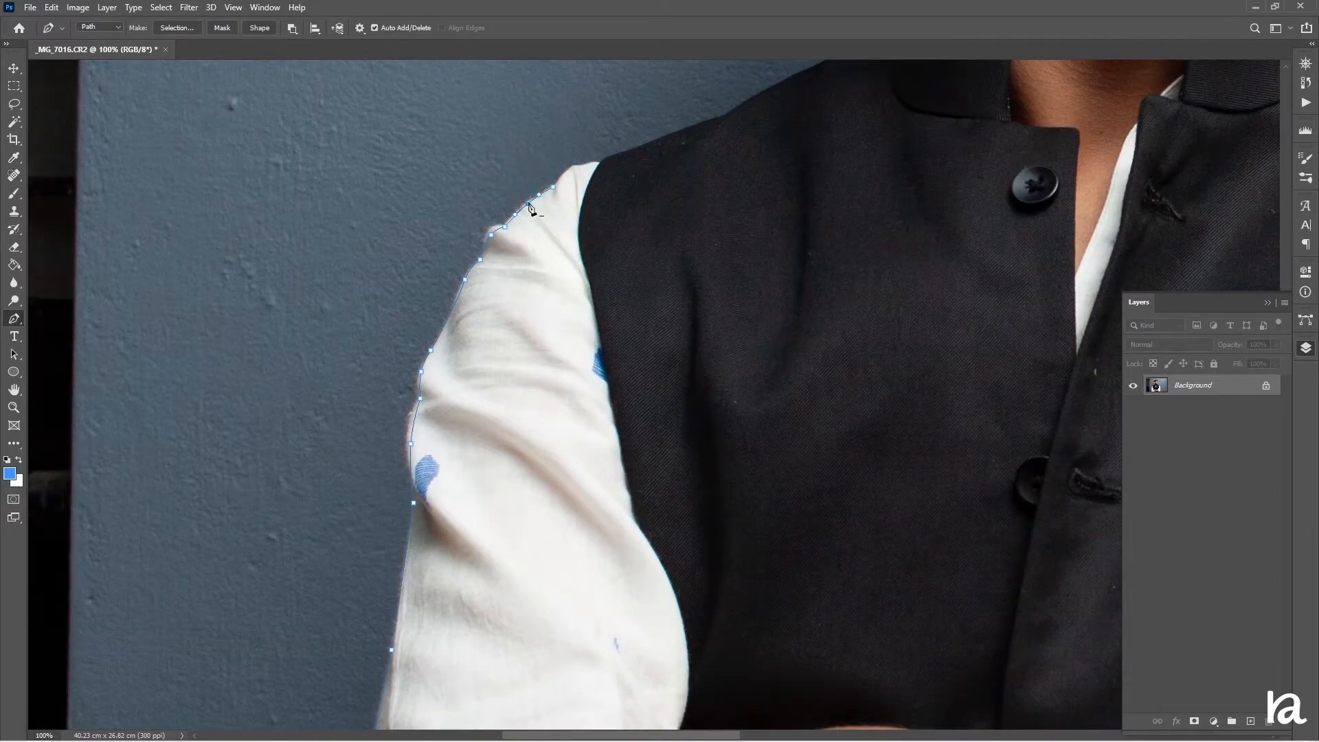
# Zoom in and trace the path along the vest's left shoulder up to the neck
pyautogui.hotkey('ctrl', '+')
pyautogui.moveTo(521, 196); pyautogui.dragTo(600, 575)
pyautogui.click(586, 317)
pyautogui.moveTo(566, 332); pyautogui.dragTo(562, 328)
pyautogui.click(625, 312)
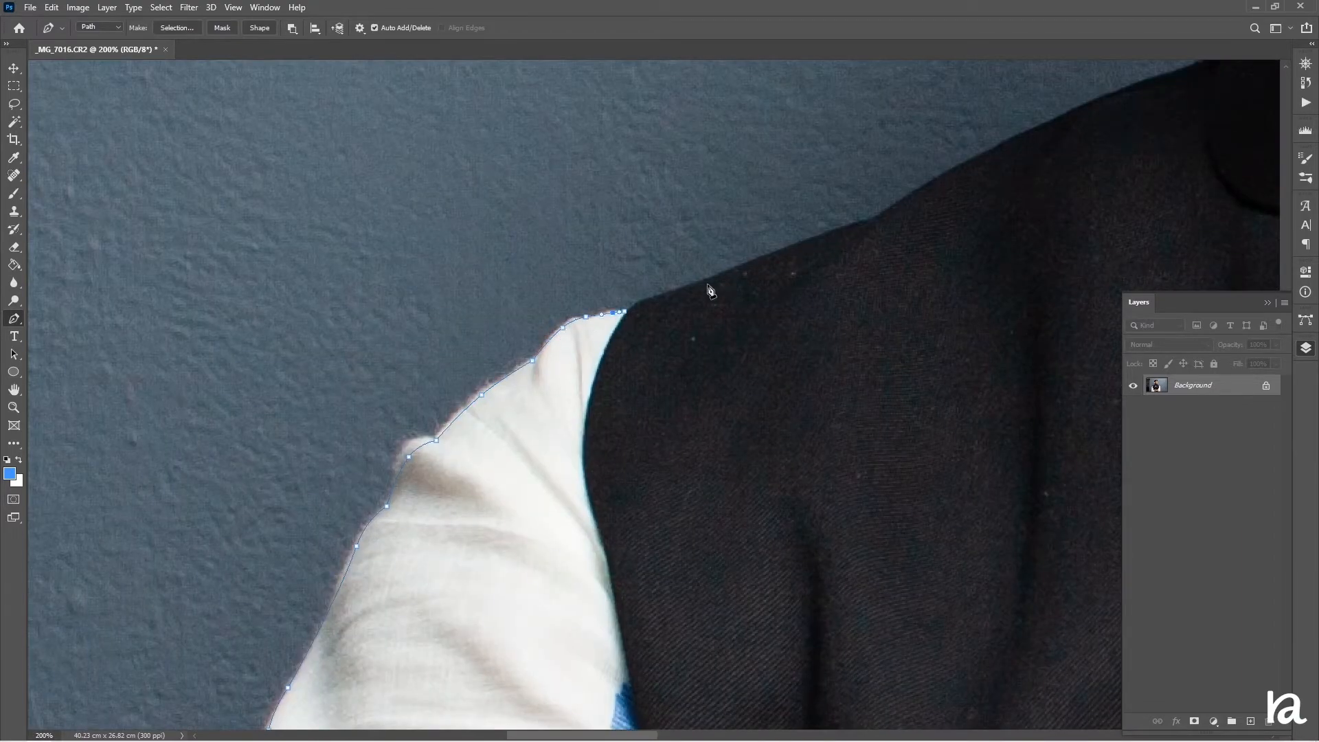
pyautogui.click(873, 220)
pyautogui.moveTo(780, 255); pyautogui.dragTo(778, 251)
pyautogui.moveTo(858, 234); pyautogui.dragTo(353, 460)
pyautogui.click(719, 281)
pyautogui.moveTo(542, 365); pyautogui.dragTo(538, 354)
pyautogui.scroll(3, 618, 357)
pyautogui.click(802, 376)
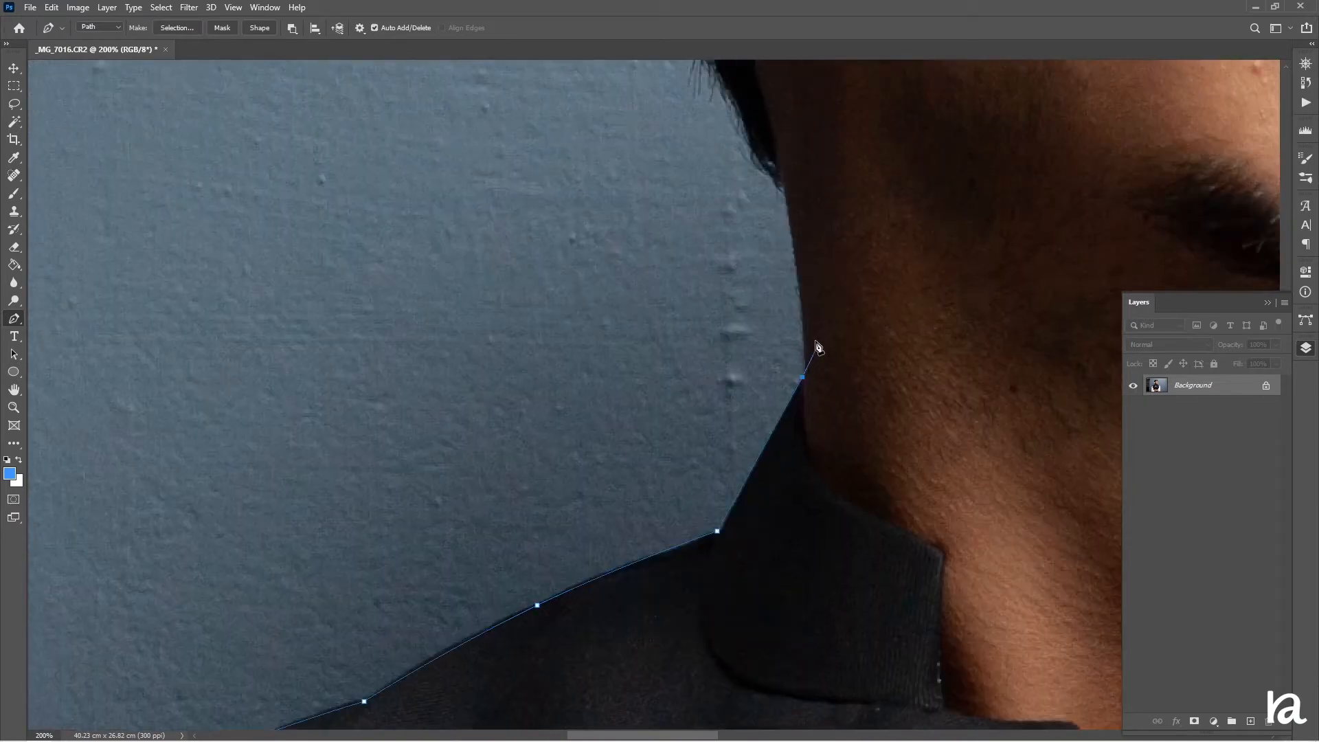
# Trace the path up the left side of the neck and around the ear, closing it at the starting anchor
pyautogui.scroll(1, 816, 344)
pyautogui.click(786, 244)
pyautogui.moveTo(795, 353); pyautogui.dragTo(798, 355)
pyautogui.scroll(4, 790, 316)
pyautogui.click(678, 224)
pyautogui.moveTo(730, 319); pyautogui.dragTo(723, 316)
pyautogui.scroll(4, 714, 309)
pyautogui.click(551, 252)
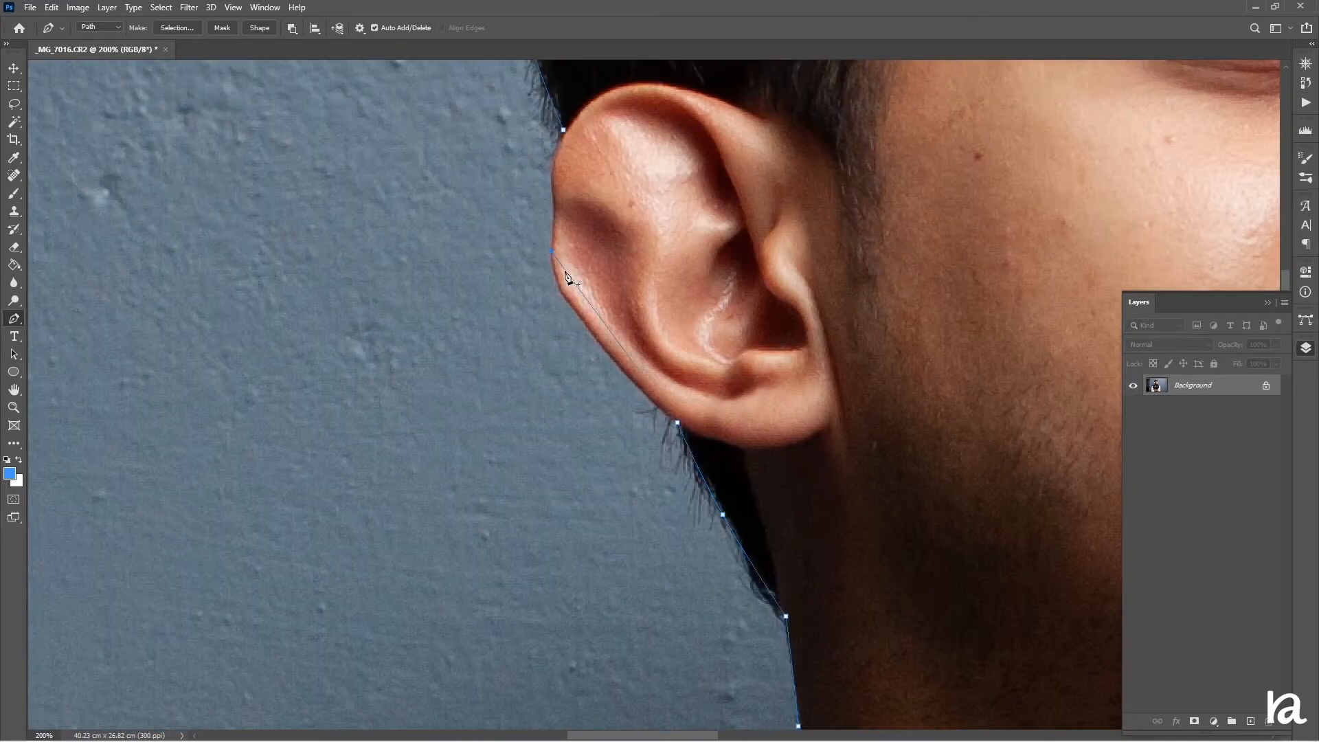
pyautogui.moveTo(569, 286); pyautogui.dragTo(561, 290)
pyautogui.scroll(2, 561, 292)
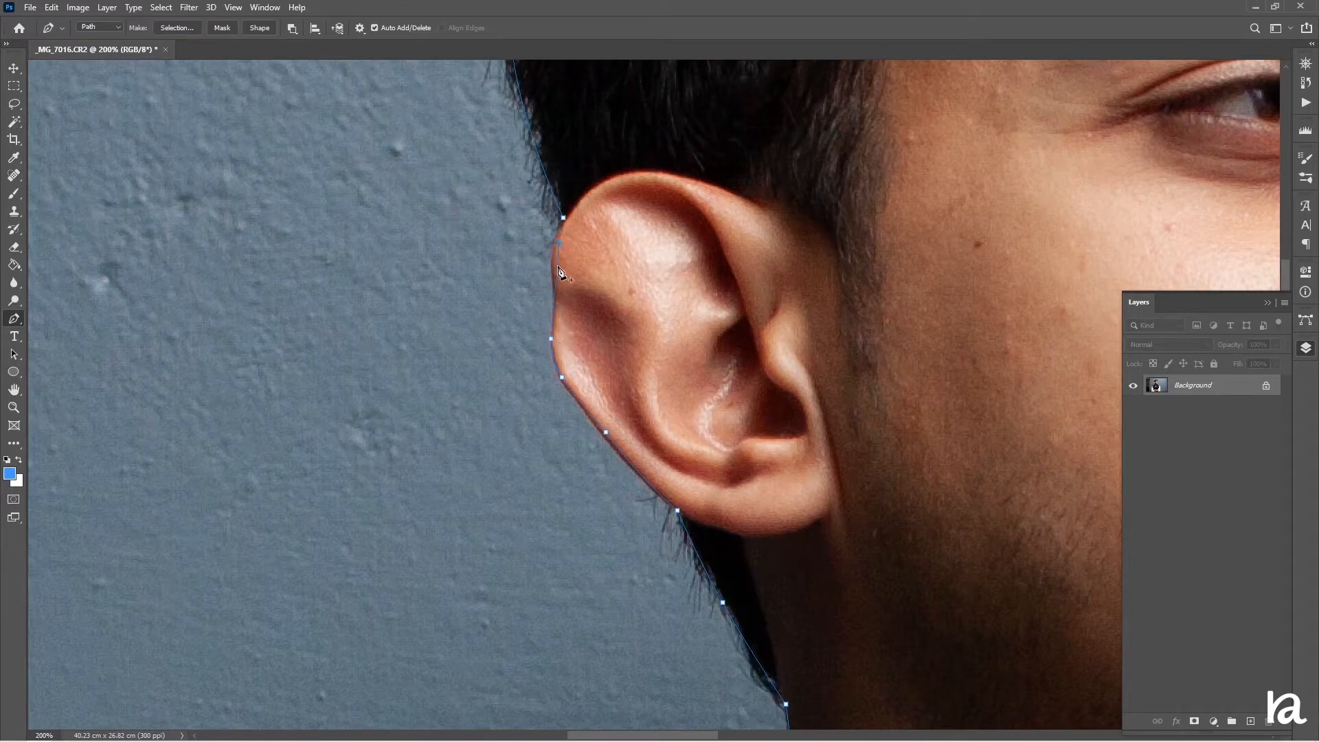
pyautogui.click(554, 266)
# Make a selection from the path with a 0 pixel feather radius
pyautogui.hotkey('ctrl', '0')
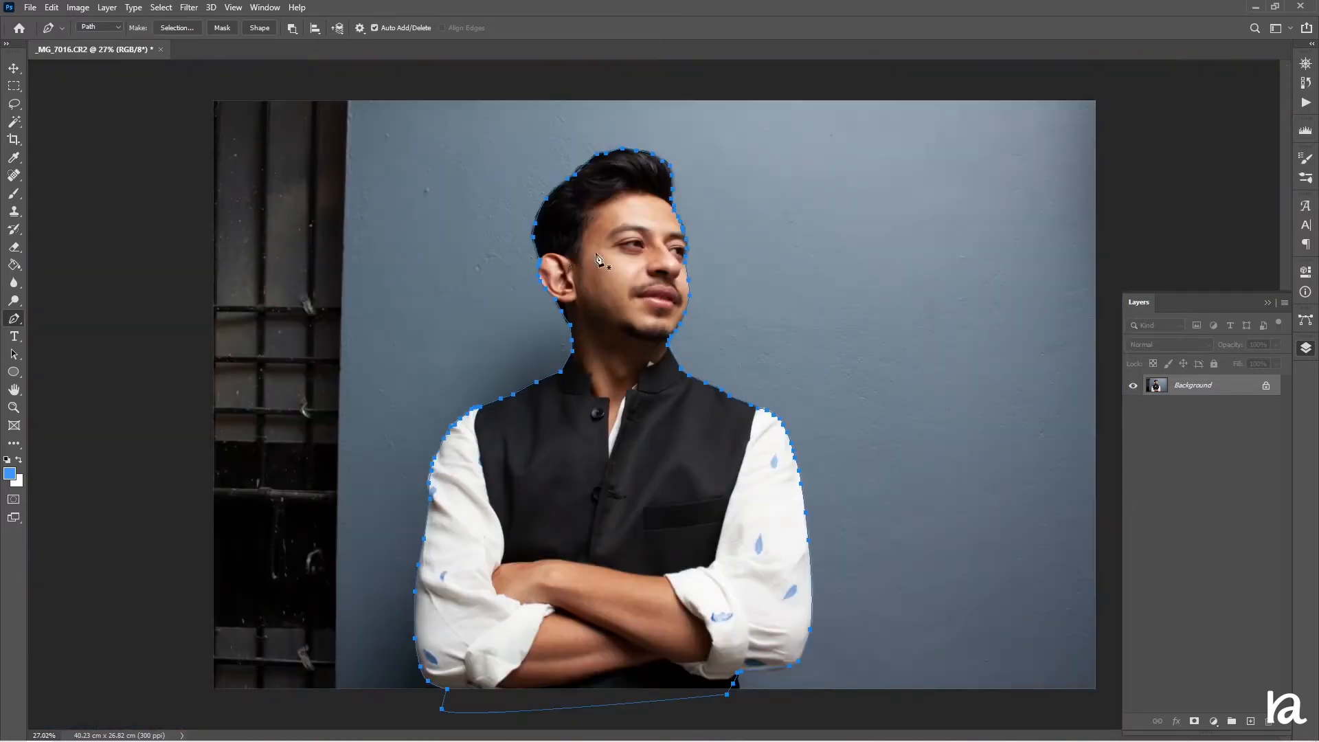
pyautogui.rightClick(596, 258)
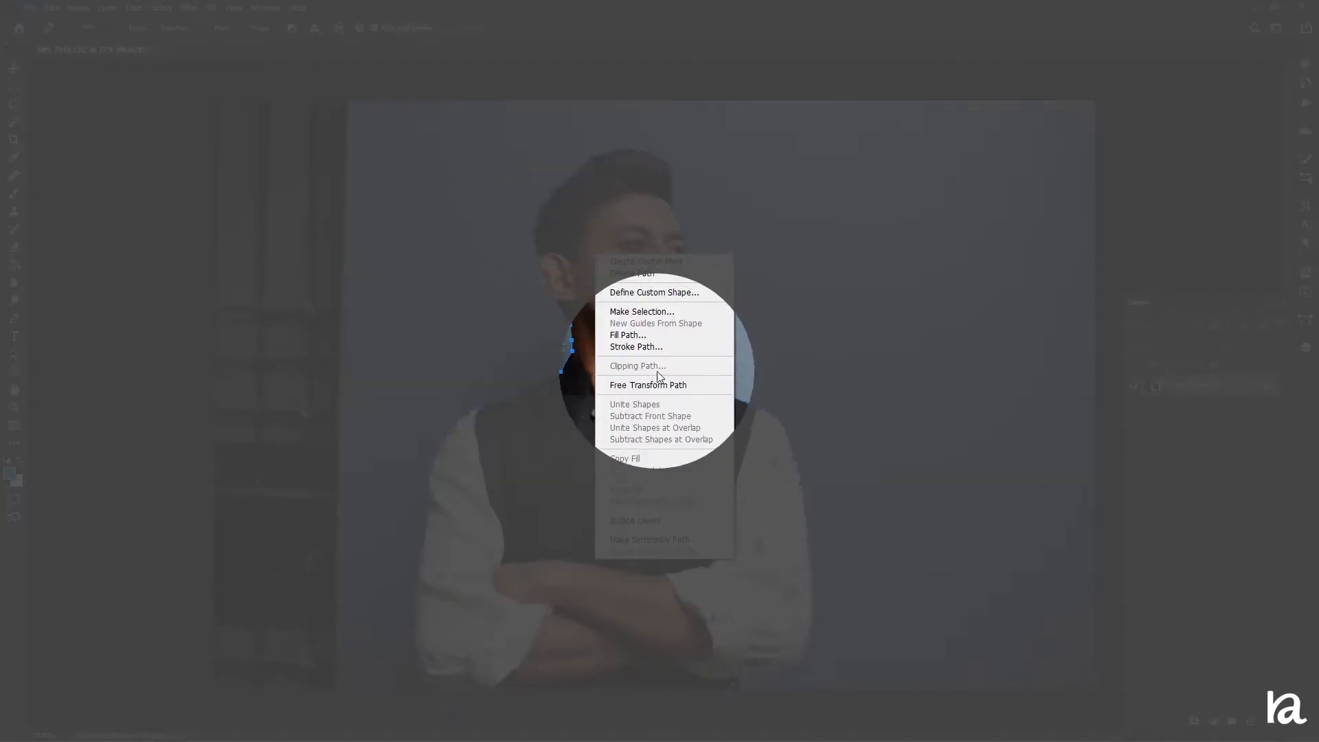
pyautogui.click(653, 312)
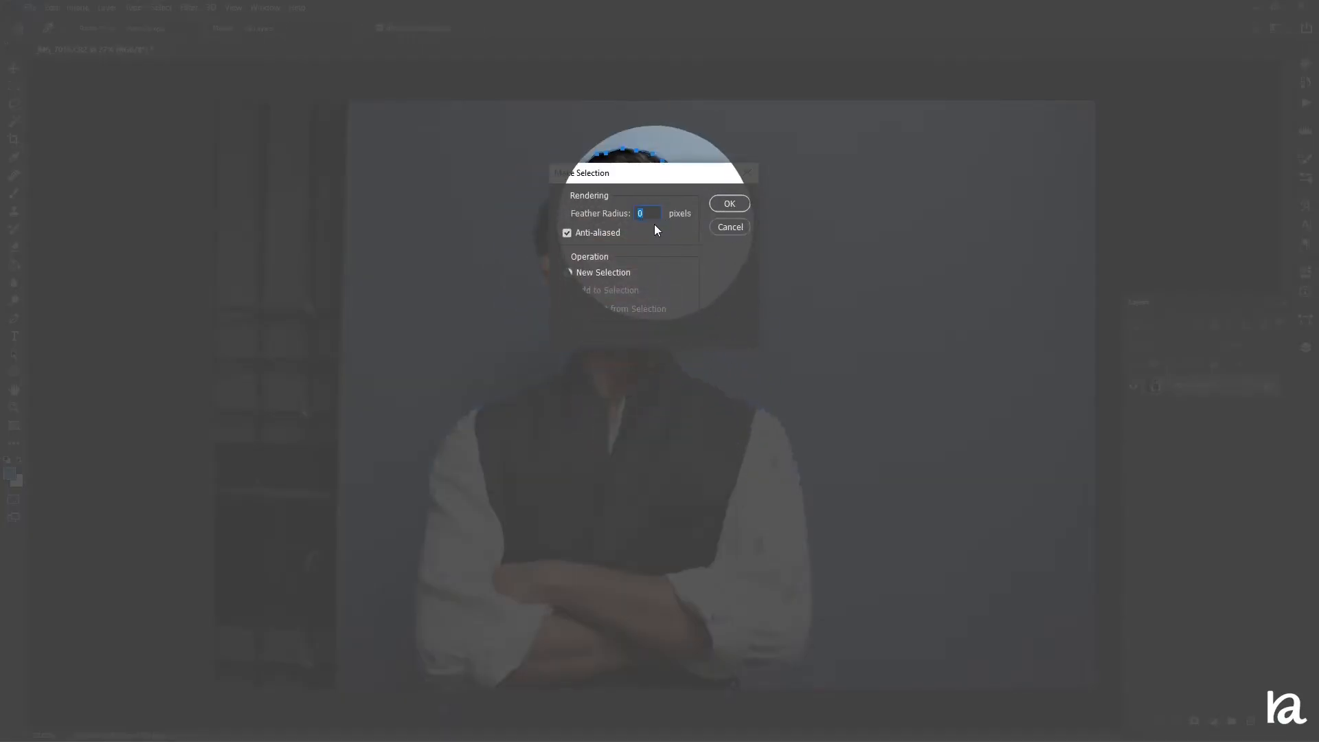
pyautogui.click(728, 205)
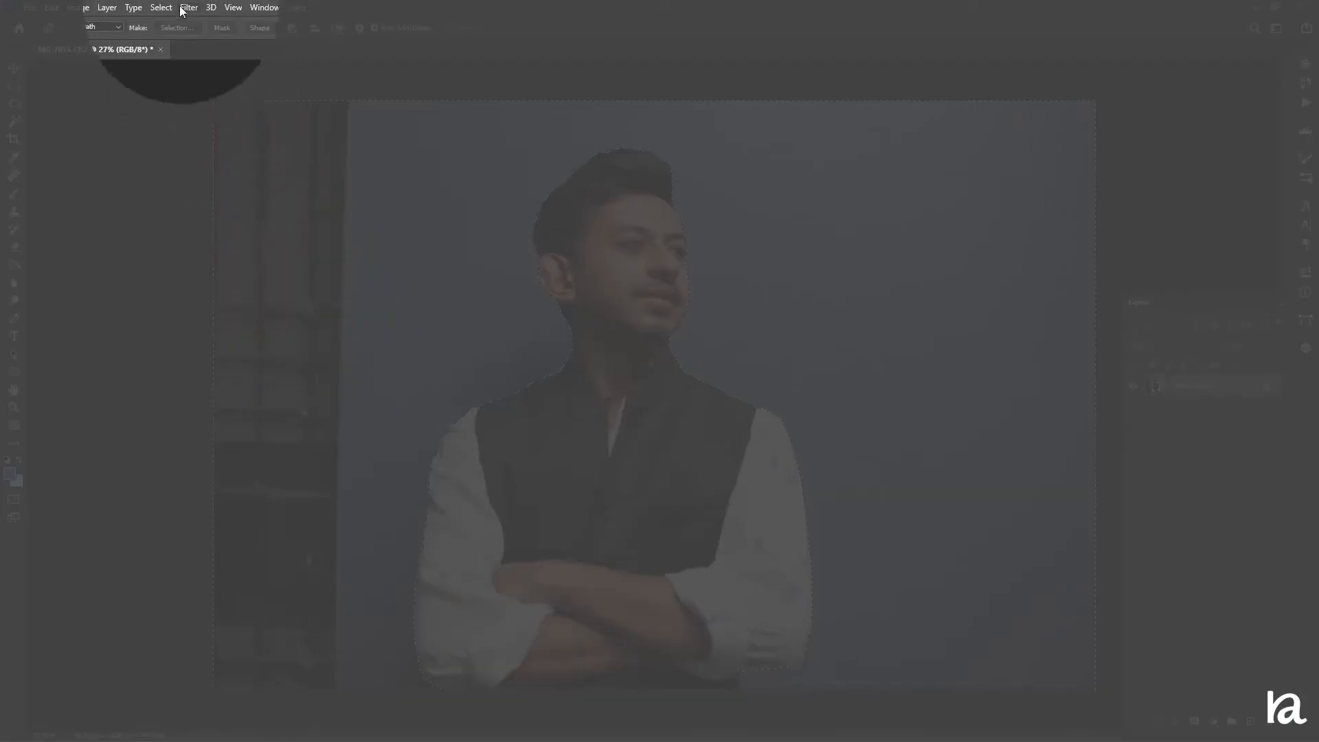
# Invert the selection
pyautogui.click(160, 8)
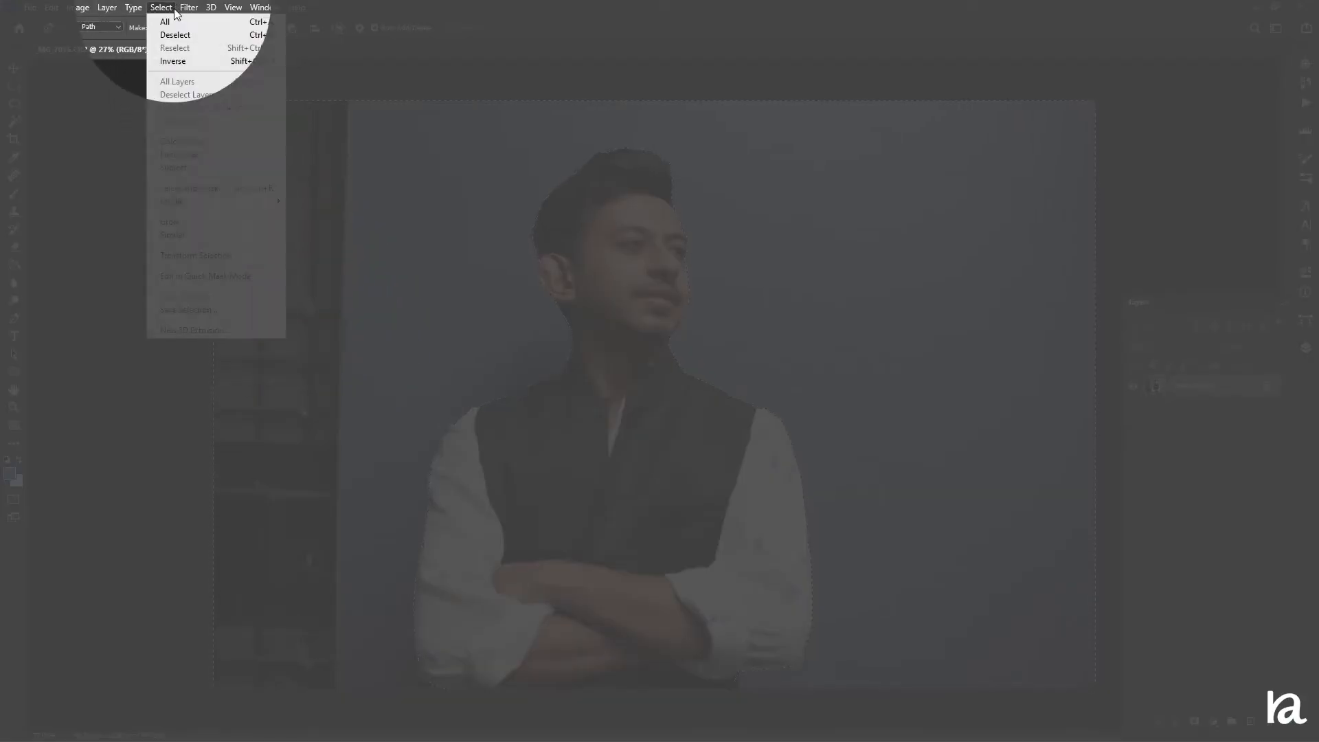
pyautogui.click(174, 61)
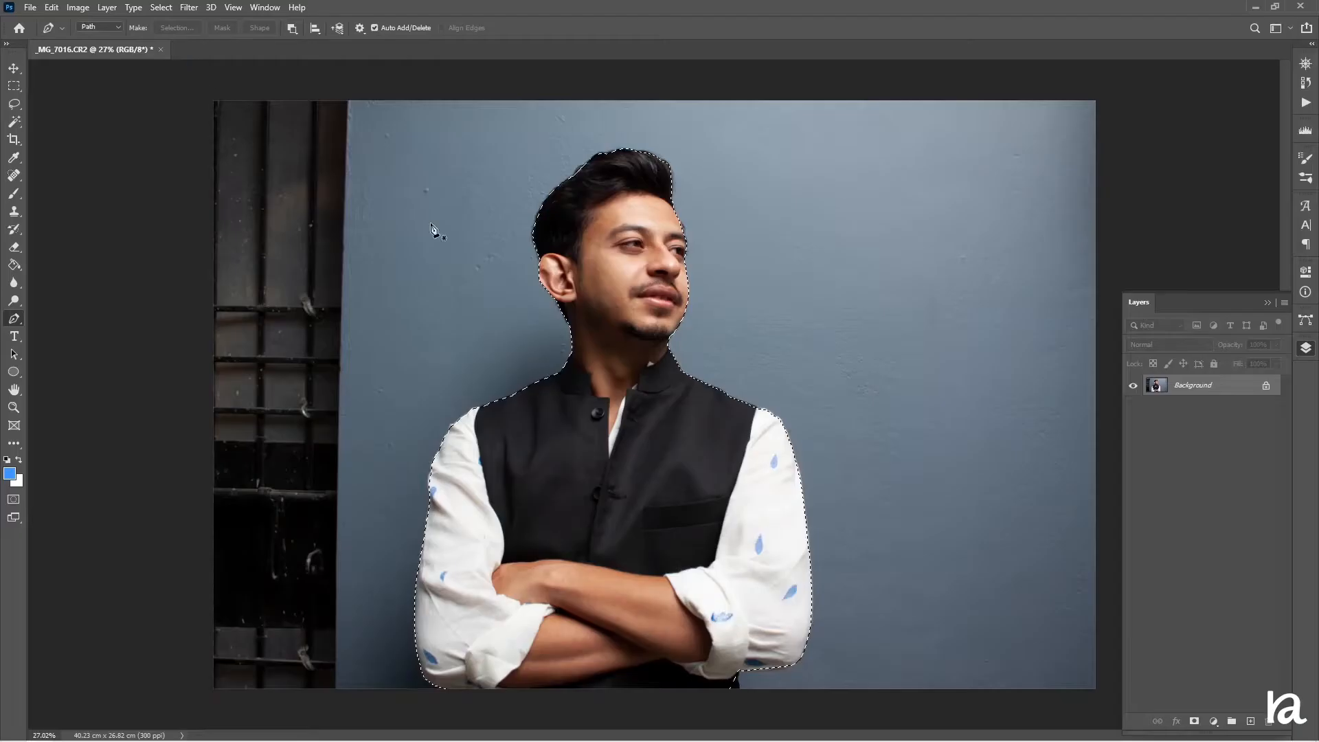
# Refine the selection in Select and Mask by slightly raising Smooth
pyautogui.press('m')
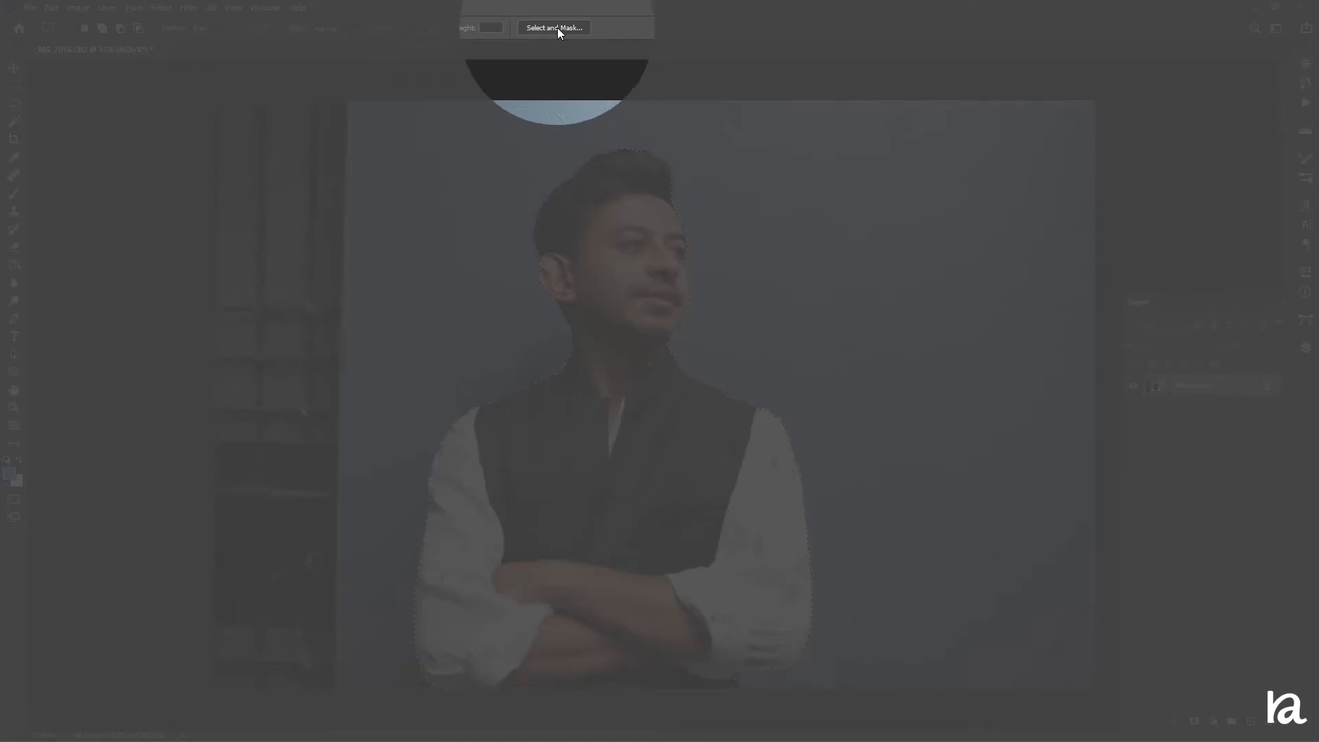
pyautogui.click(558, 28)
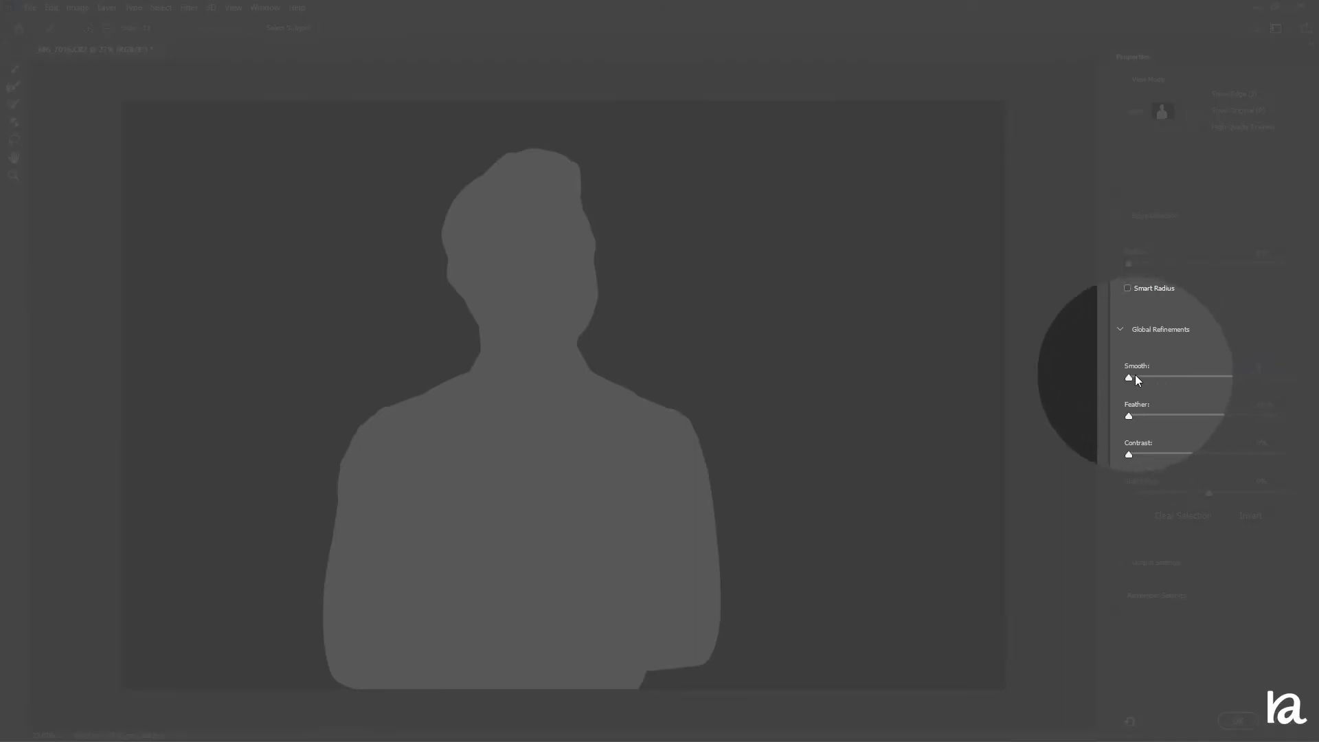
pyautogui.moveTo(1134, 376); pyautogui.dragTo(1138, 378)
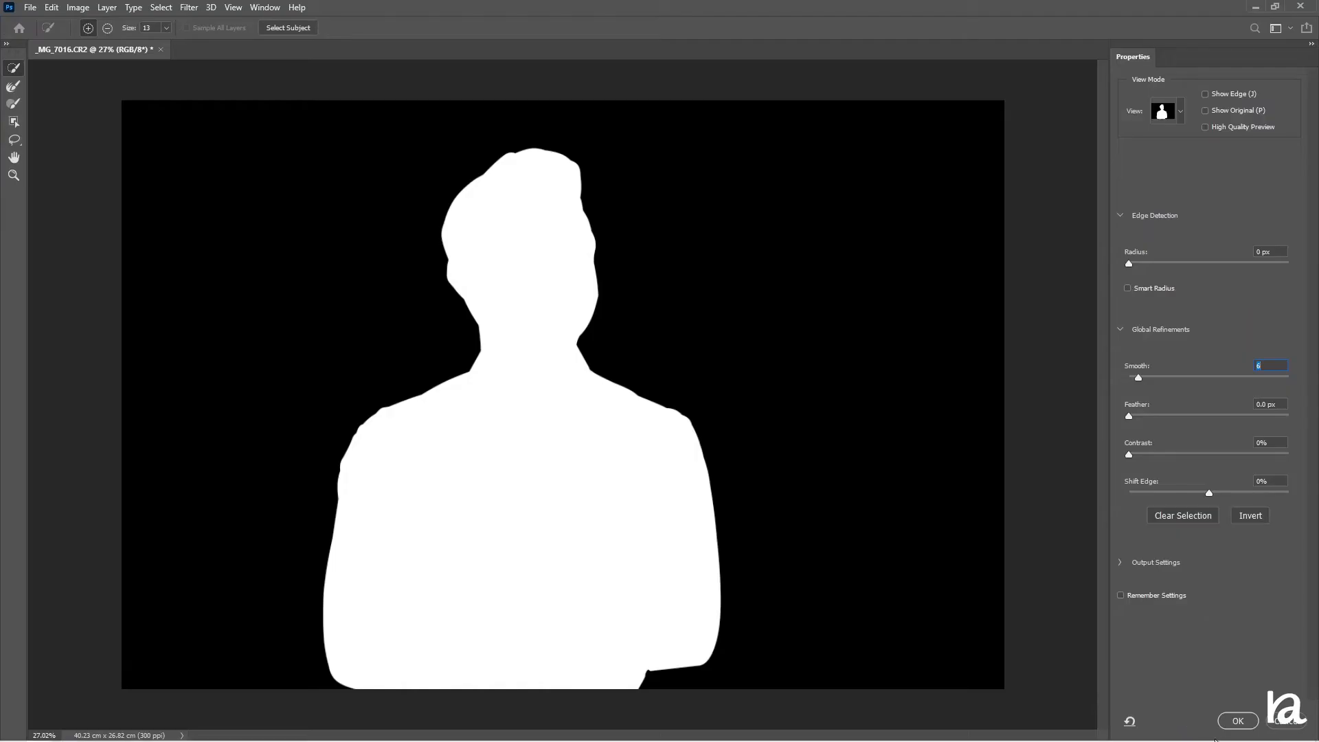
pyautogui.click(1238, 721)
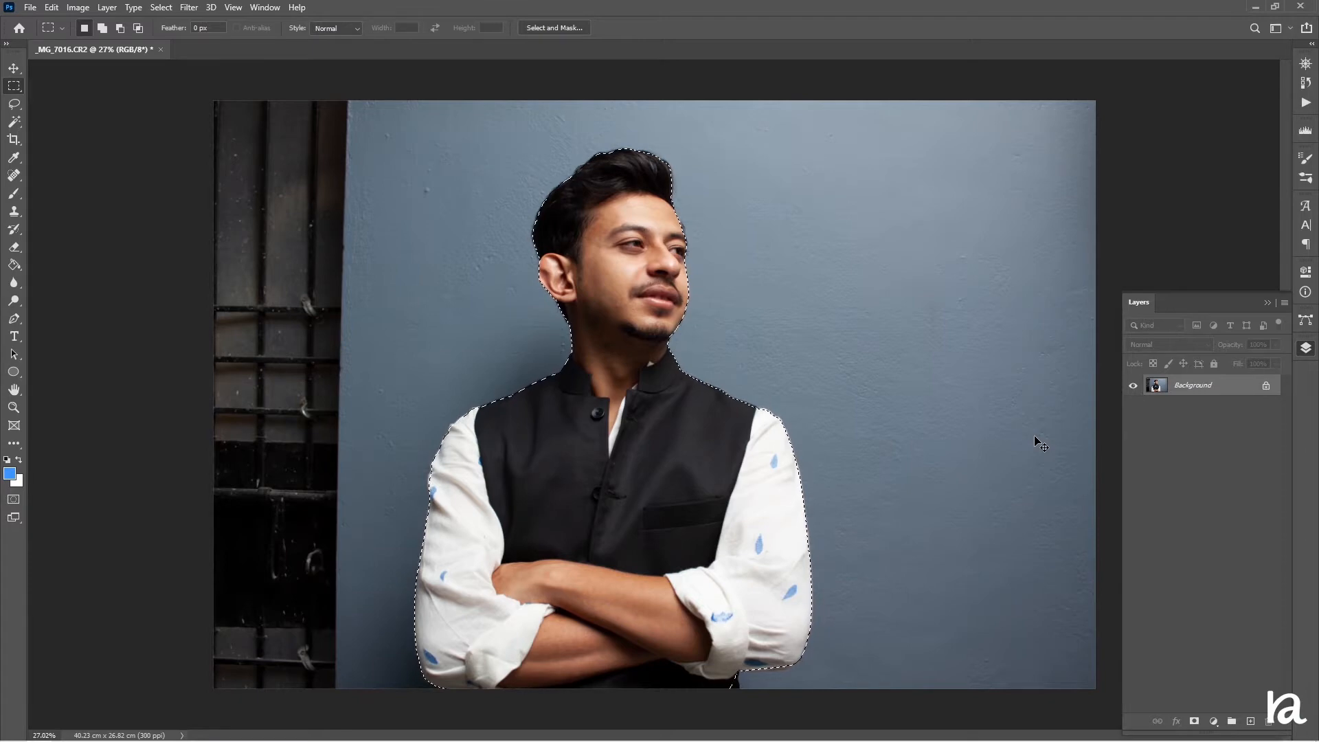
# Copy the selected subject onto a new layer and hide the Background layer
pyautogui.hotkey('ctrl', 'j')
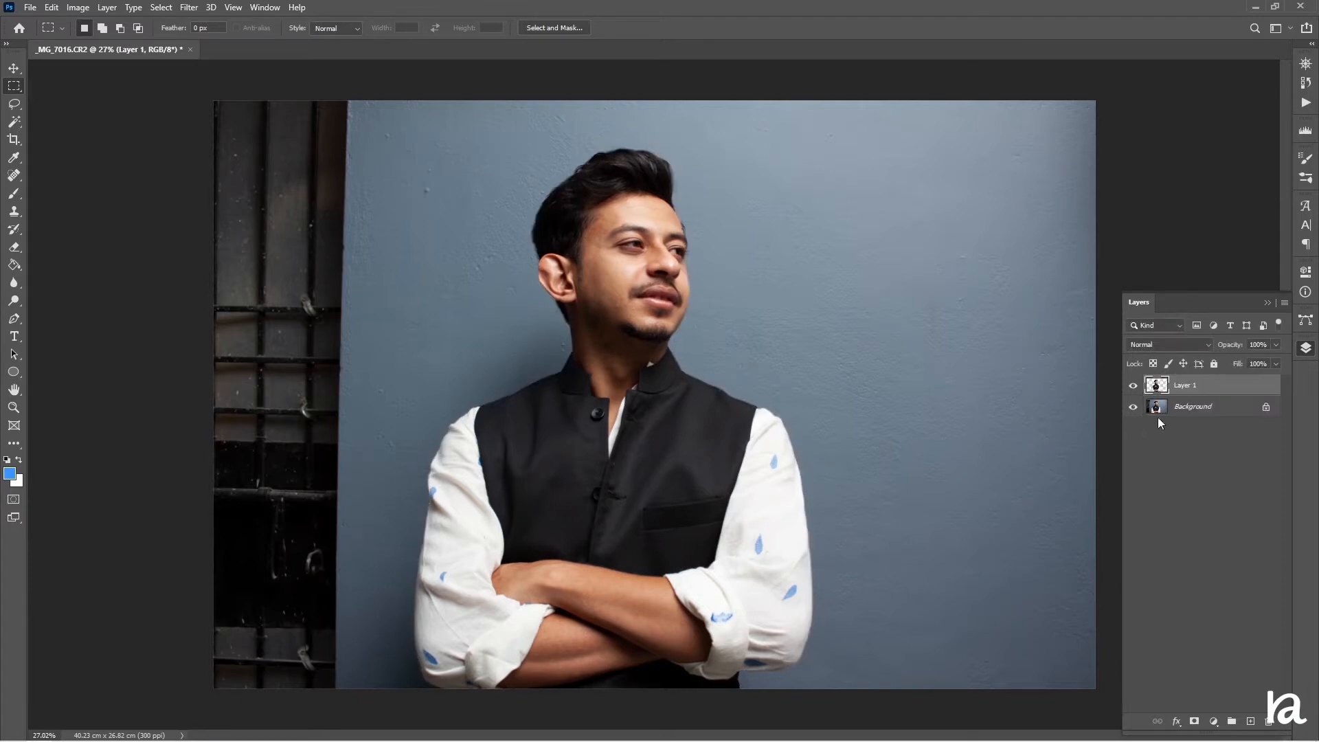
pyautogui.click(1134, 407)
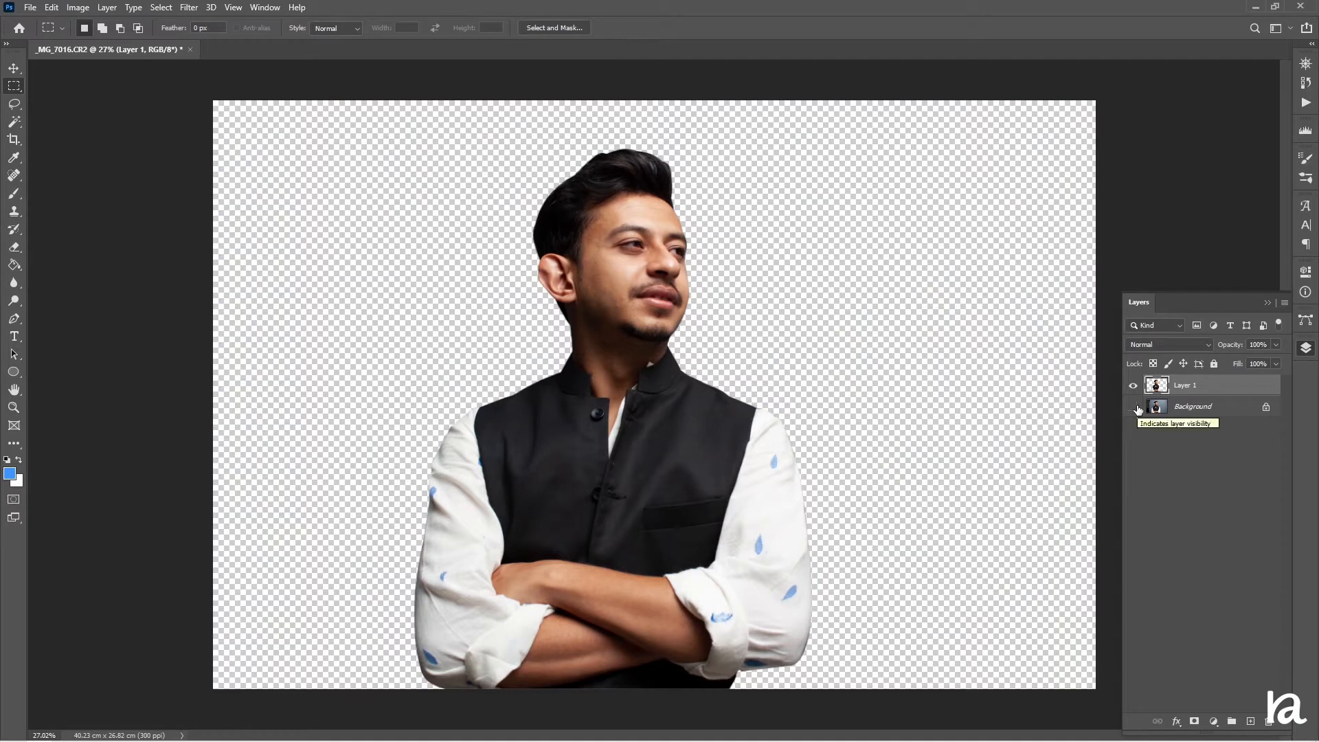
# Add a new layer beneath the subject layer and fill it with black using the Paint Bucket
pyautogui.click(1186, 409)
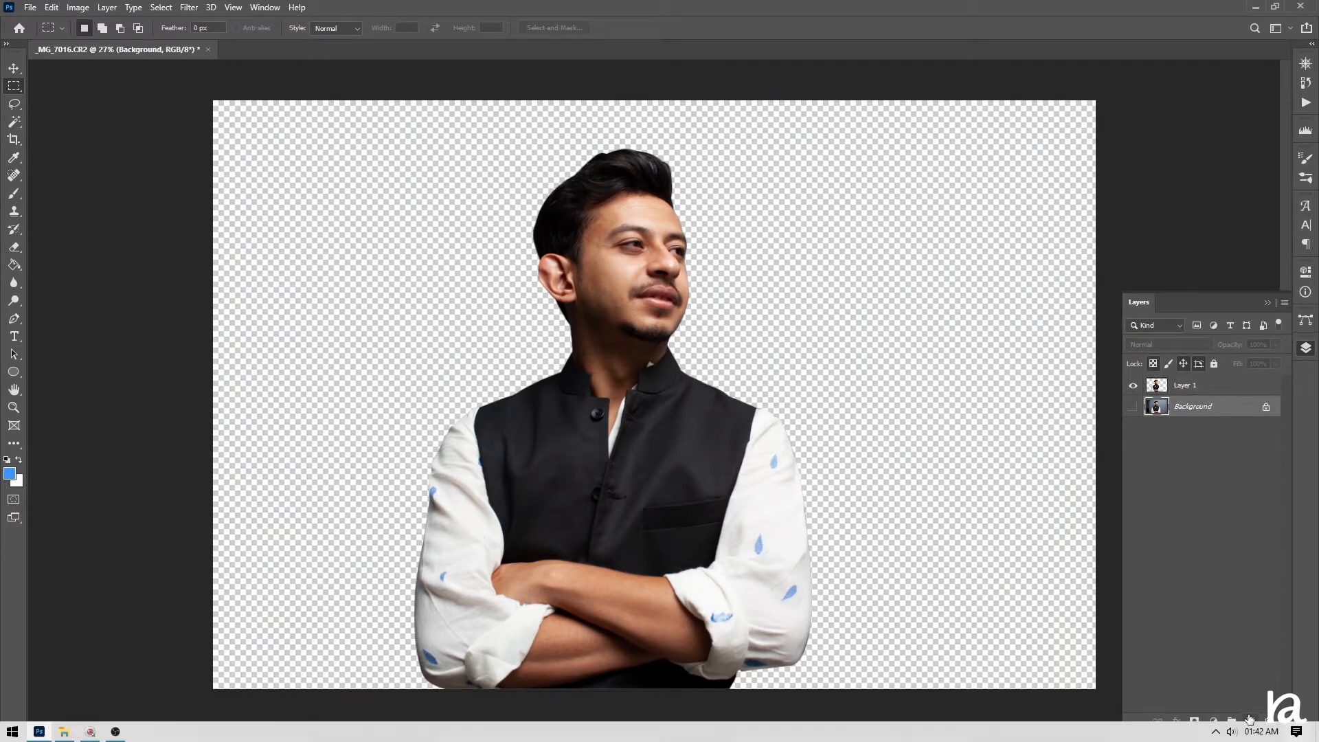
pyautogui.click(1250, 721)
pyautogui.click(14, 269)
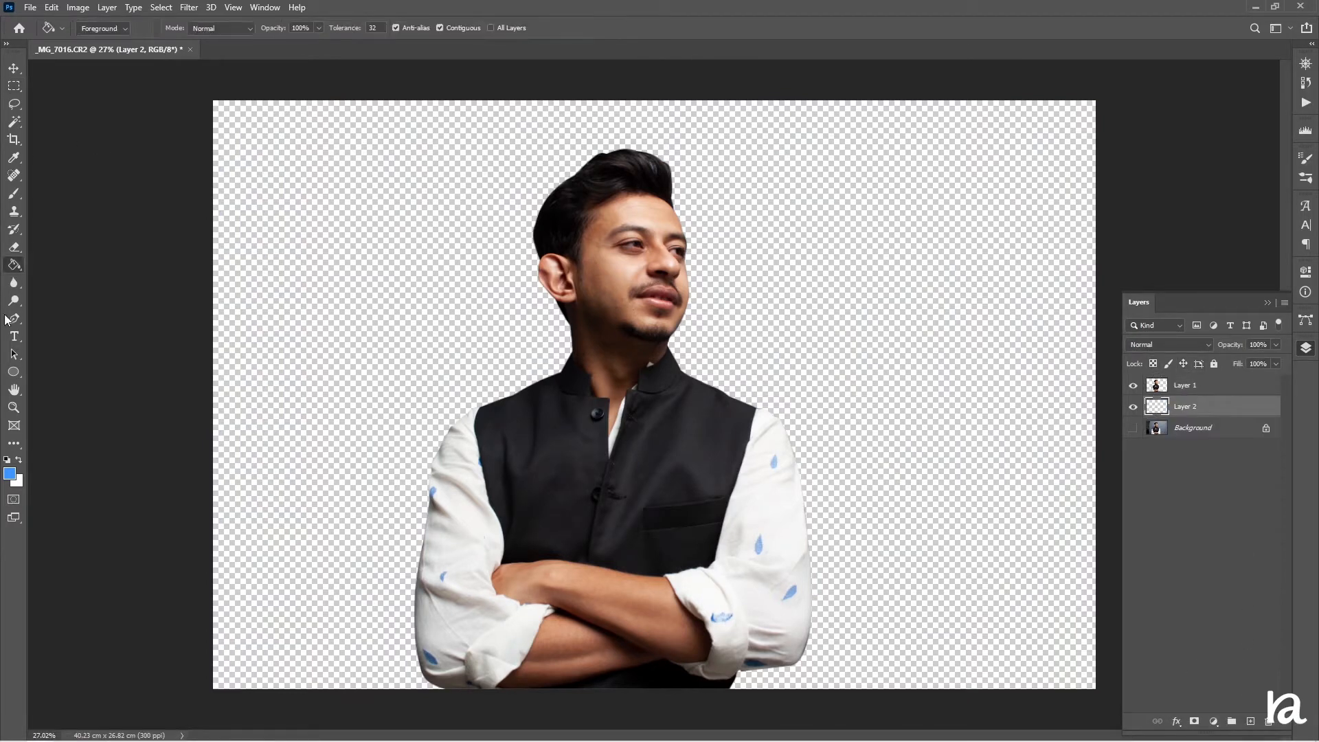
pyautogui.click(379, 364)
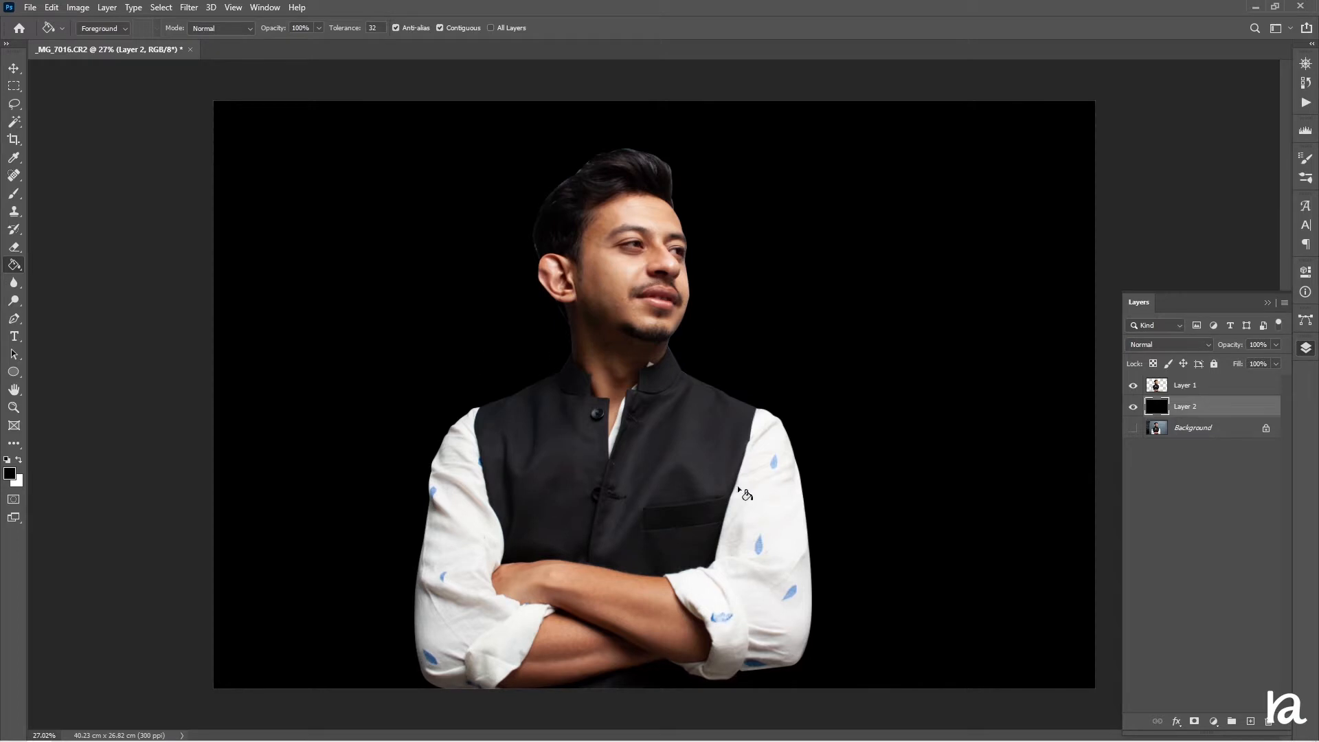
# Move the subject layer slightly to the right on the canvas
pyautogui.click(1182, 387)
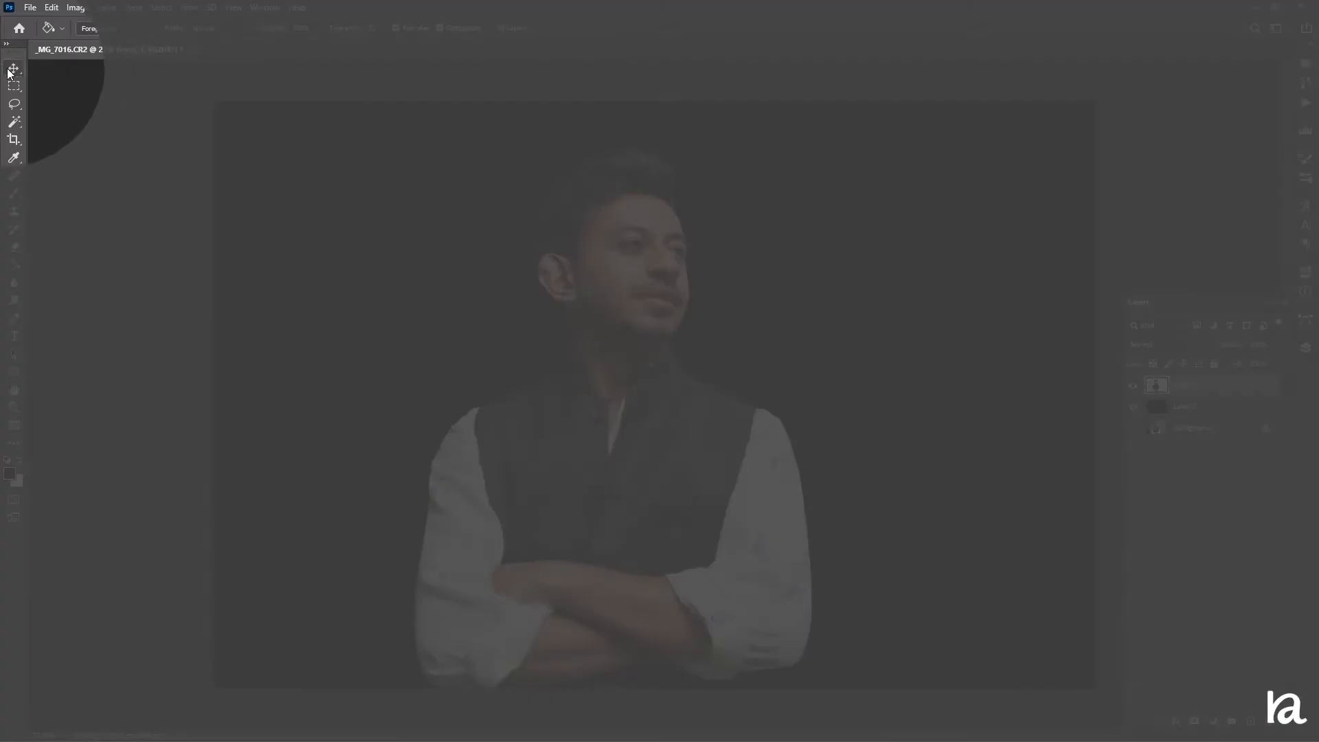
pyautogui.click(14, 68)
pyautogui.moveTo(642, 377); pyautogui.dragTo(669, 374)
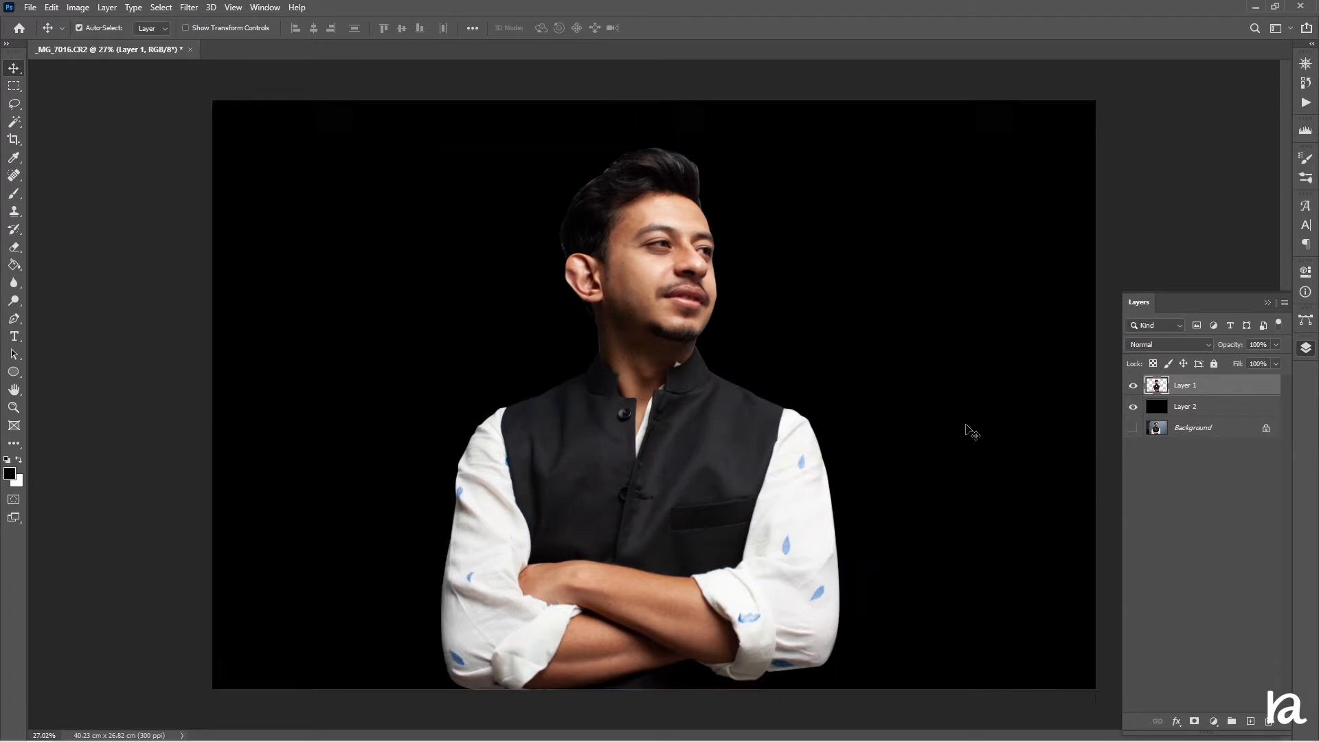
# Duplicate the subject layer and set the original subject layer's blend mode to Multiply
pyautogui.hotkey('ctrl', '+')
pyautogui.hotkey('ctrl', '+')
pyautogui.hotkey('ctrl', '+')
pyautogui.hotkey('ctrl', '+')
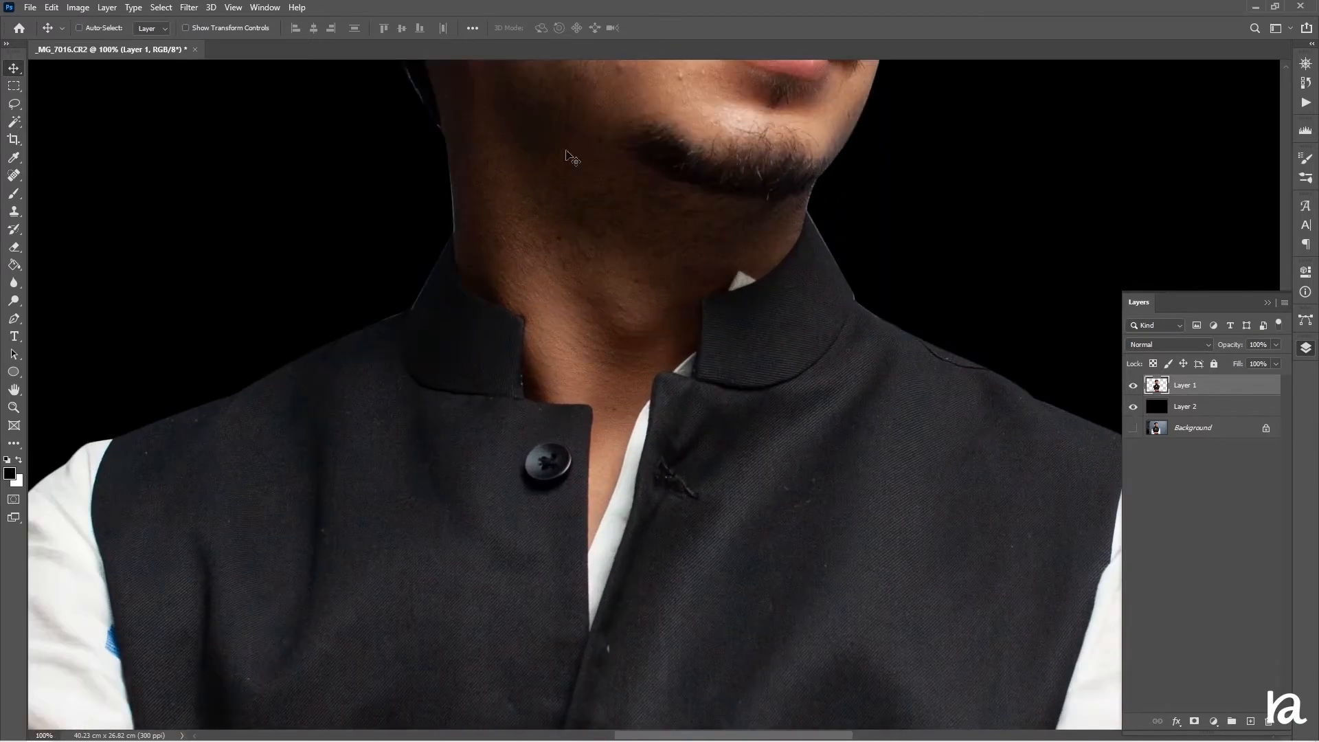
pyautogui.scroll(8, 596, 316)
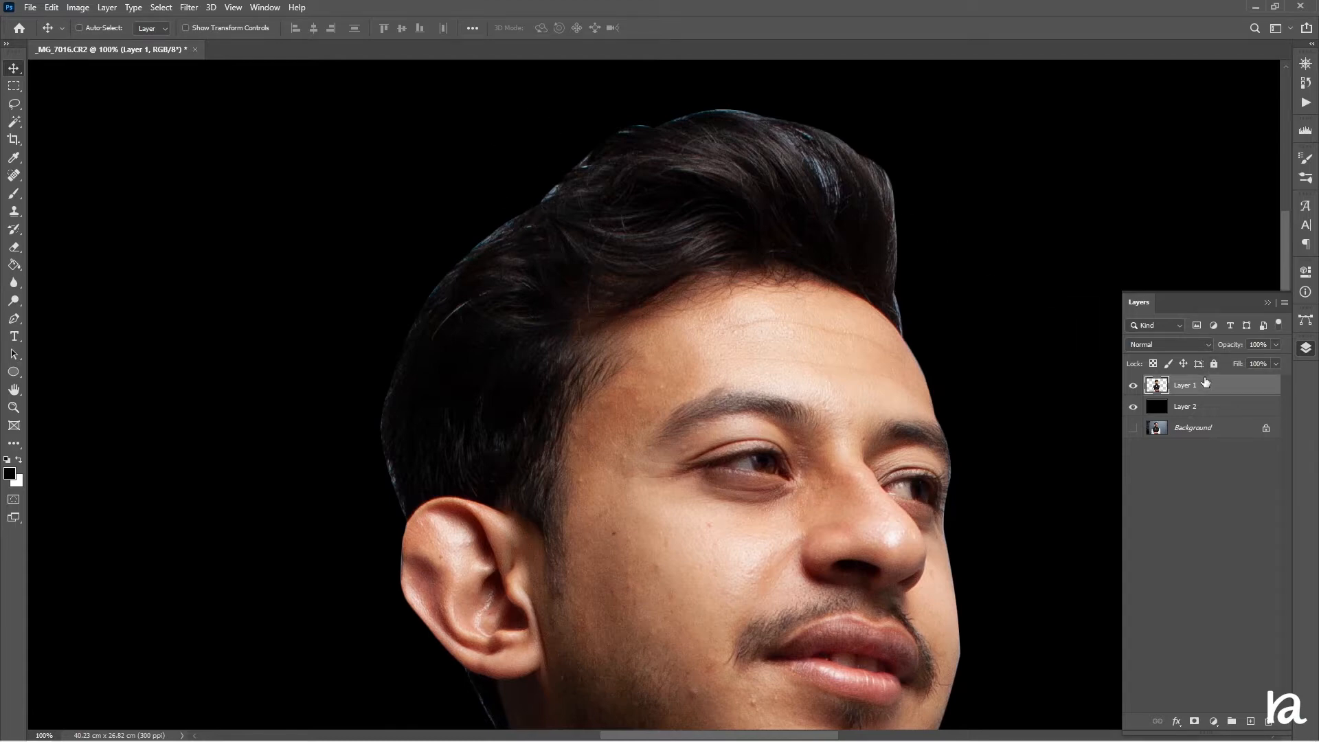
pyautogui.hotkey('ctrl', 'j')
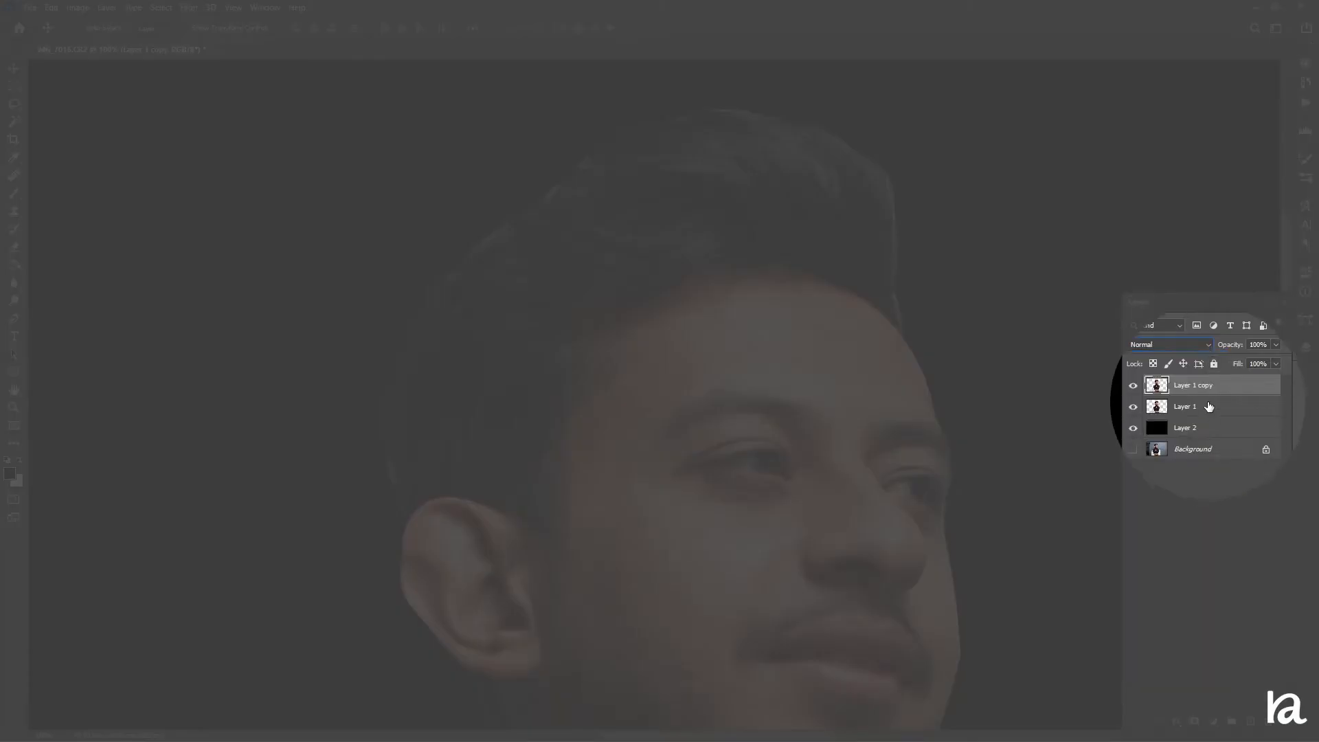
pyautogui.click(1209, 406)
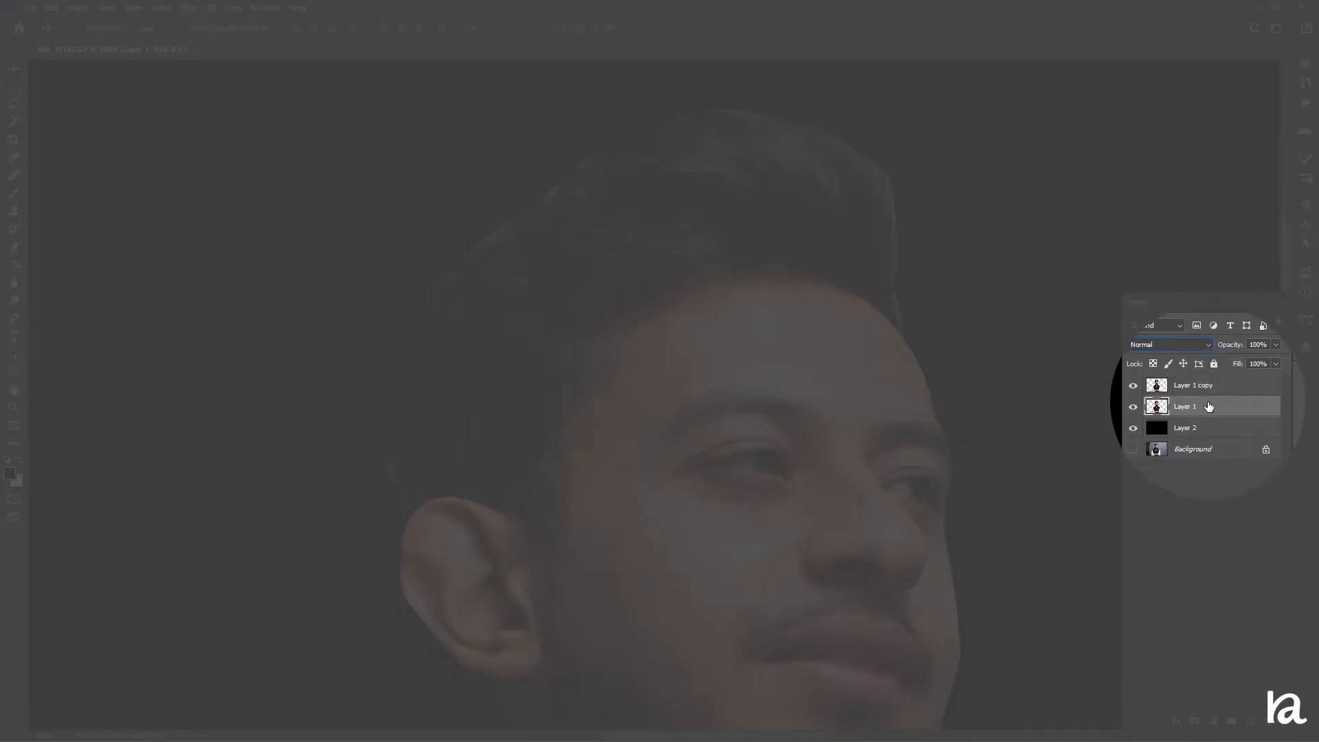
pyautogui.click(1198, 348)
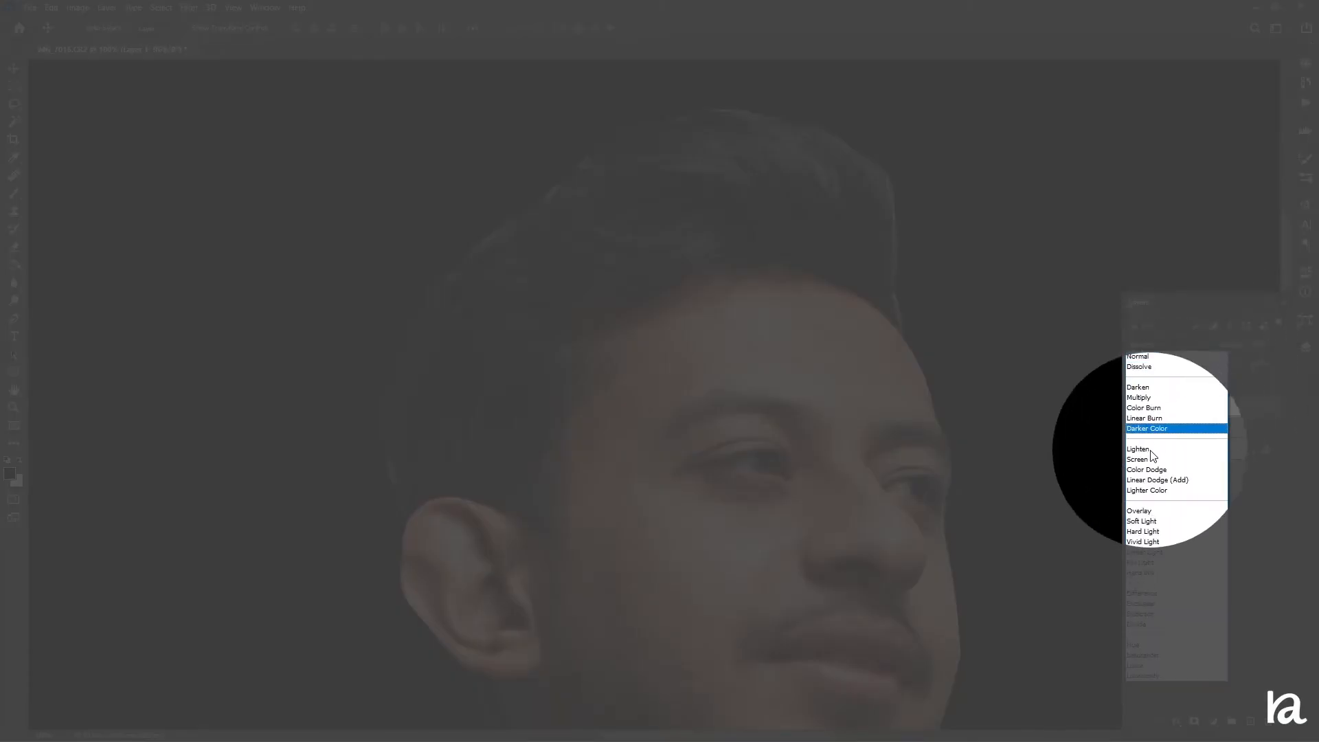
pyautogui.click(1149, 398)
# Add a layer mask to the subject copy and paint on it with a smaller brush along the hair edges
pyautogui.click(1187, 386)
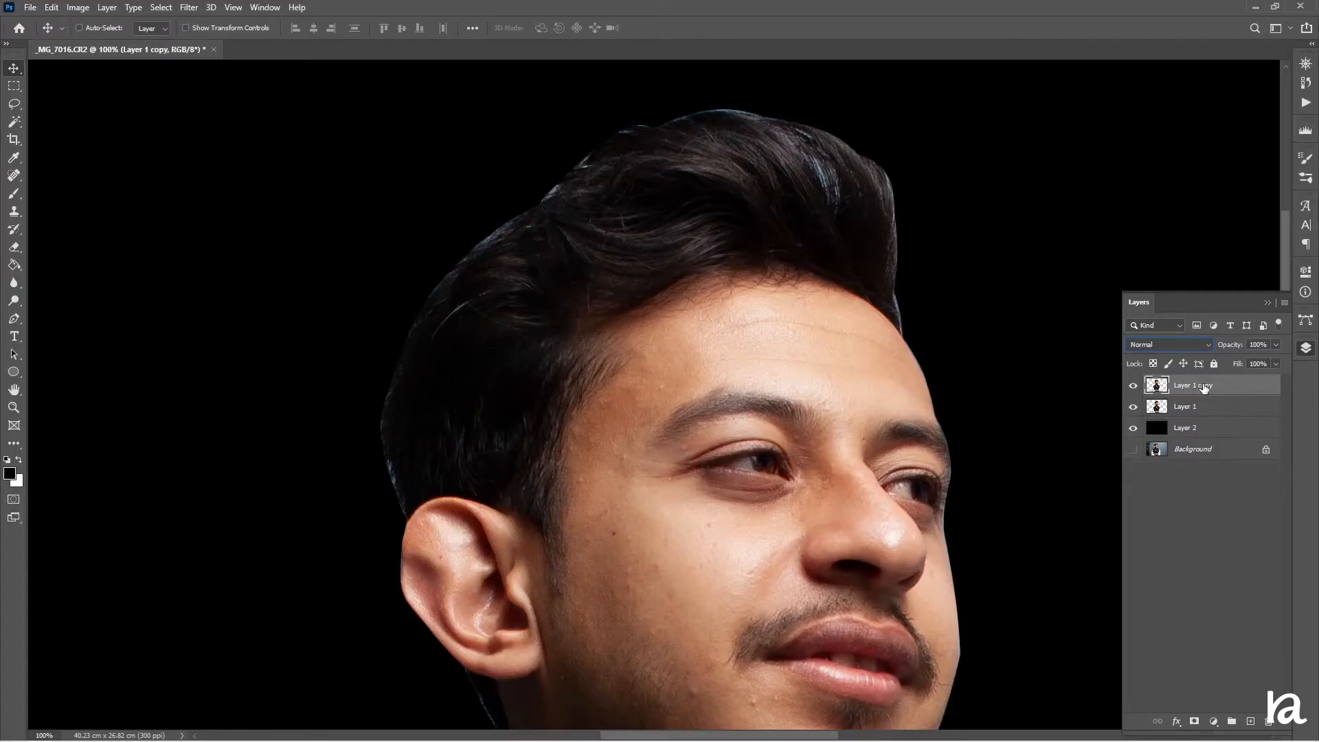
pyautogui.click(1193, 721)
pyautogui.click(14, 195)
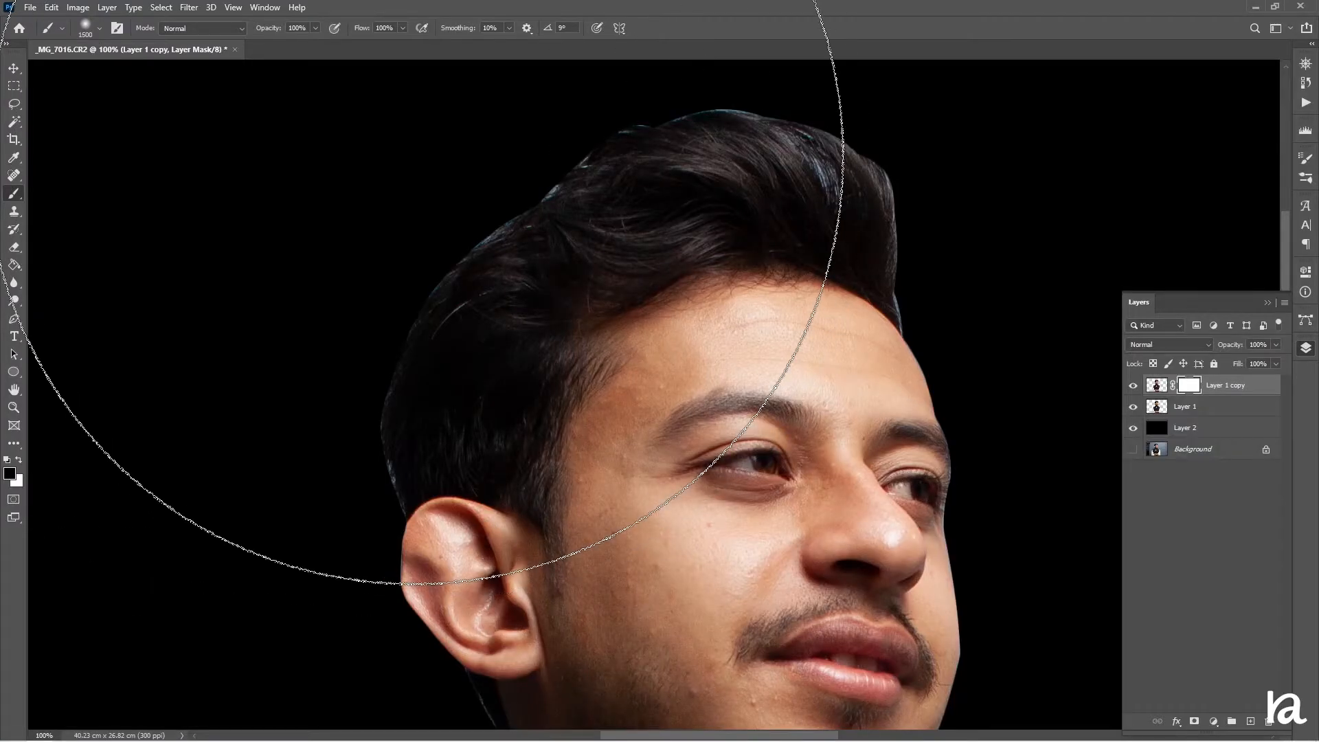
pyautogui.press('[')
pyautogui.press('[')
pyautogui.press('[')
pyautogui.press('[')
pyautogui.press('[')
pyautogui.press('[')
pyautogui.press('[')
pyautogui.press('[')
pyautogui.press('[')
pyautogui.press('[')
pyautogui.press('[')
pyautogui.press('[')
pyautogui.press('[')
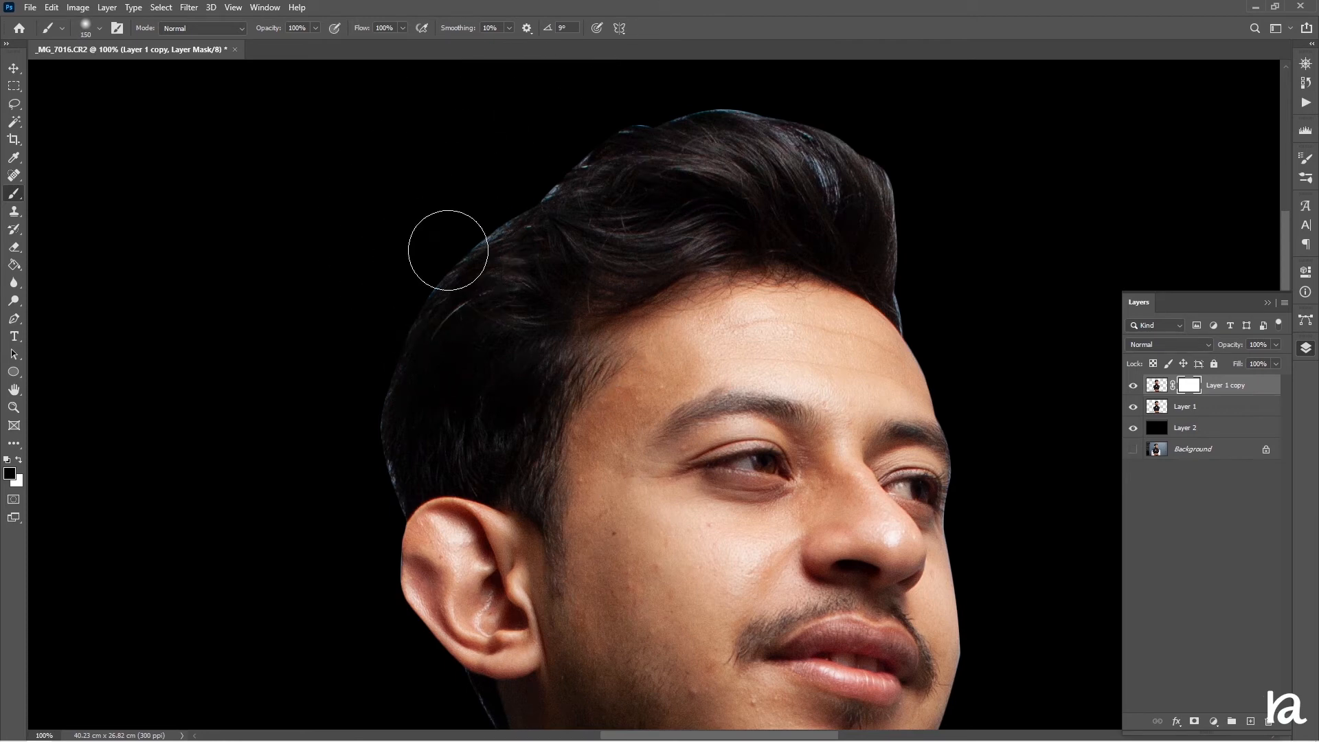
pyautogui.moveTo(448, 250); pyautogui.dragTo(625, 127)
pyautogui.moveTo(404, 233)
pyautogui.mouseDown()
pyautogui.moveTo(538, 178)
pyautogui.moveTo(536, 145)
pyautogui.moveTo(631, 96)
pyautogui.moveTo(801, 89)
pyautogui.moveTo(966, 213)
pyautogui.mouseUp()
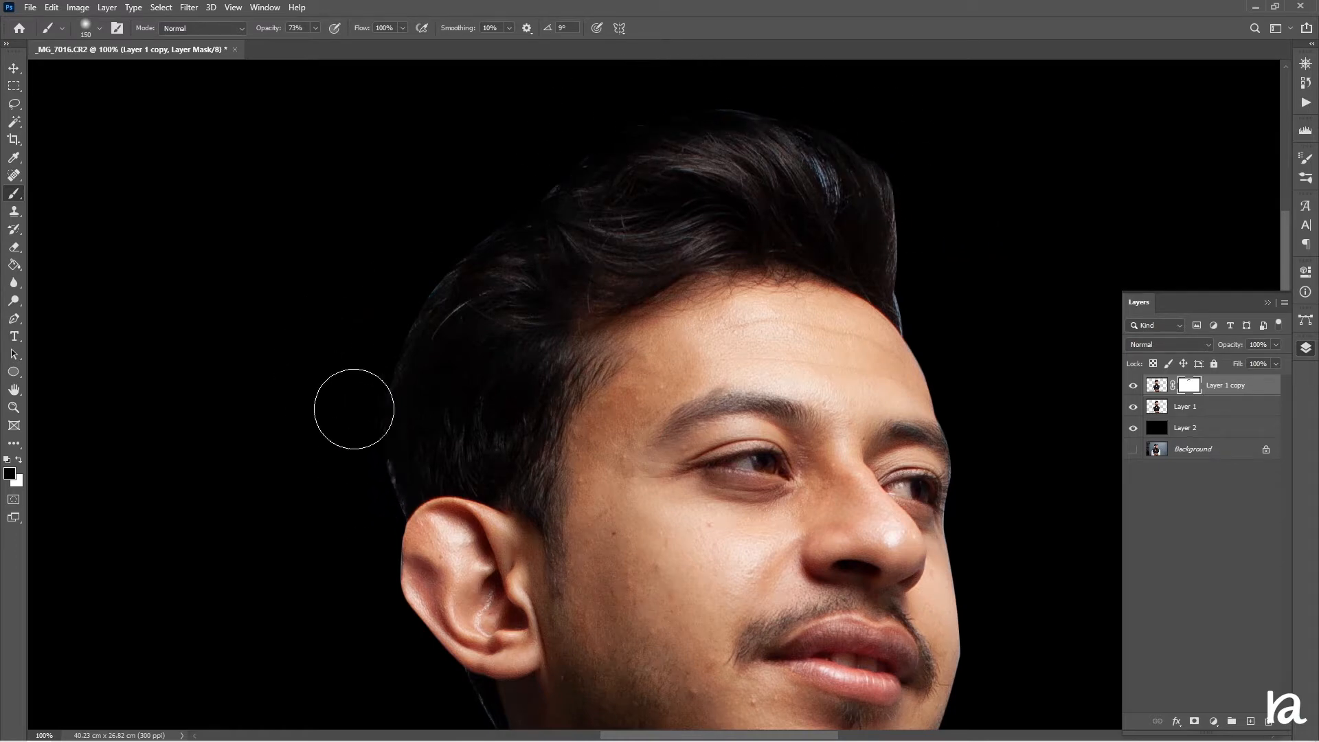
# Continue painting the mask along the edge of the jaw and neck
pyautogui.scroll(-3, 302, 410)
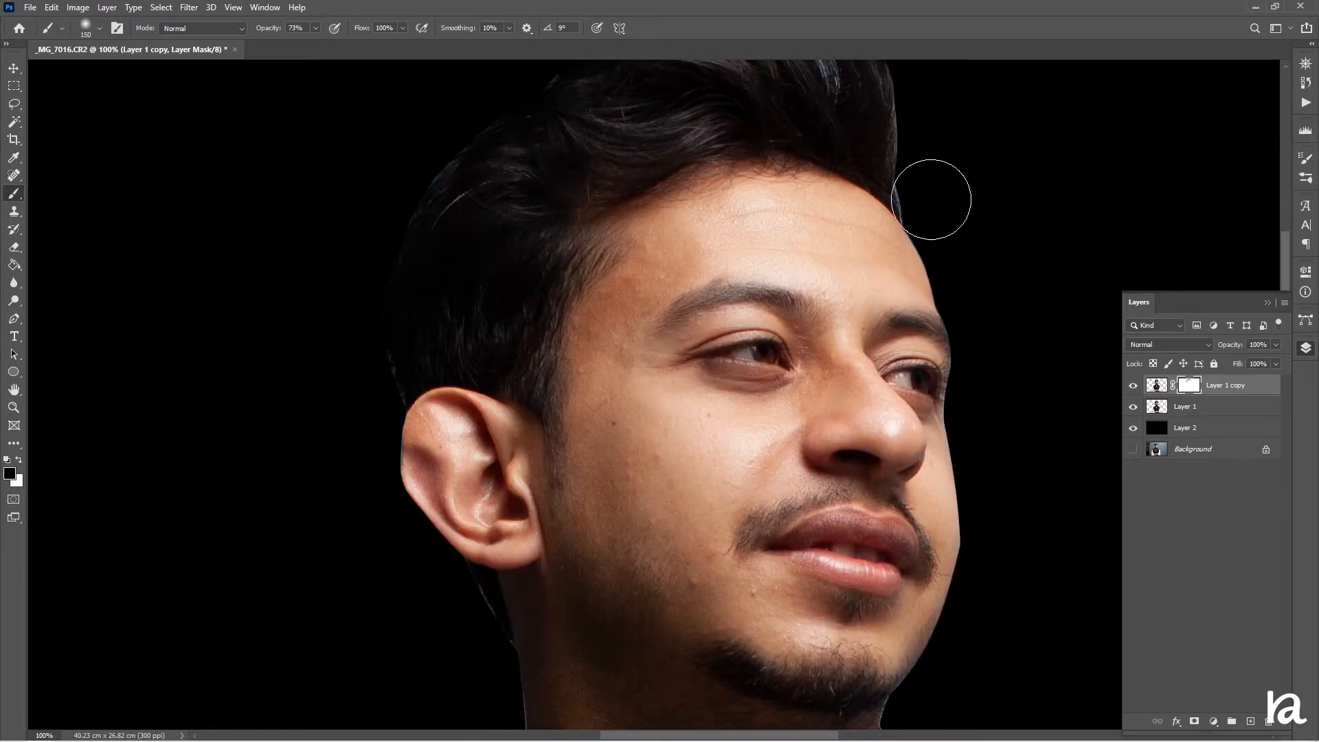
pyautogui.scroll(1, 954, 205)
pyautogui.scroll(1, 854, 141)
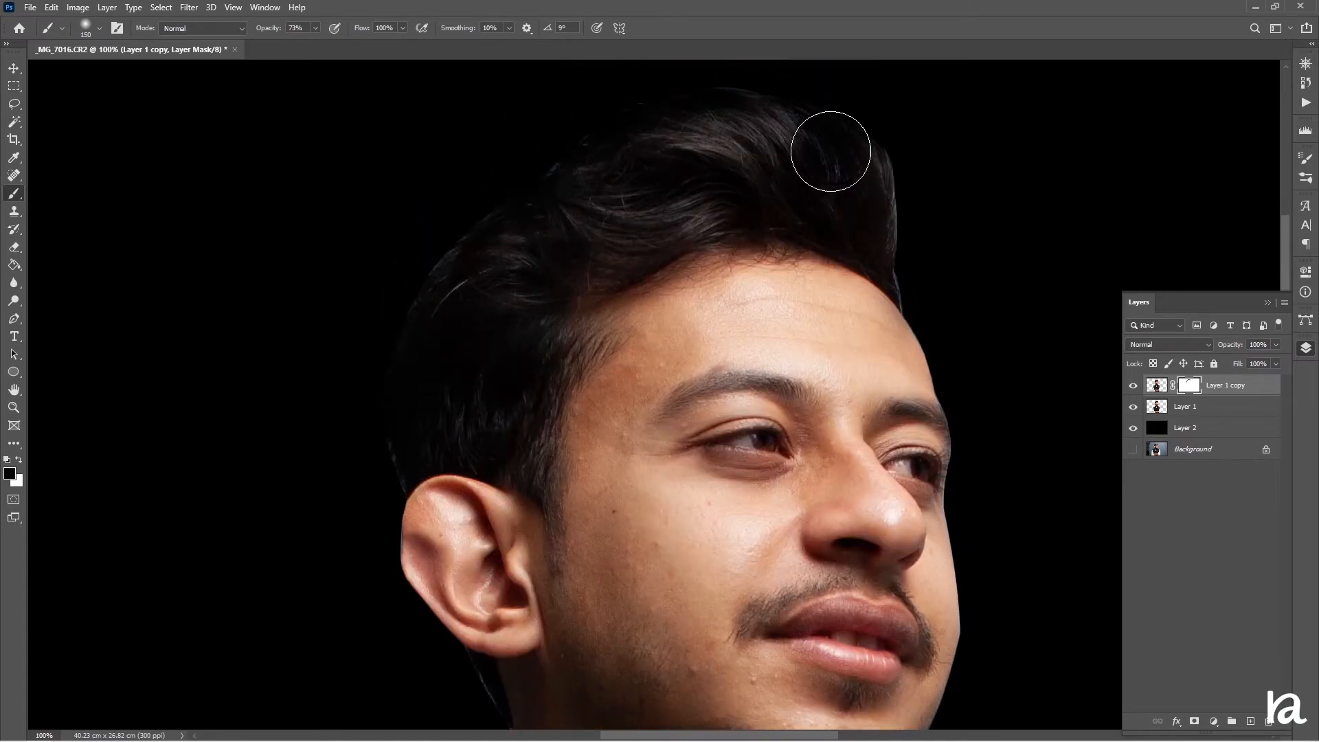
pyautogui.scroll(-6, 521, 315)
pyautogui.scroll(-3, 473, 430)
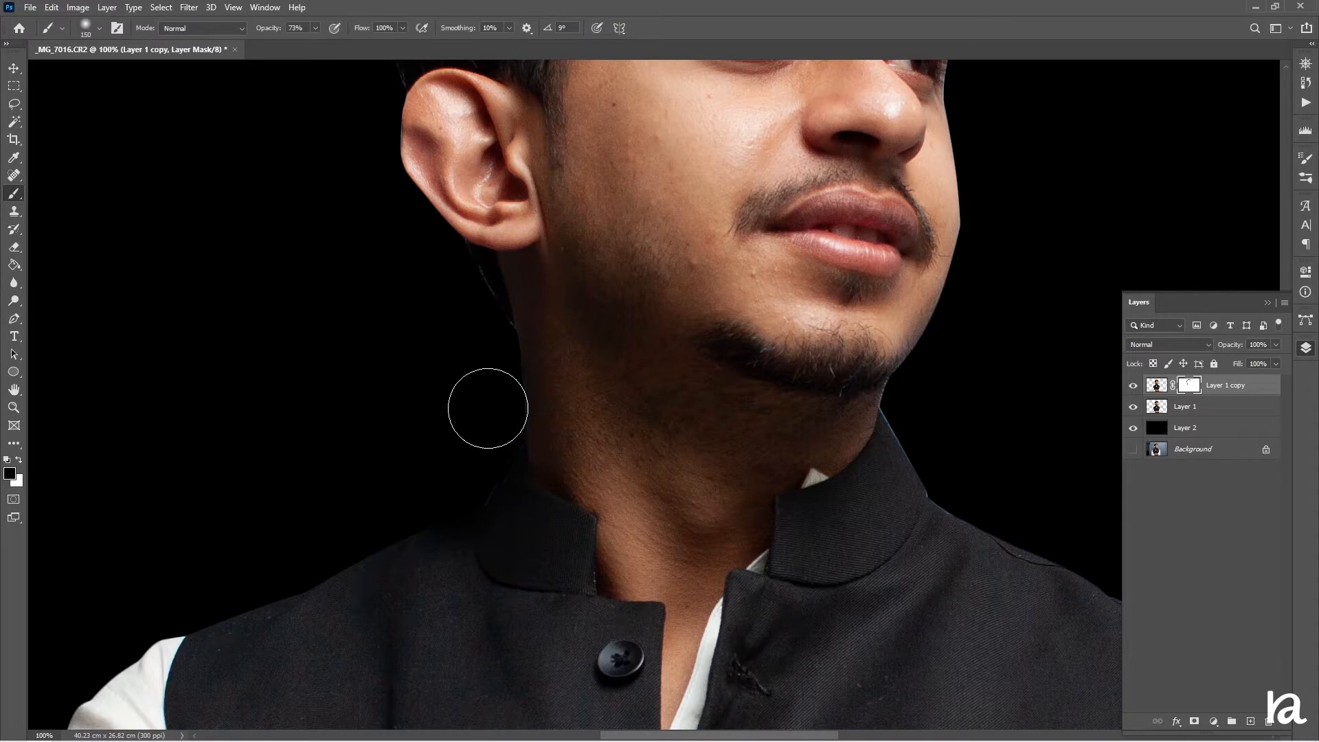
pyautogui.moveTo(927, 433)
pyautogui.mouseDown()
pyautogui.moveTo(1004, 501)
pyautogui.moveTo(973, 462)
pyautogui.moveTo(918, 422)
pyautogui.moveTo(998, 504)
pyautogui.mouseUp()
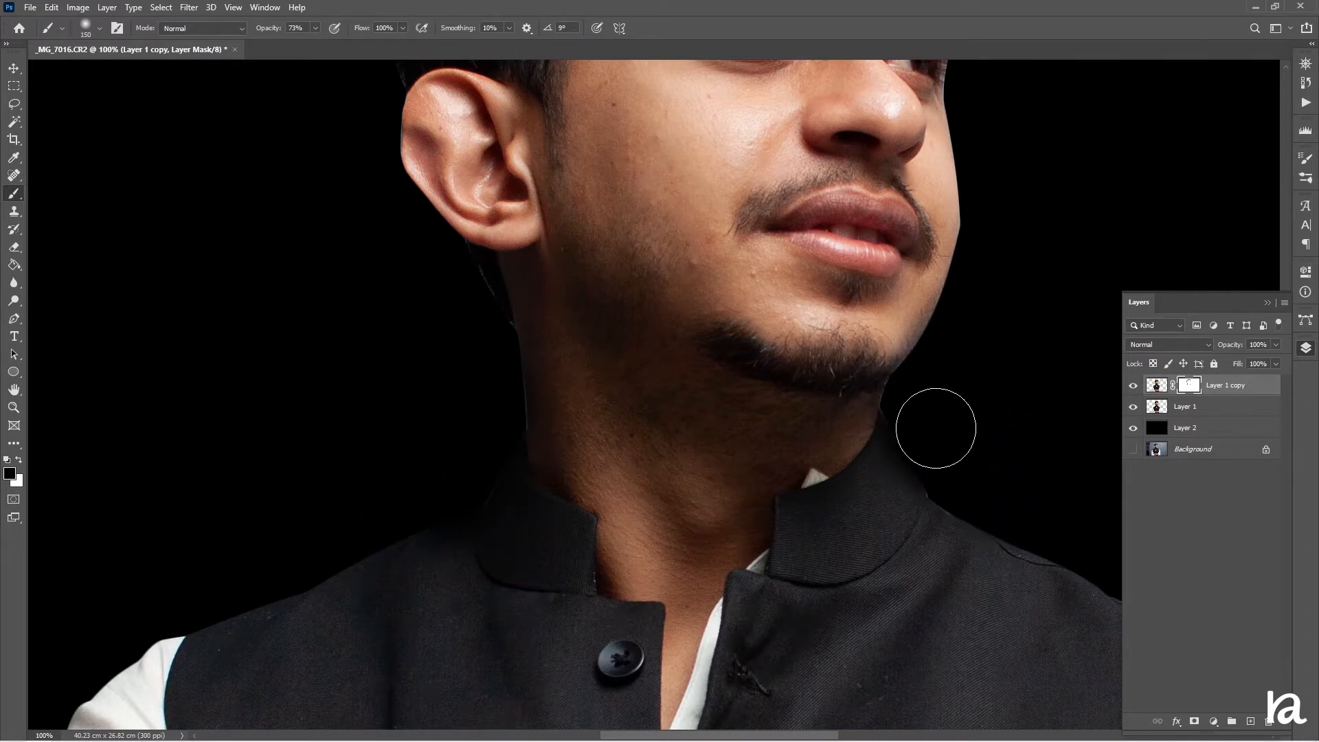
pyautogui.scroll(3, 982, 392)
pyautogui.scroll(9, 1039, 392)
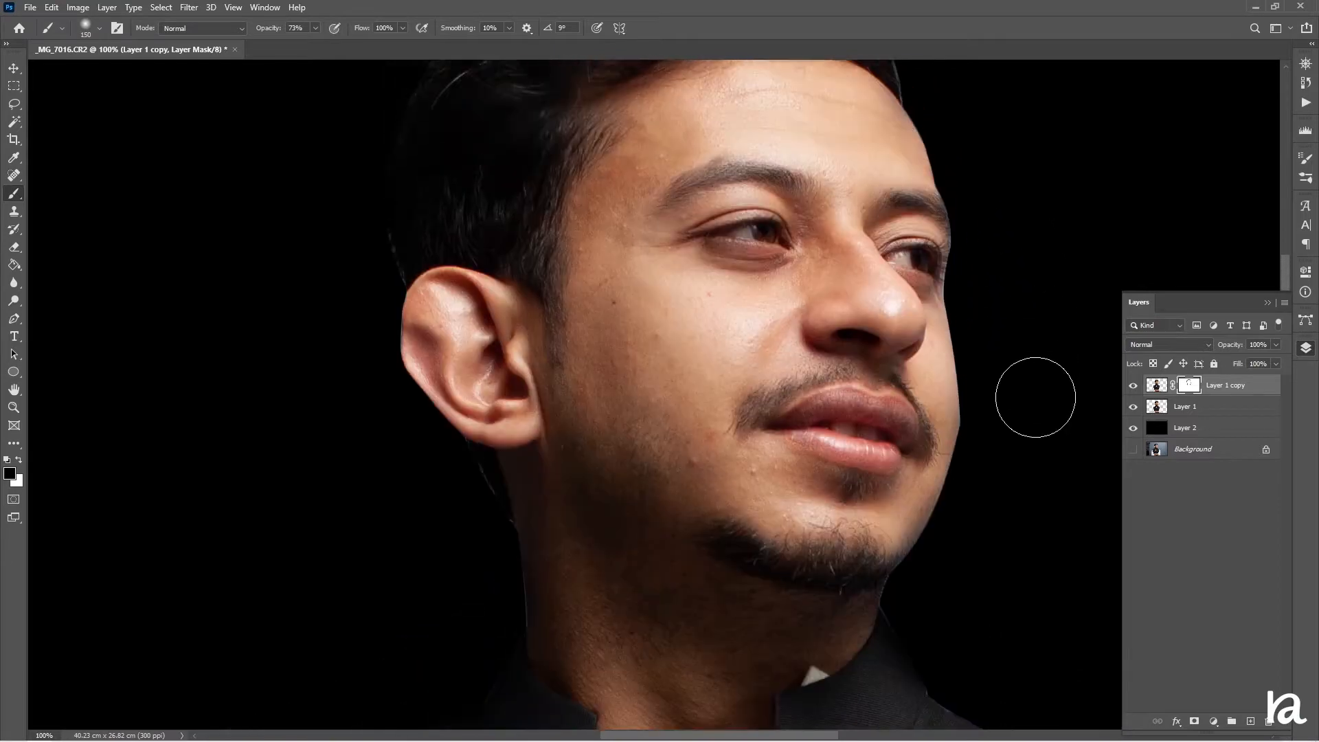
pyautogui.scroll(-3, 1012, 409)
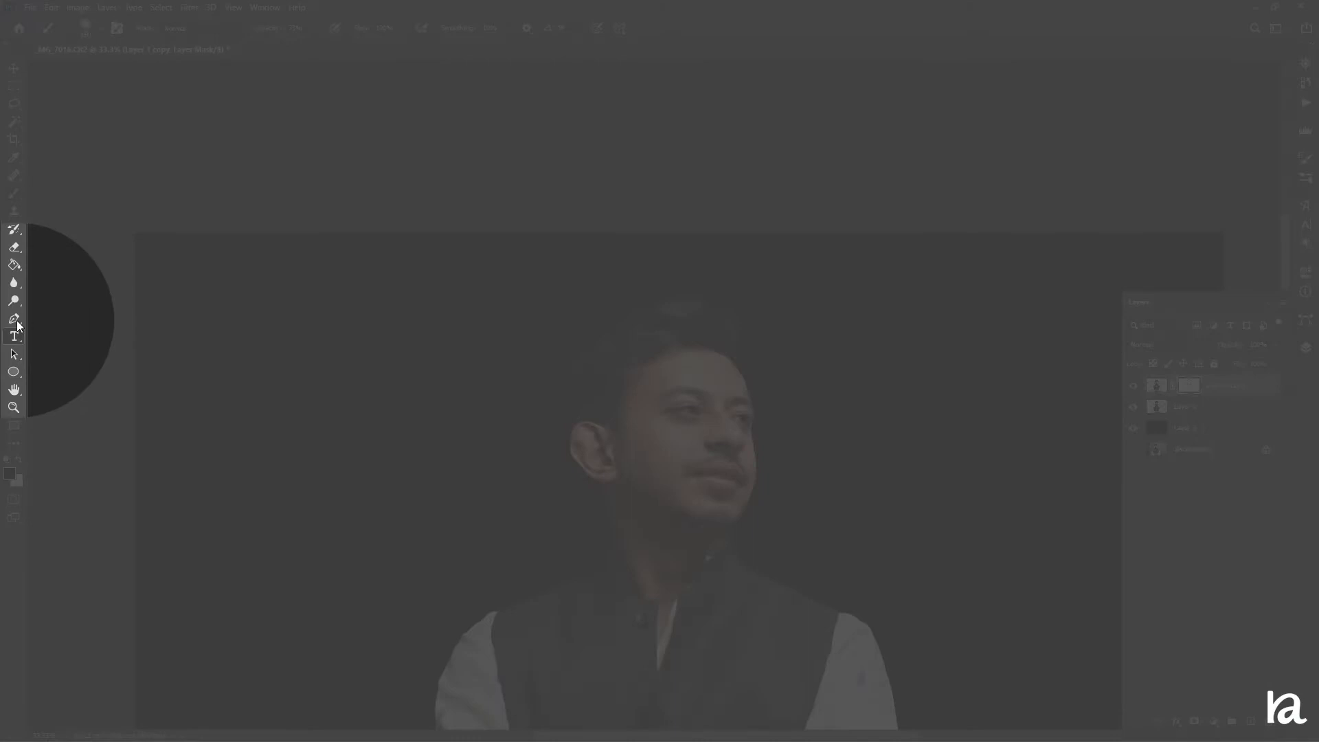
# Set the Pen tool to Shape mode with no fill and a red stroke
pyautogui.click(14, 318)
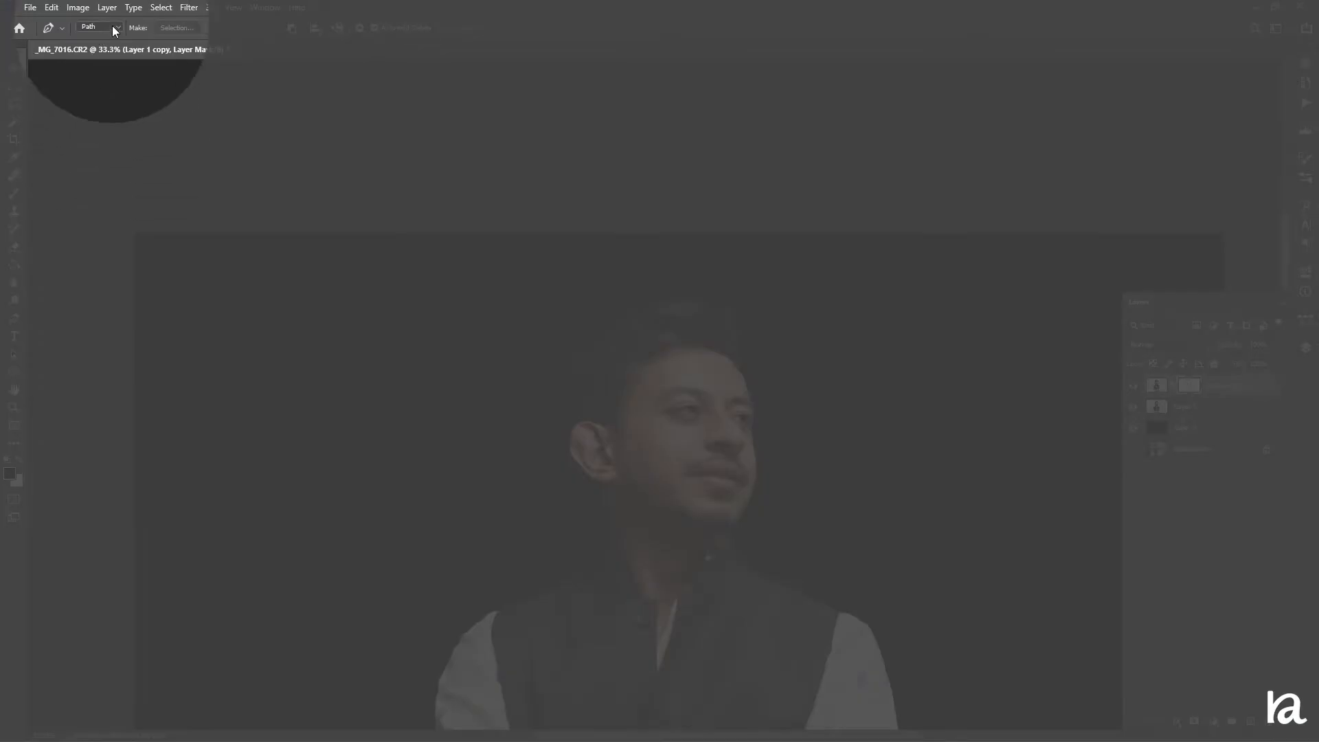
pyautogui.click(115, 29)
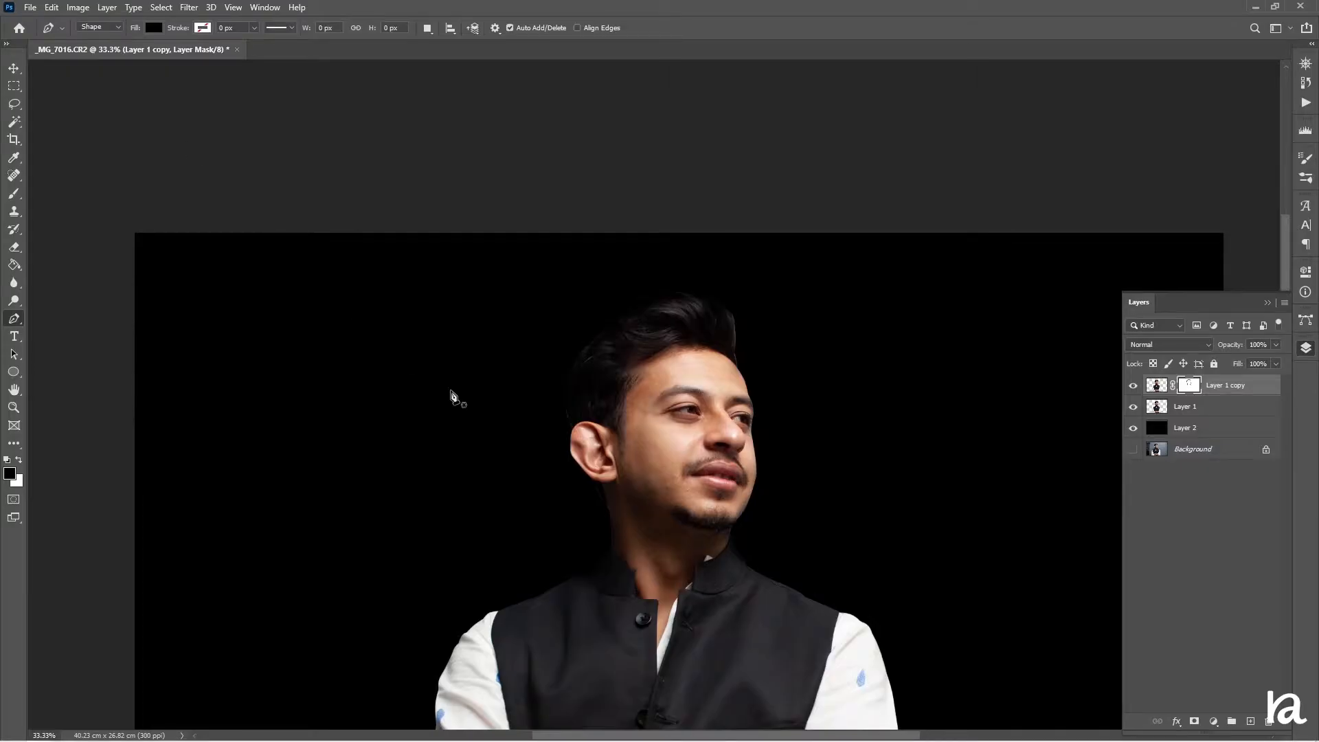
pyautogui.scroll(-5, 460, 405)
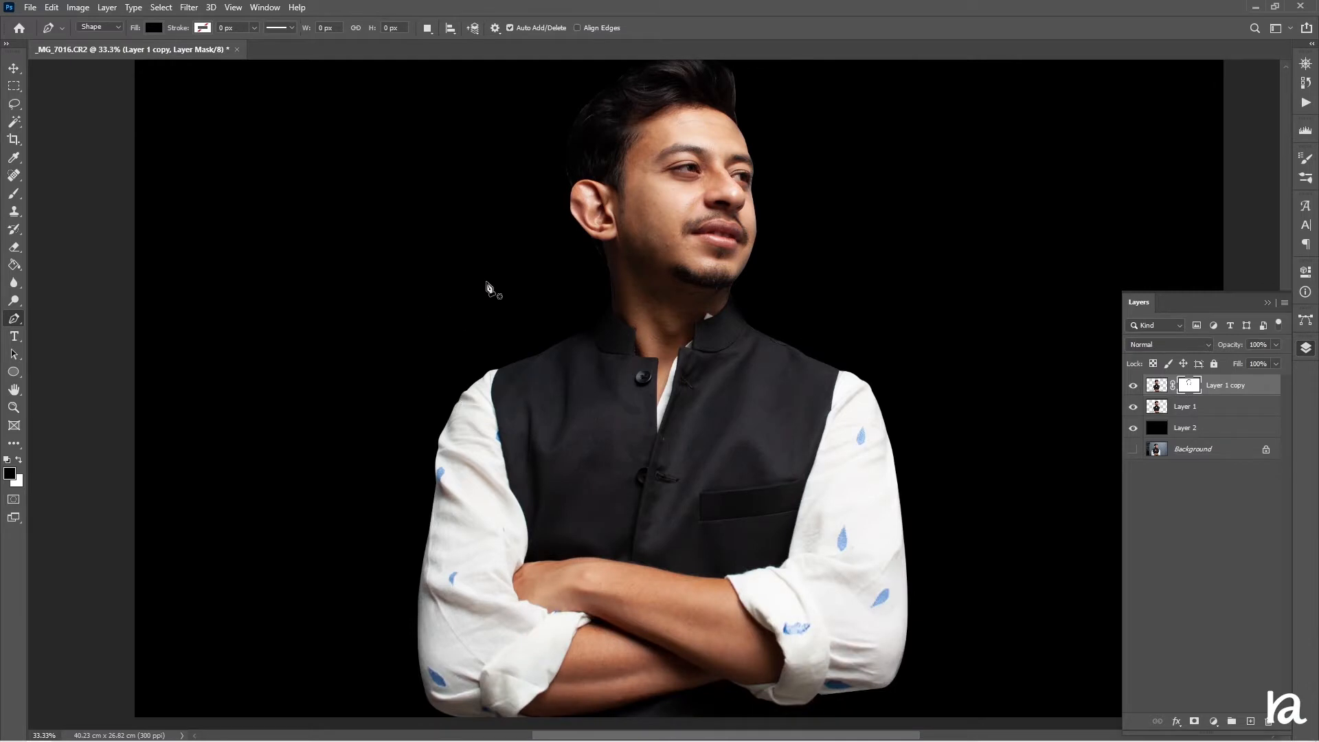
pyautogui.scroll(2, 544, 321)
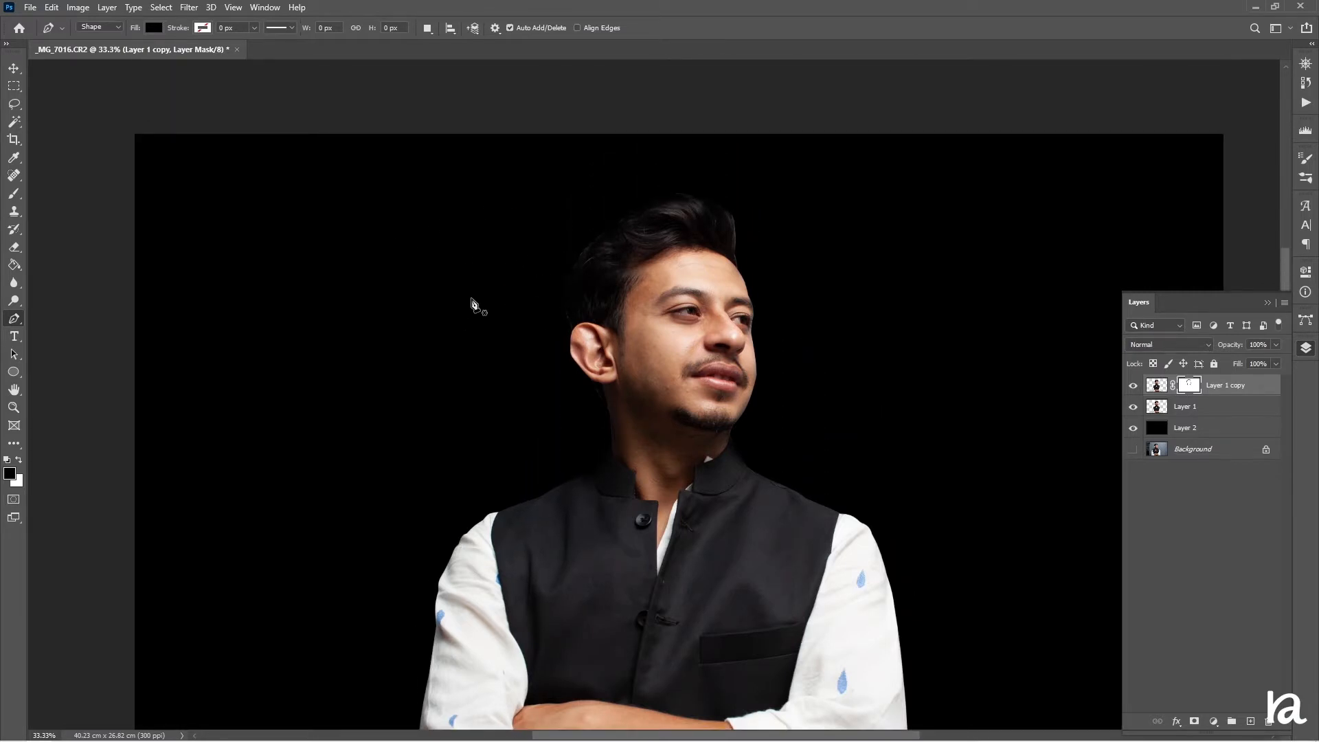
pyautogui.click(154, 28)
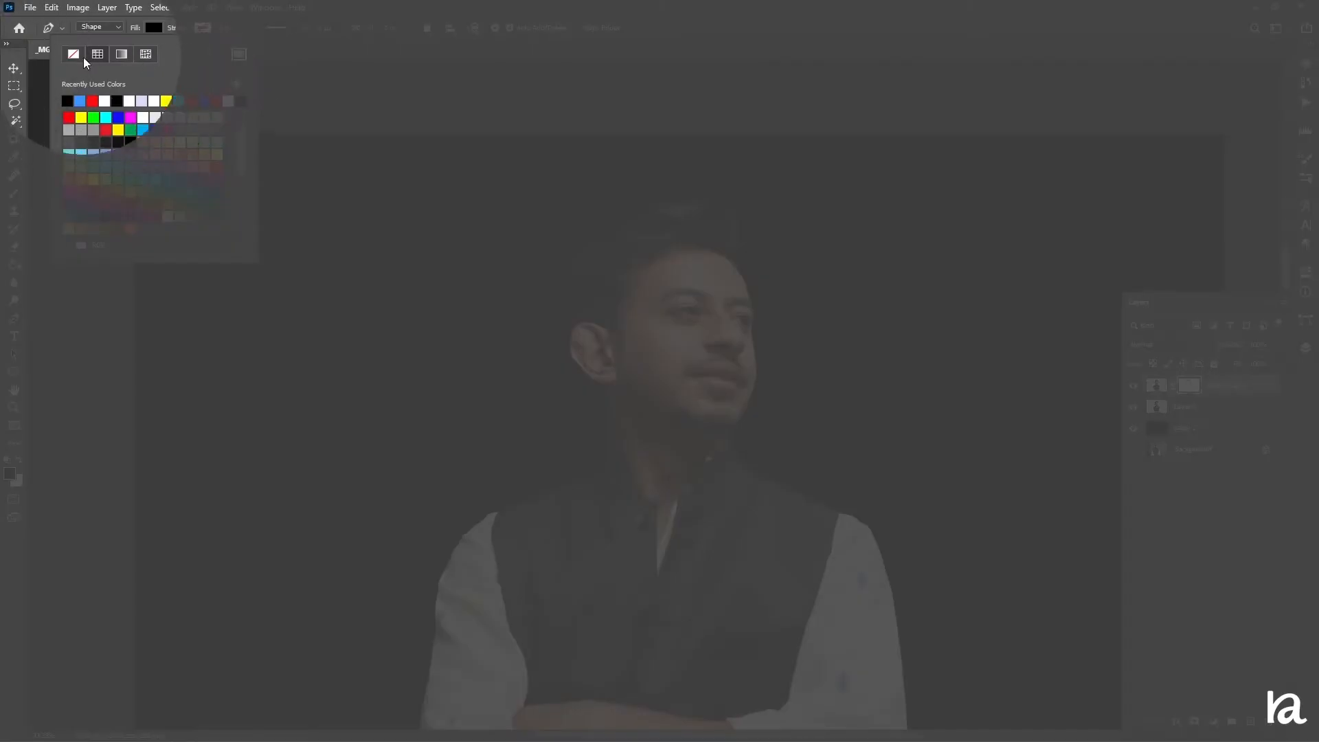
pyautogui.click(73, 55)
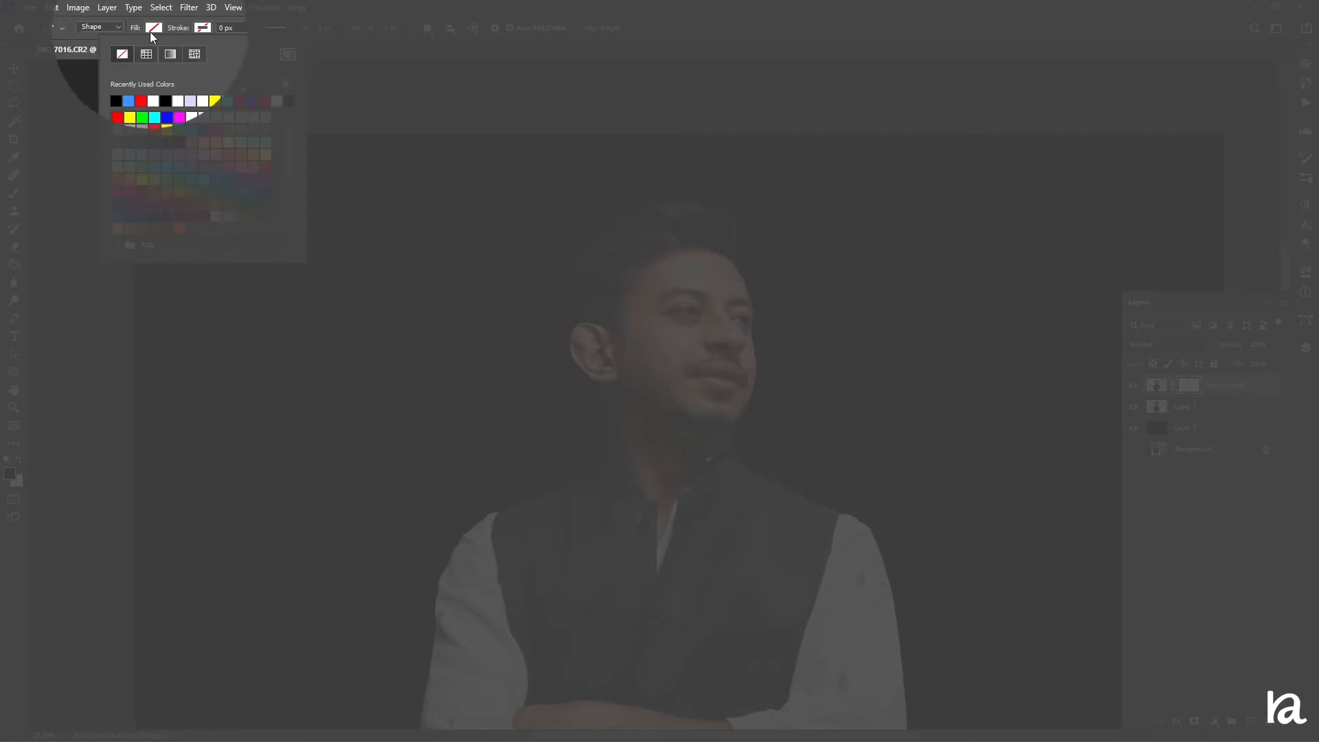
pyautogui.click(143, 101)
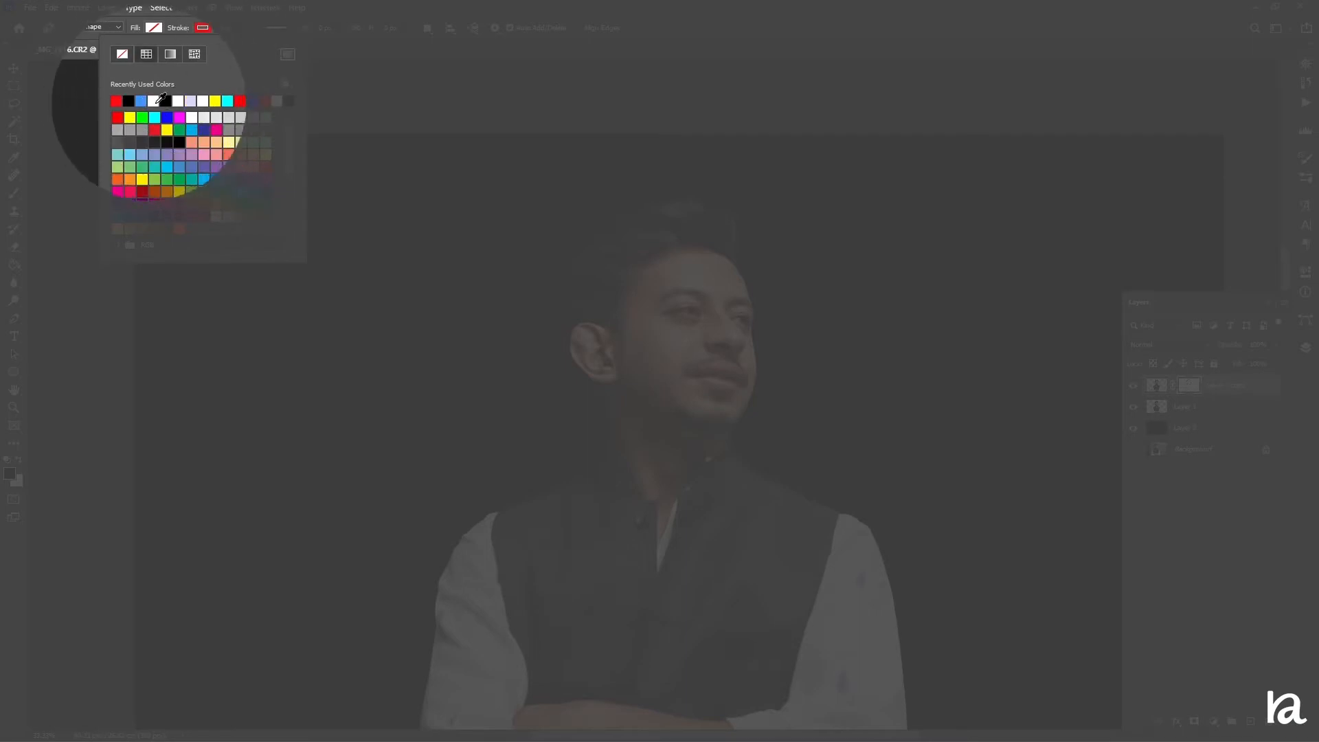
pyautogui.press('Return')
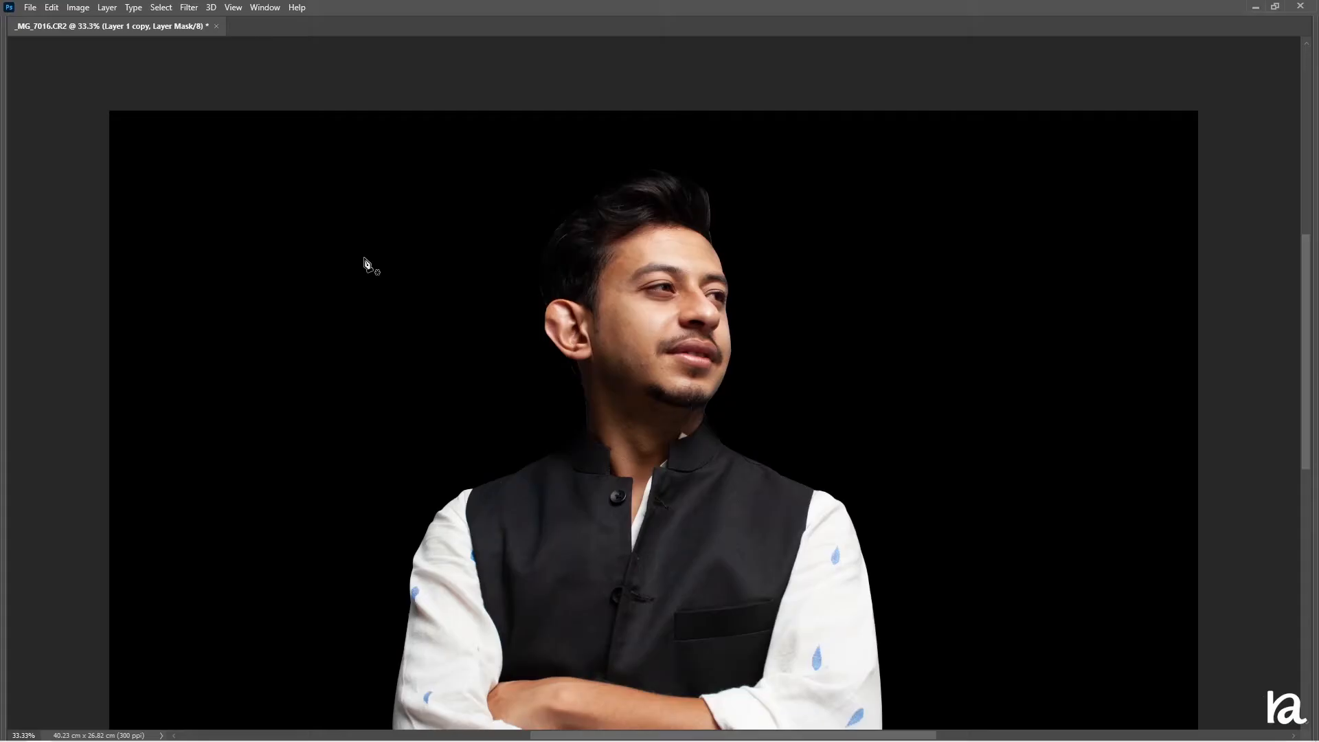
# Draw an inverted triangle shape around the subject and set its stroke width to 20 px
pyautogui.press('Tab')
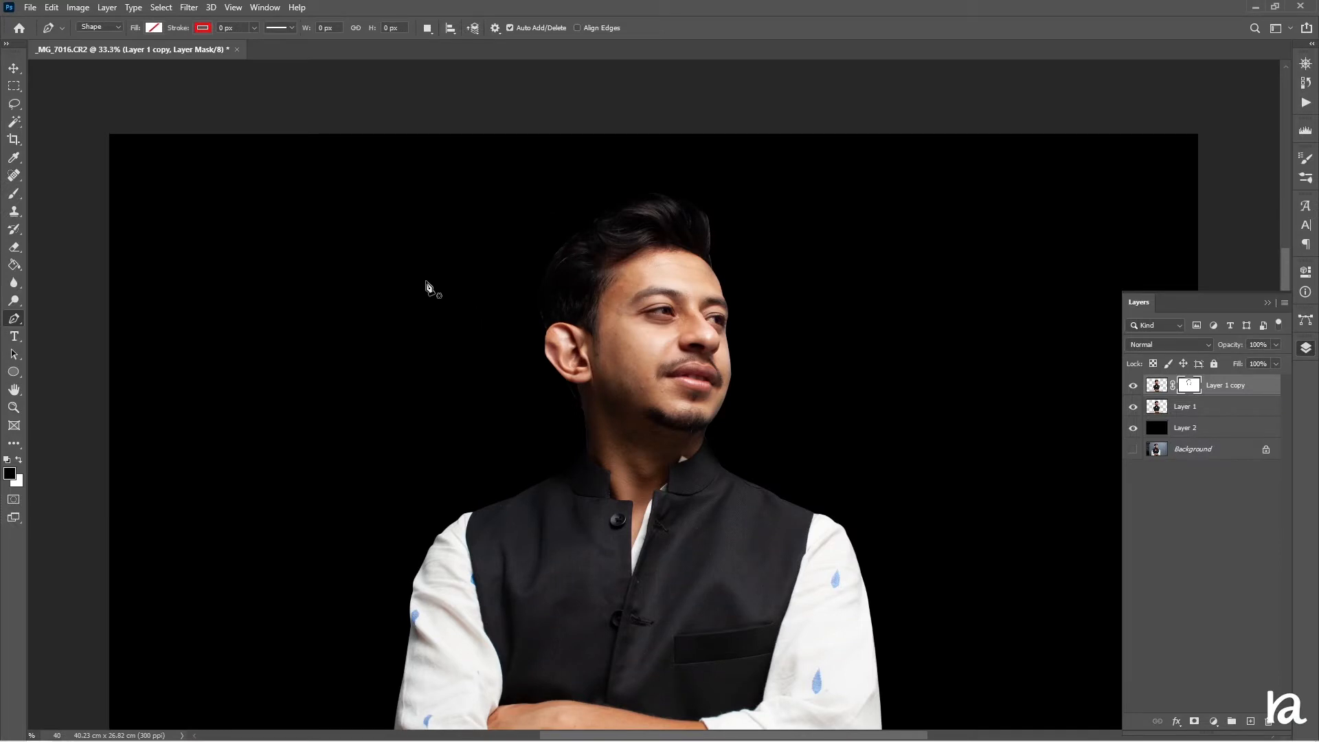
pyautogui.click(372, 300)
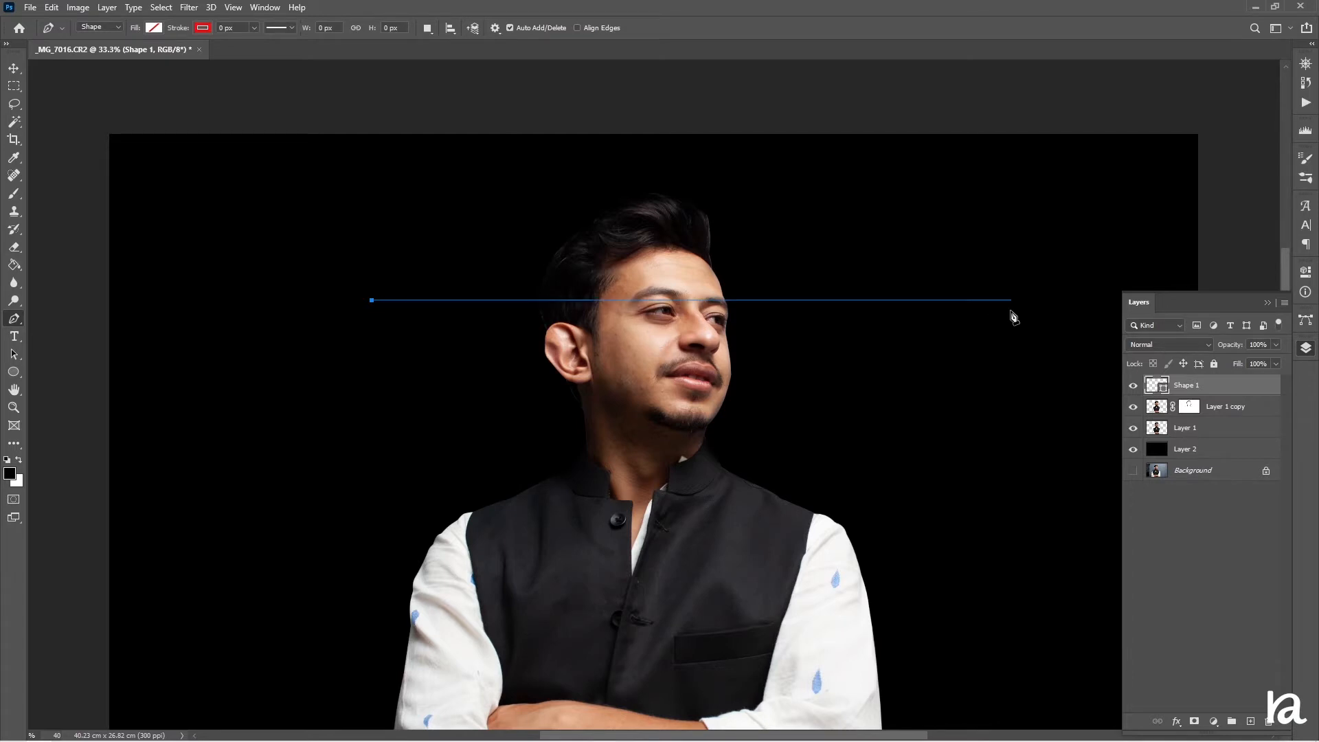
pyautogui.click(688, 691)
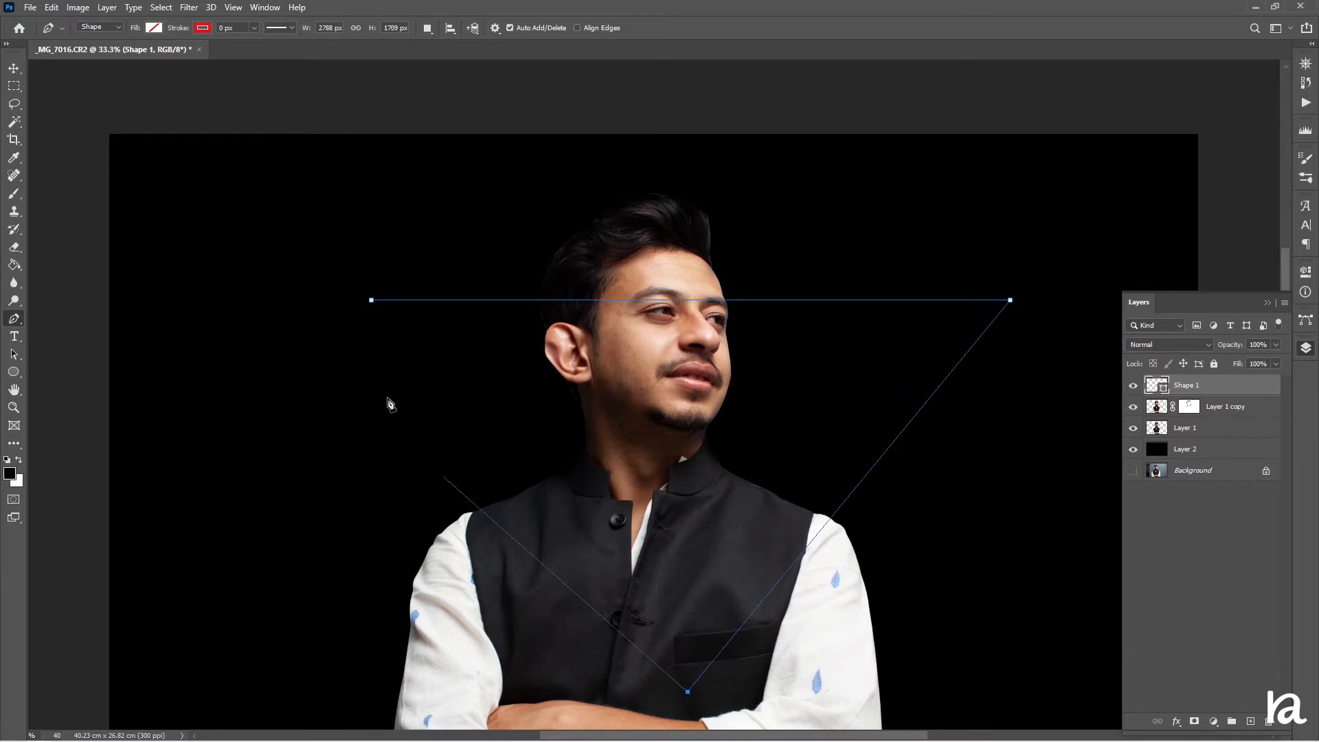
pyautogui.click(371, 300)
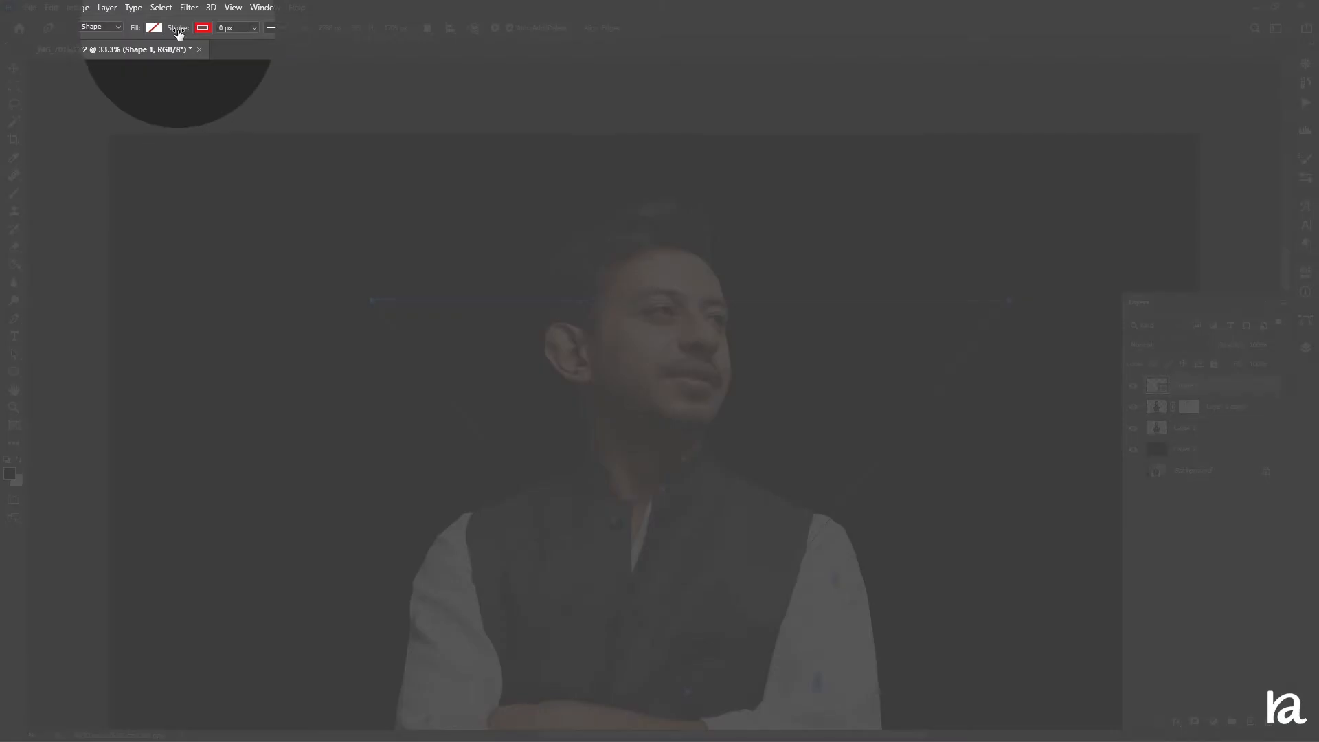
pyautogui.moveTo(179, 33); pyautogui.dragTo(192, 40)
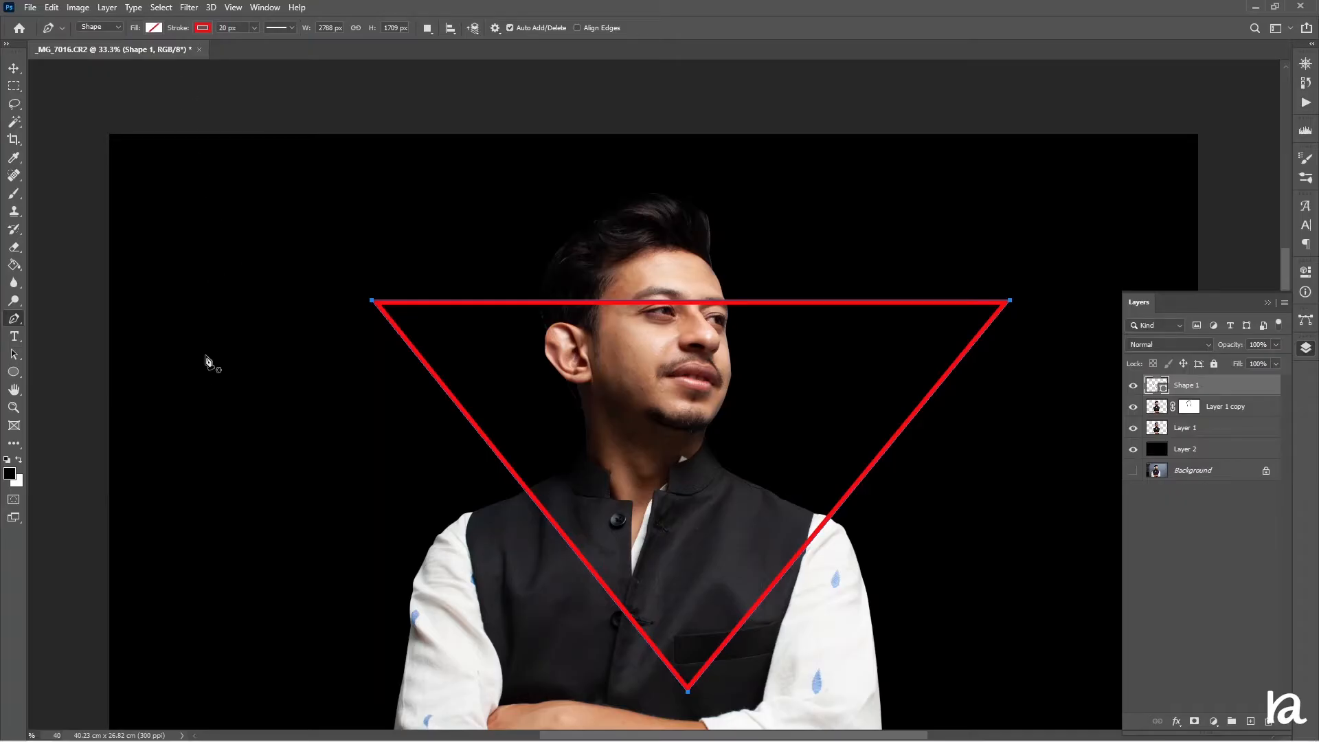
# Move the triangle shape slightly up and to the left
pyautogui.click(14, 68)
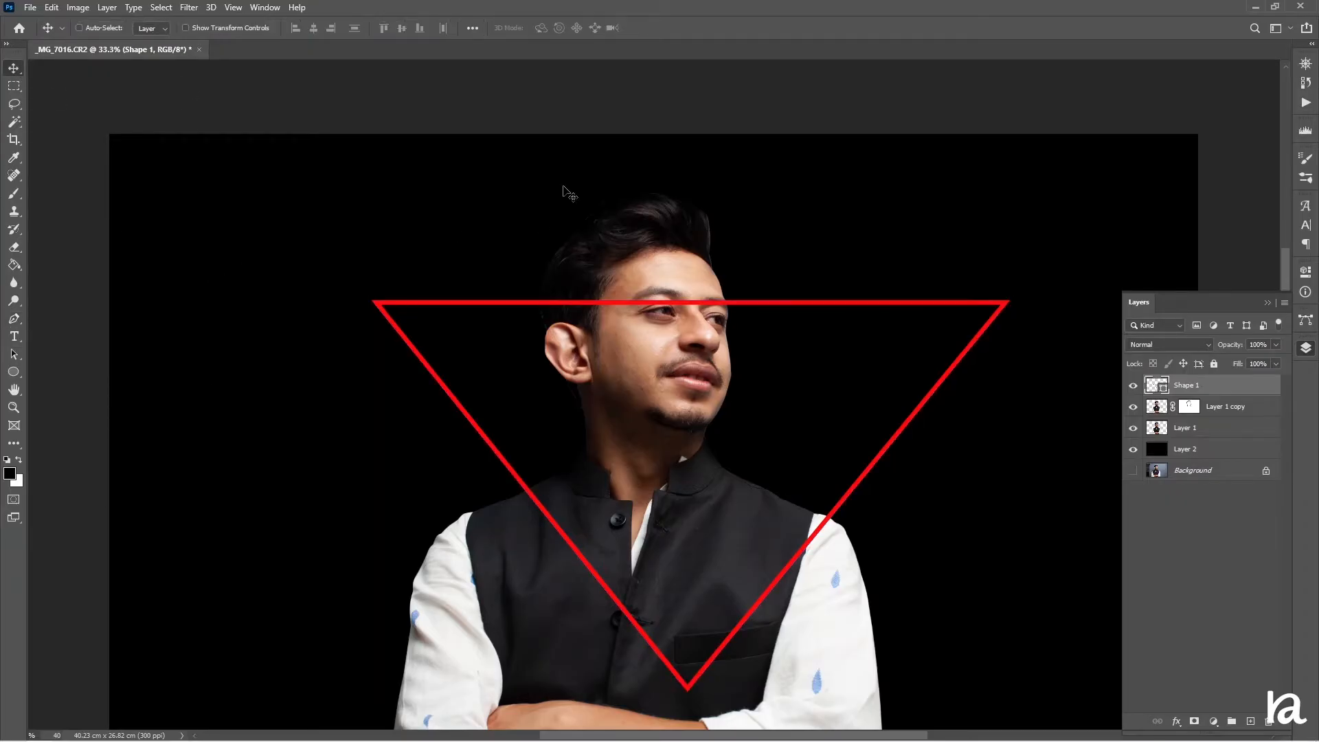
pyautogui.moveTo(774, 429); pyautogui.dragTo(741, 422)
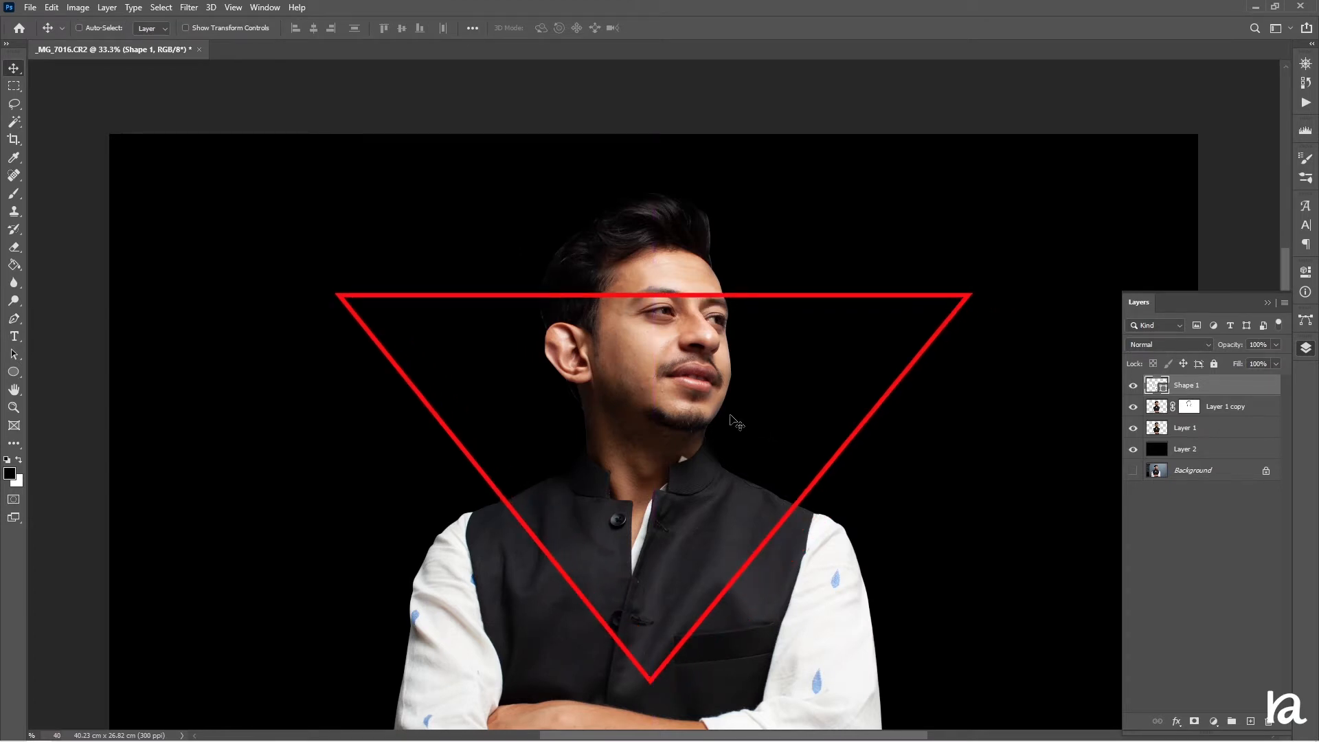
pyautogui.scroll(-4, 735, 420)
pyautogui.scroll(4, 738, 418)
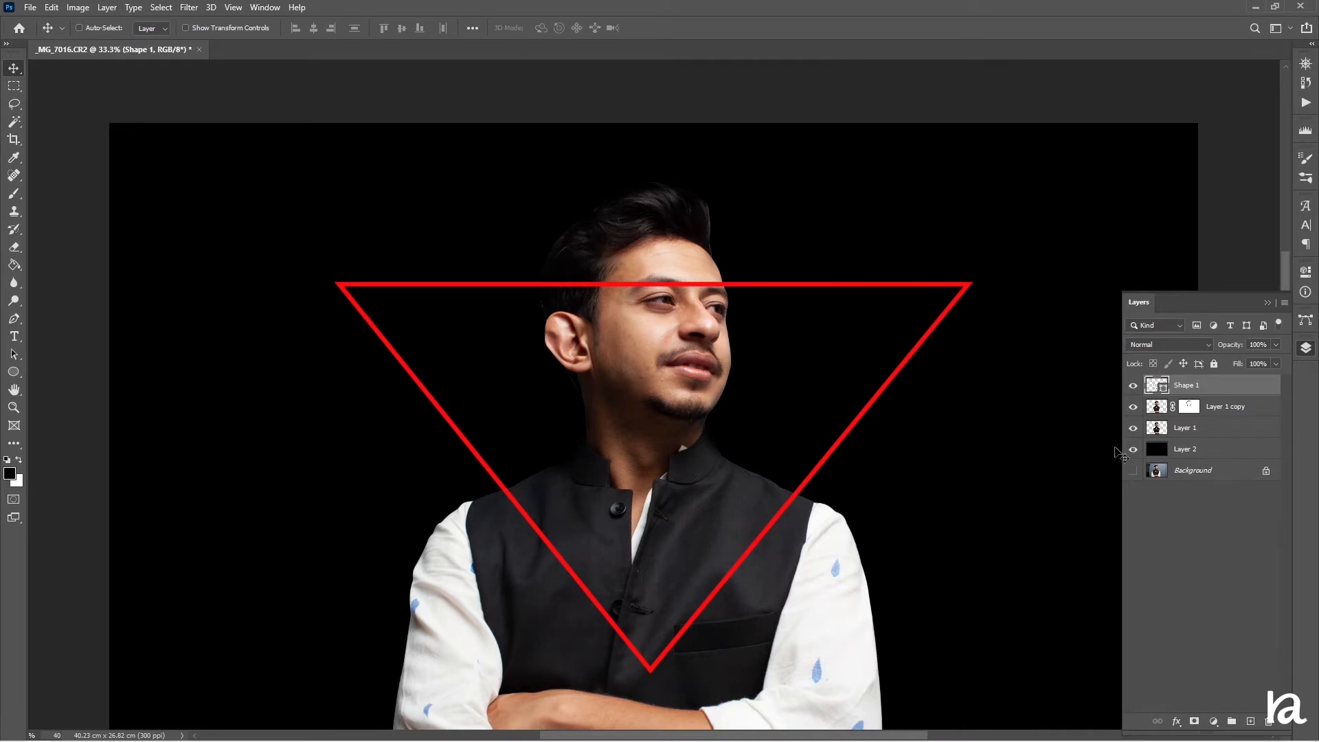
# Select both subject layers and scale them down to about 77% so the subject fits inside the triangle
pyautogui.click(1222, 409)
pyautogui.keyDown('ctrl'); pyautogui.click(1229, 430); pyautogui.keyUp('ctrl')
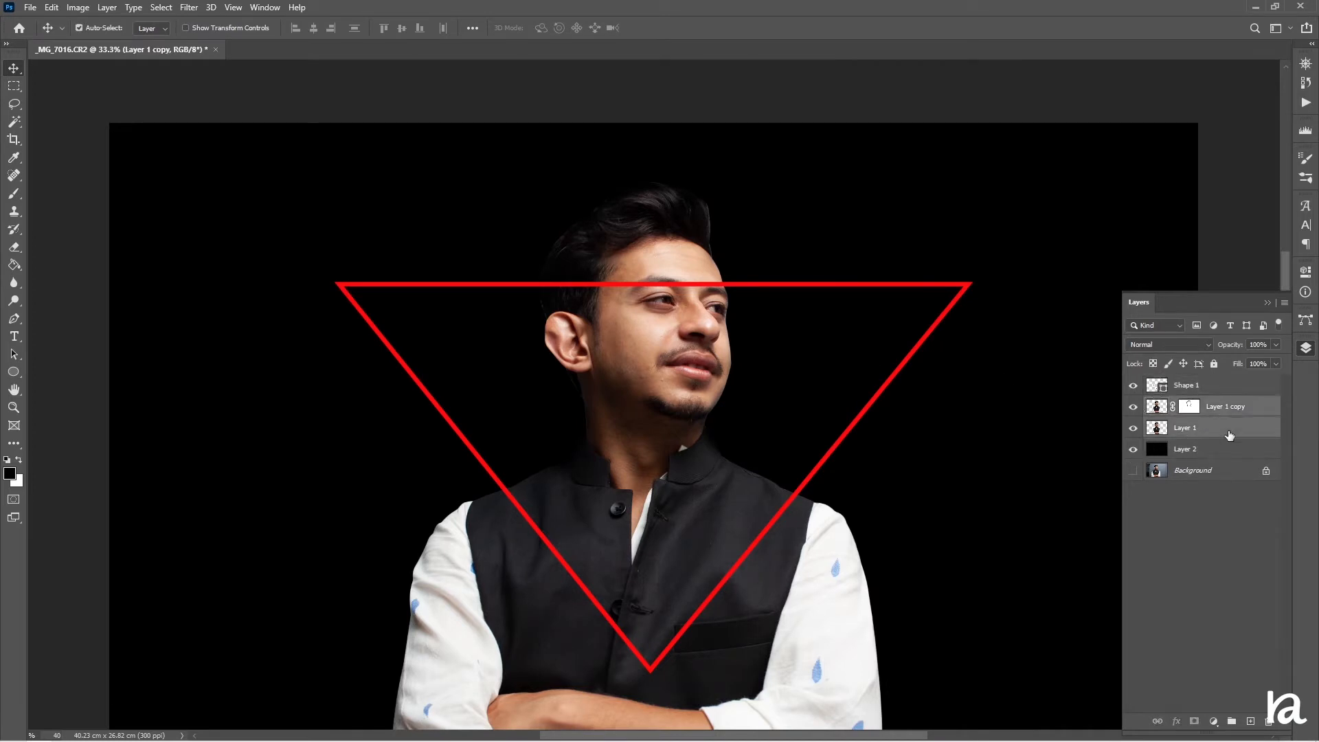
pyautogui.hotkey('ctrl', 't')
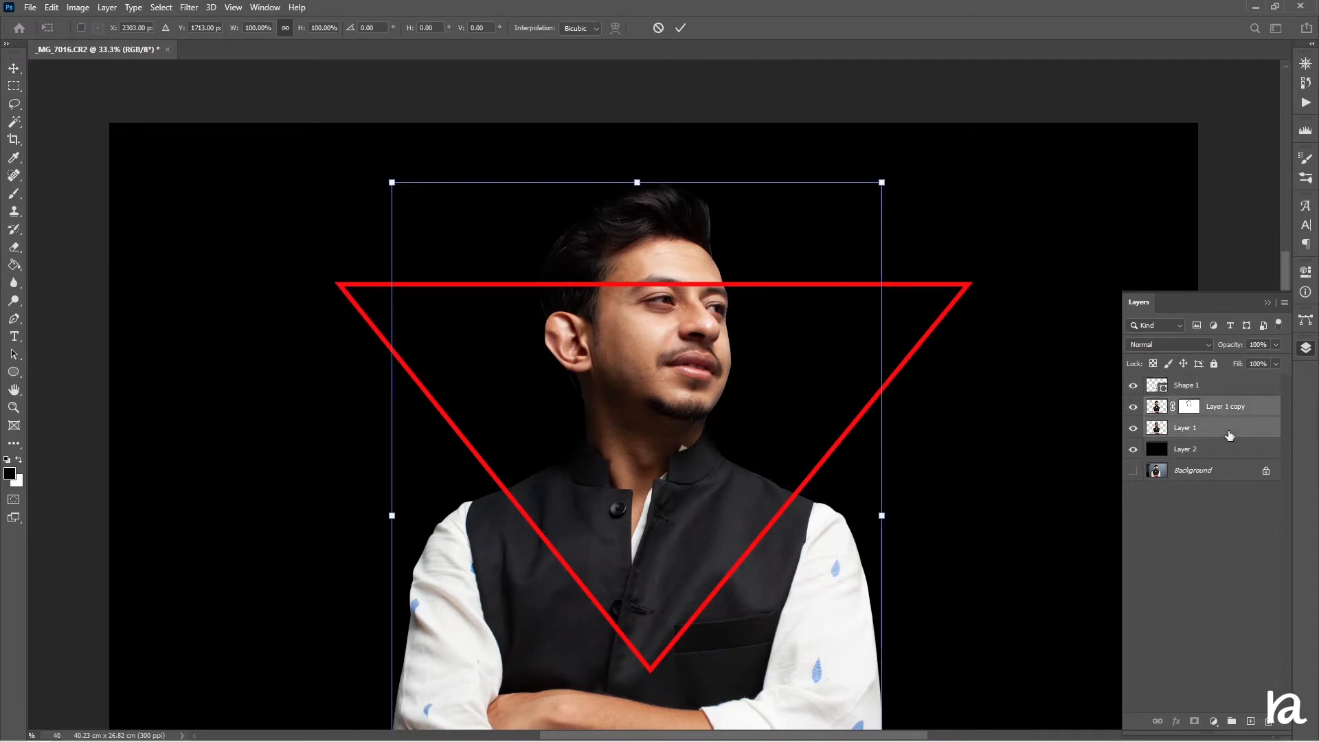
pyautogui.moveTo(637, 182); pyautogui.dragTo(652, 330)
pyautogui.moveTo(658, 540); pyautogui.dragTo(668, 331)
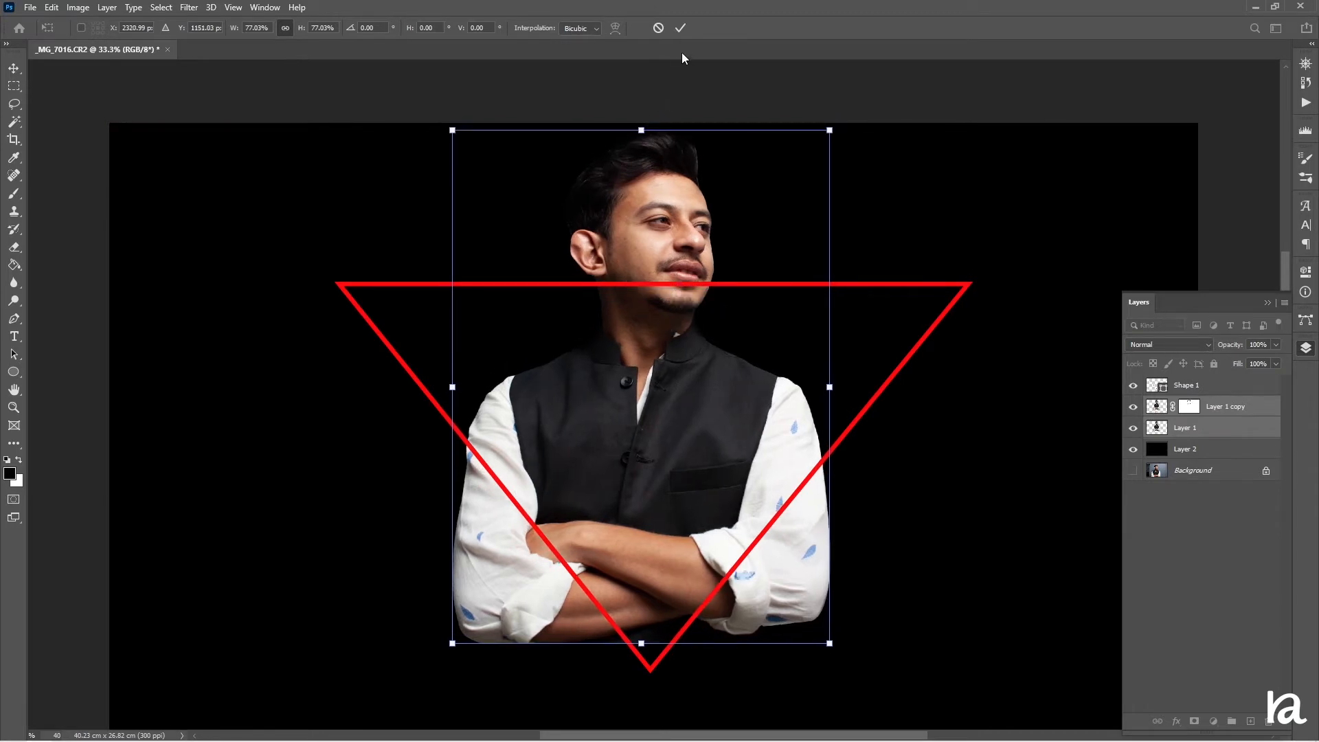
pyautogui.click(680, 28)
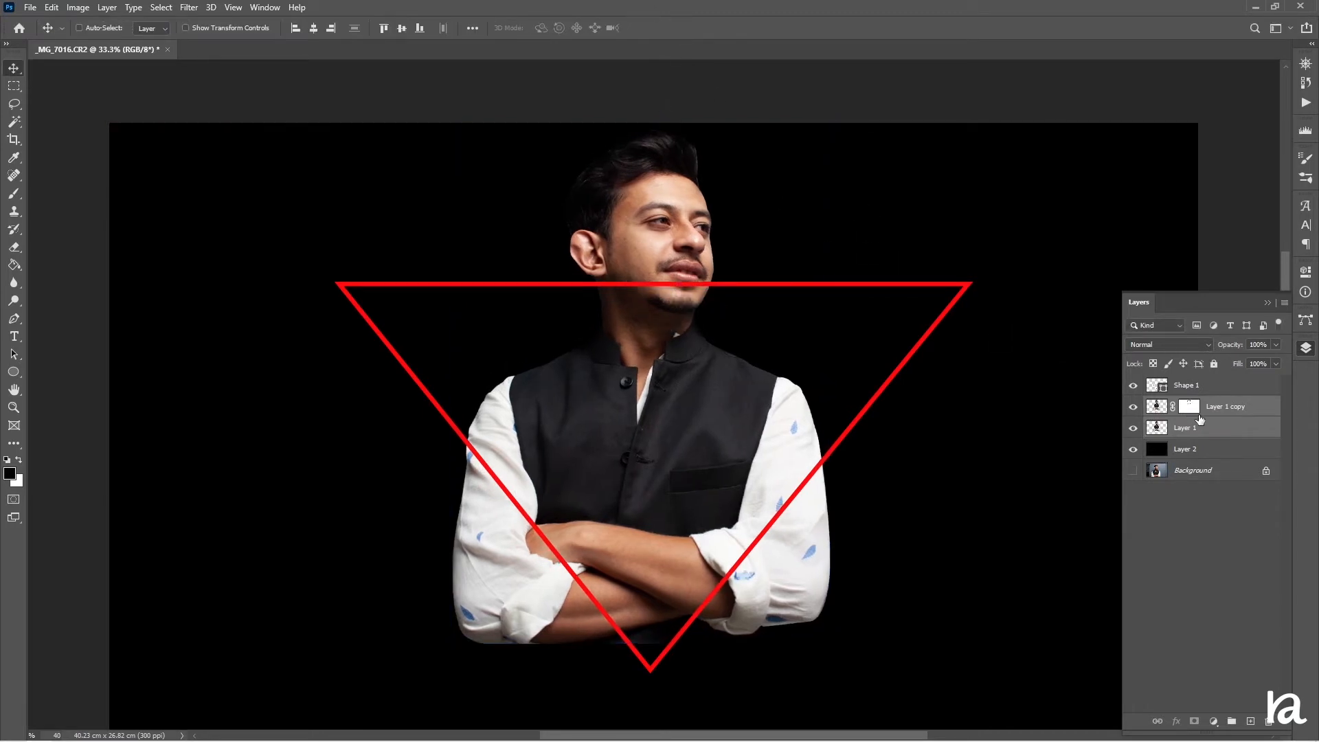
# Move the subject and triangle layers together down the canvas to recentre the composition
pyautogui.keyDown('shift'); pyautogui.click(1216, 389); pyautogui.keyUp('shift')
pyautogui.scroll(-3, 820, 421)
pyautogui.moveTo(708, 297); pyautogui.dragTo(704, 375)
pyautogui.hotkey('ctrl', '-')
pyautogui.hotkey('ctrl', '-')
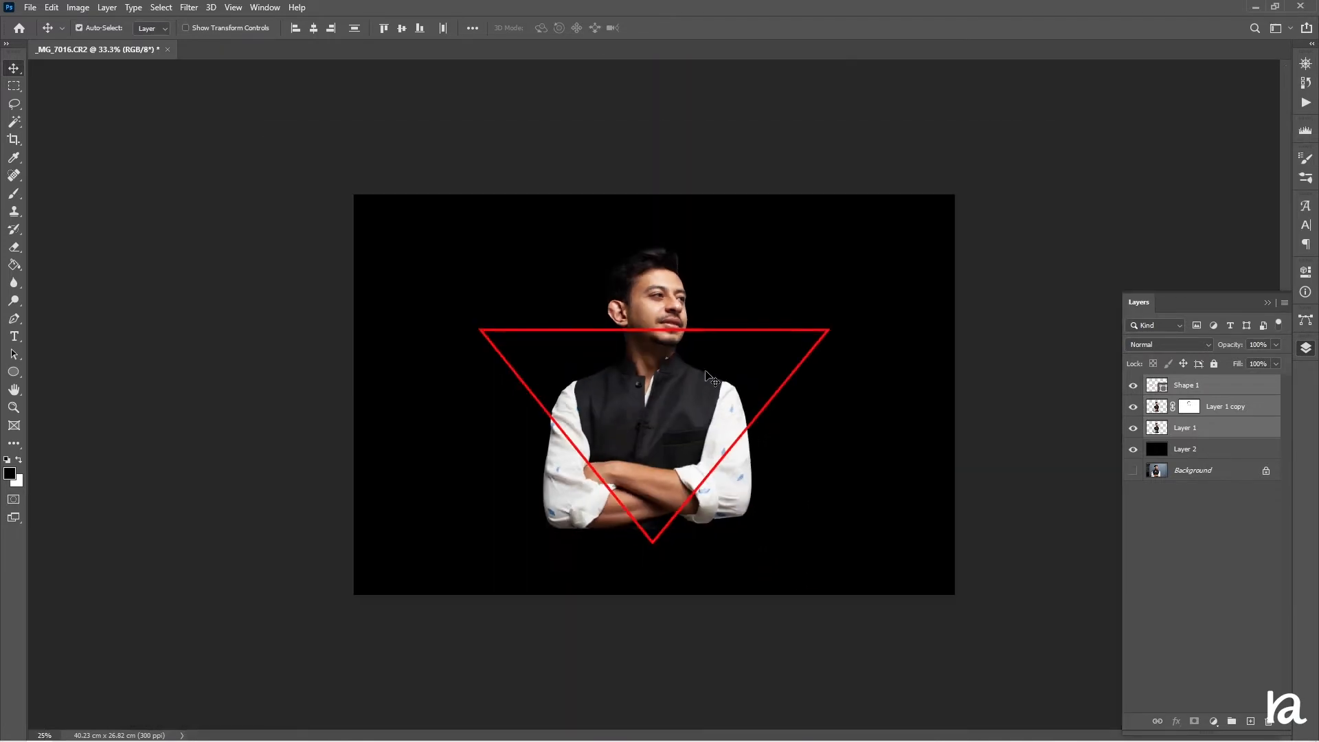
pyautogui.moveTo(669, 381); pyautogui.dragTo(669, 373)
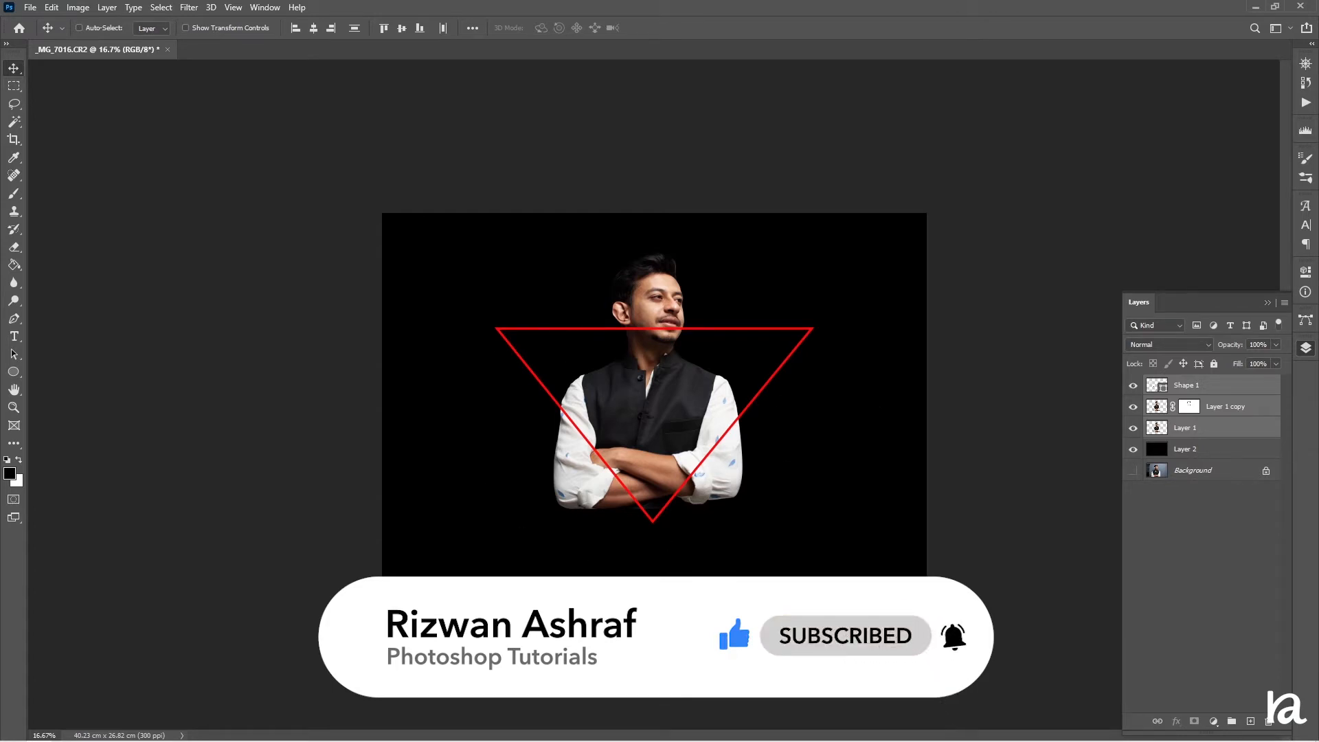
# Duplicate the triangle shape layer and rasterize the original Shape 1 layer
pyautogui.click(1223, 392)
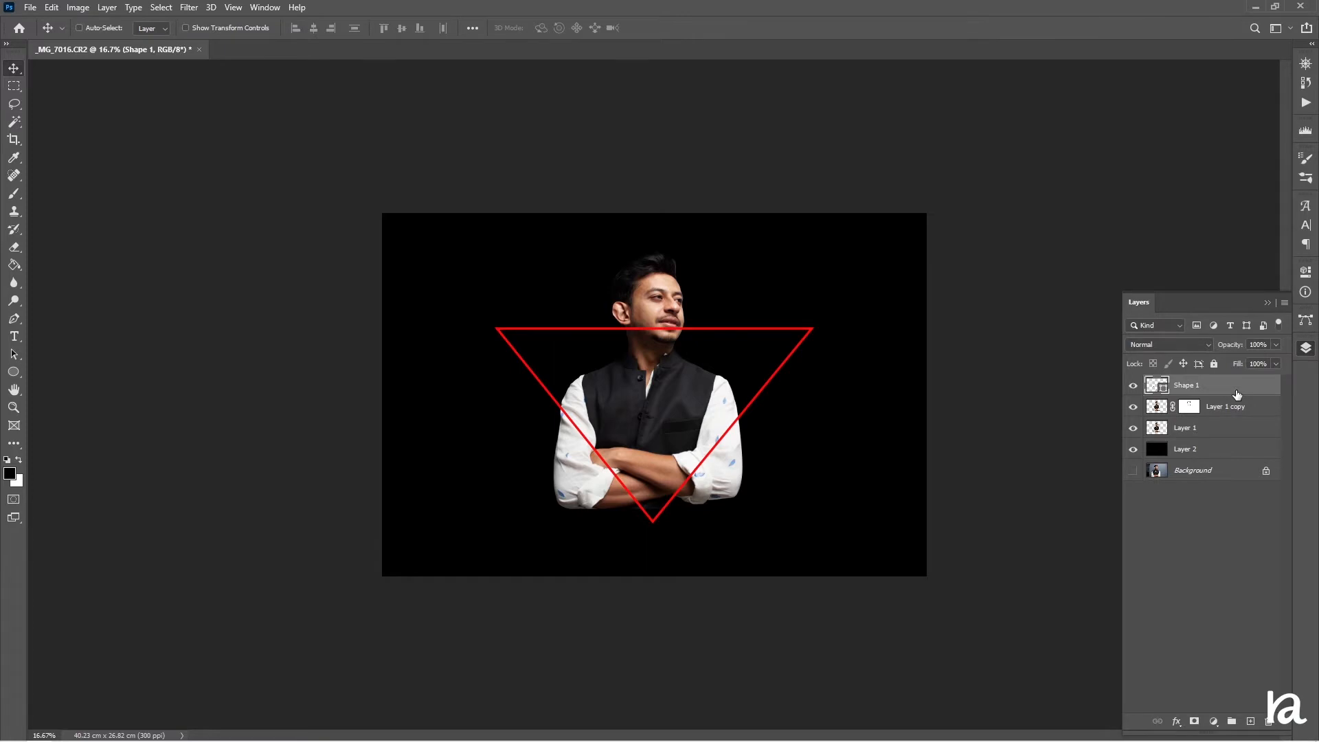
pyautogui.hotkey('ctrl', 'j')
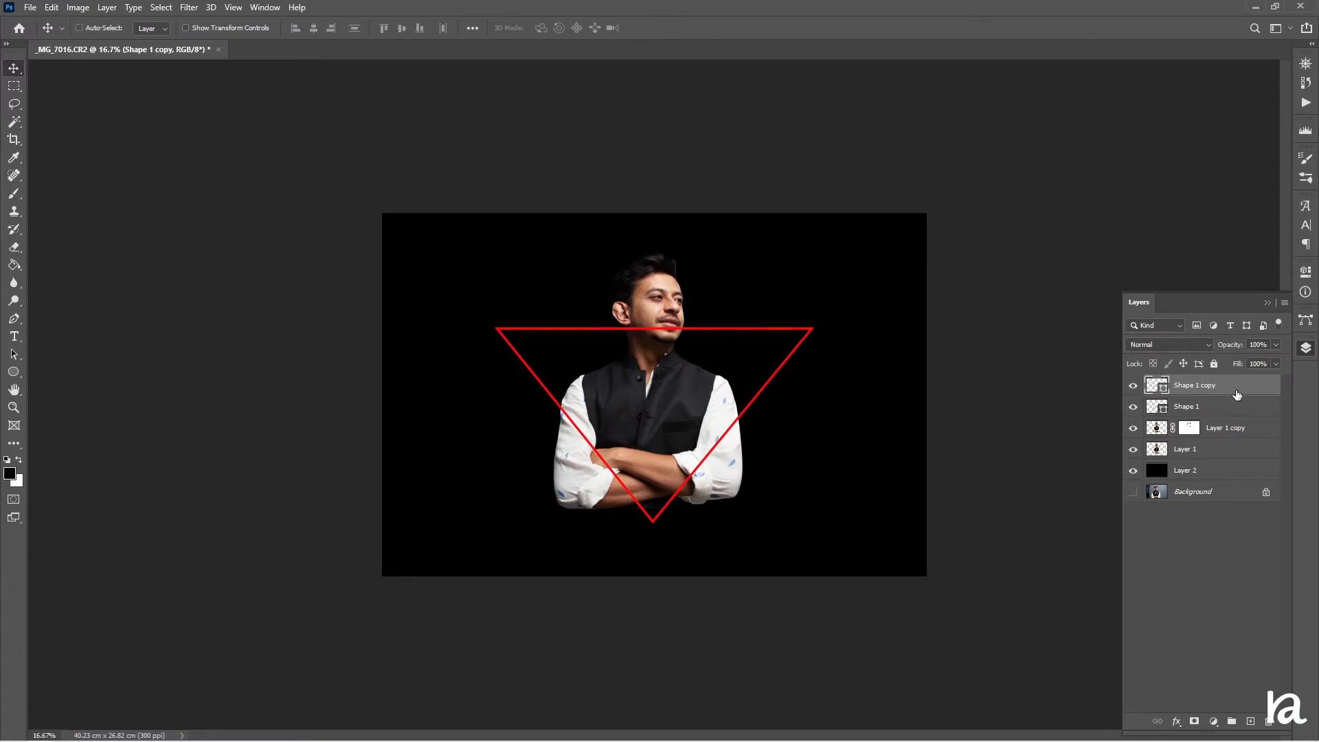
pyautogui.rightClick(1233, 416)
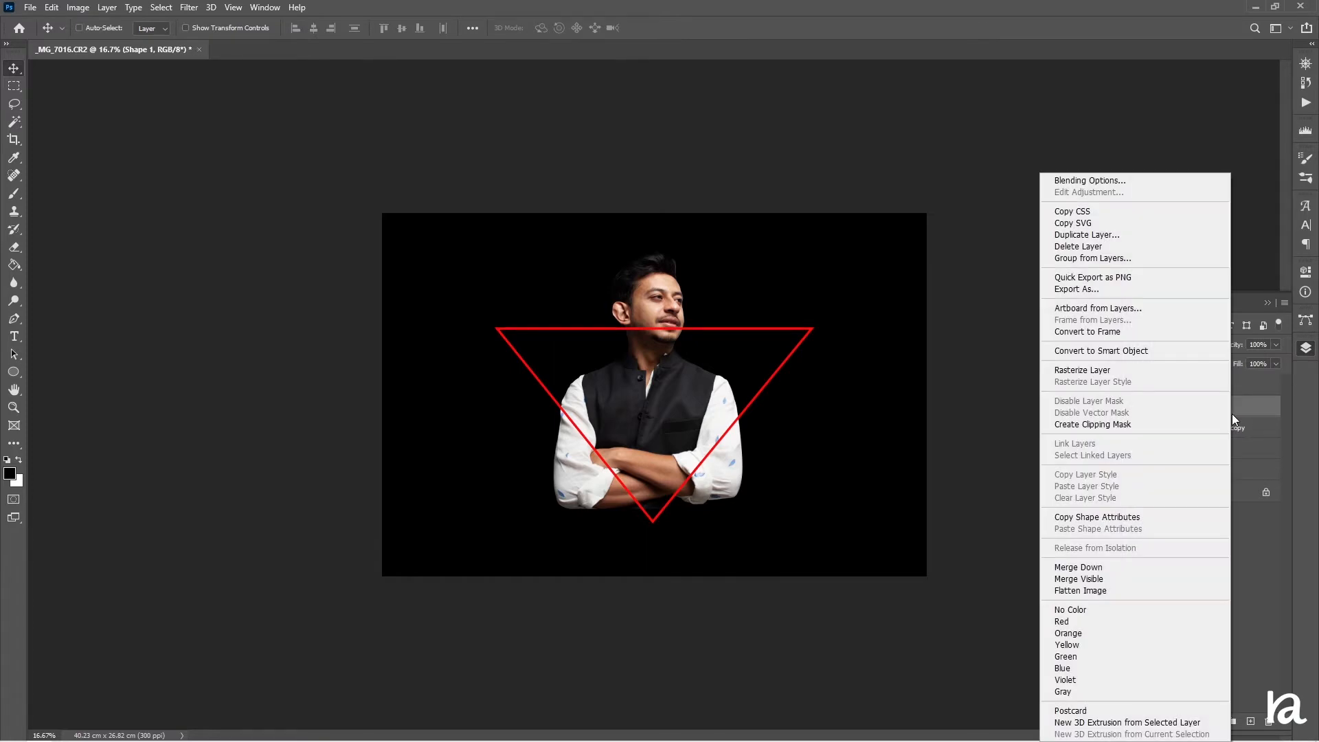
pyautogui.click(1127, 371)
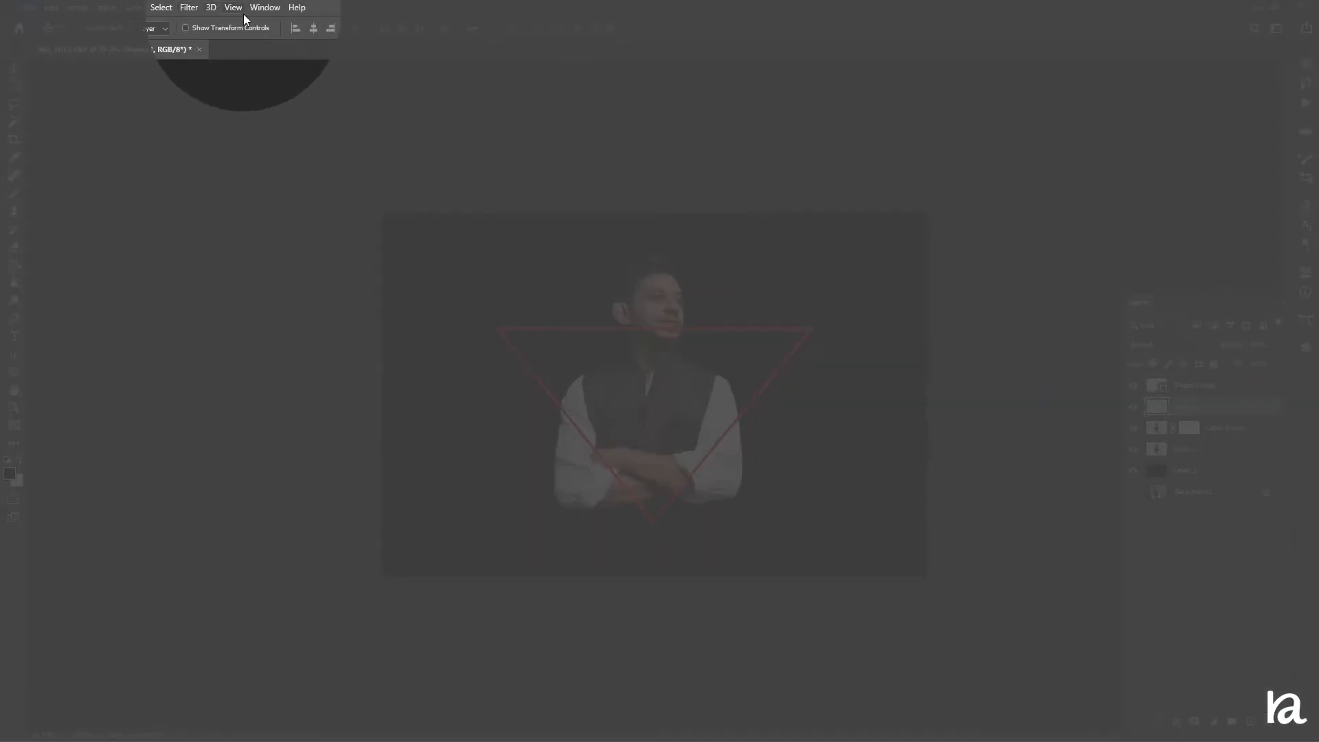
# Apply a Gaussian Blur to the rasterized triangle, lowering the radius below 34.6 pixels
pyautogui.click(189, 7)
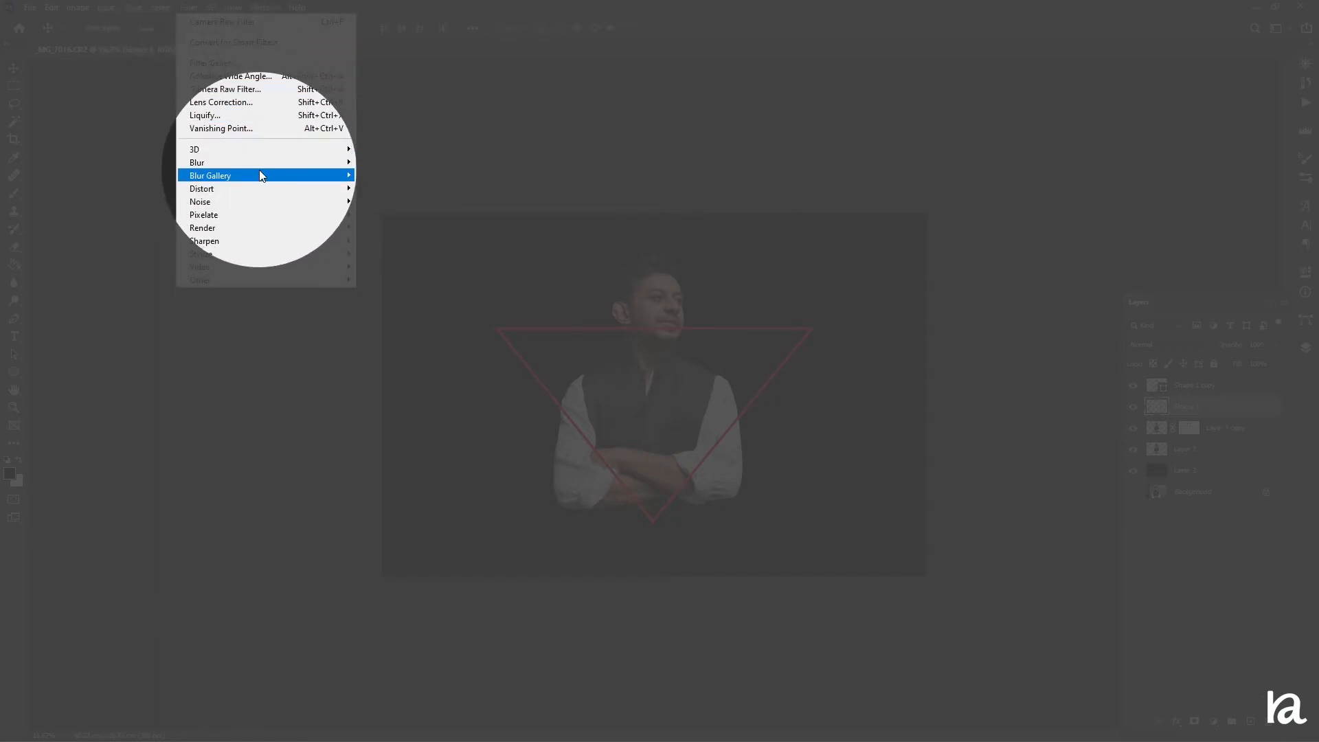
pyautogui.moveTo(261, 163)
pyautogui.click(389, 214)
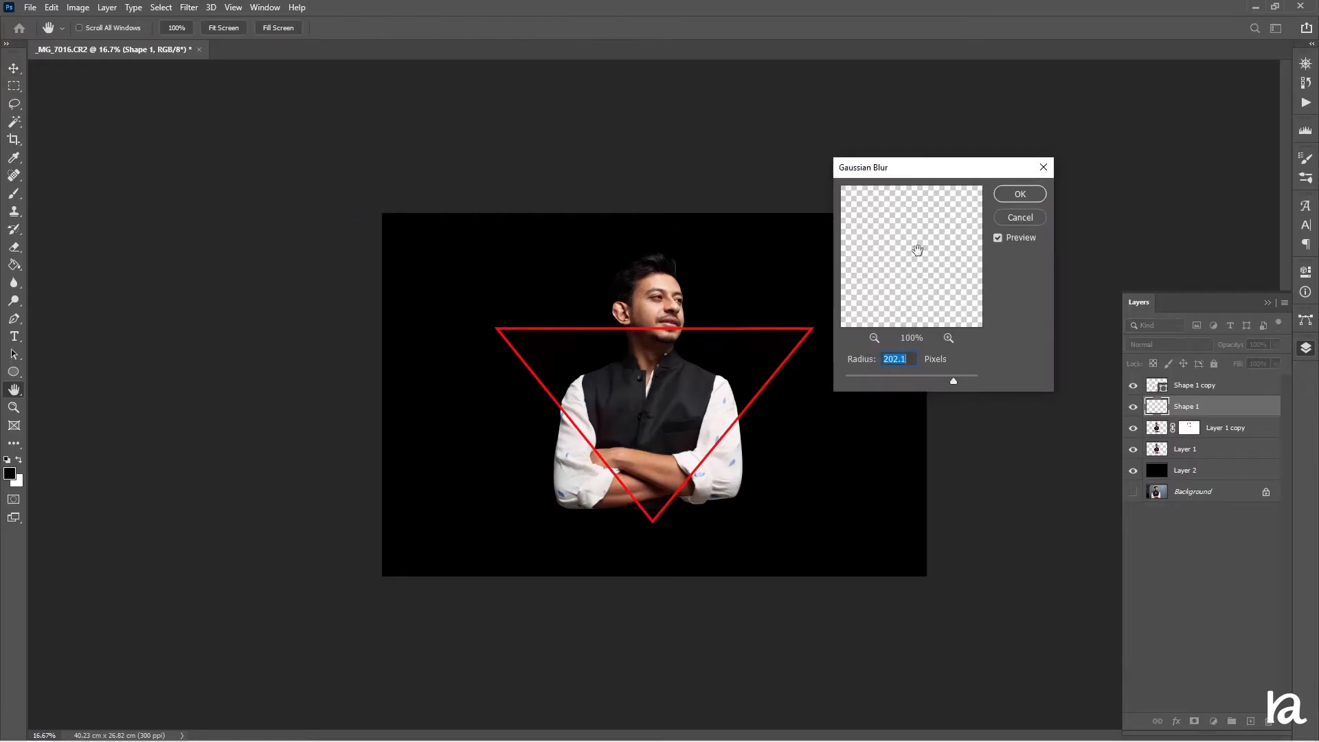
pyautogui.moveTo(944, 383); pyautogui.dragTo(899, 382)
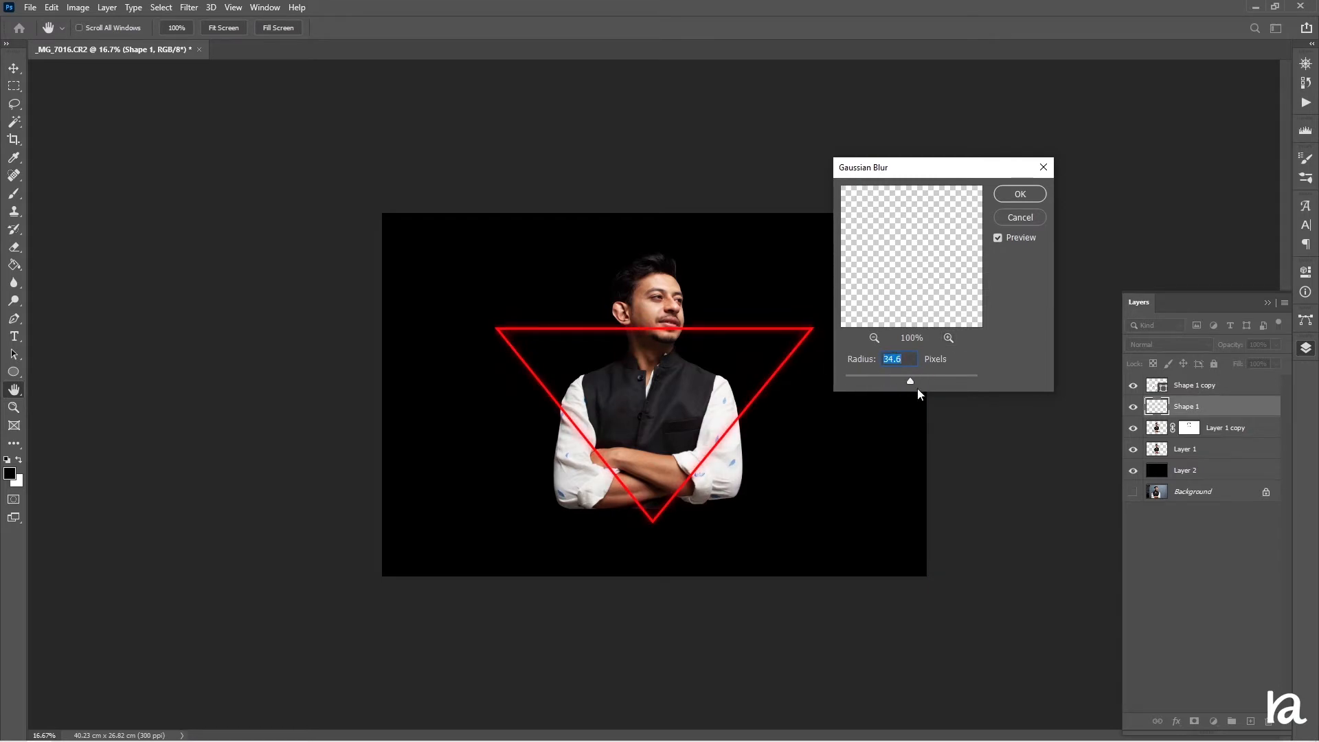
pyautogui.moveTo(910, 380); pyautogui.dragTo(898, 380)
pyautogui.click(1017, 195)
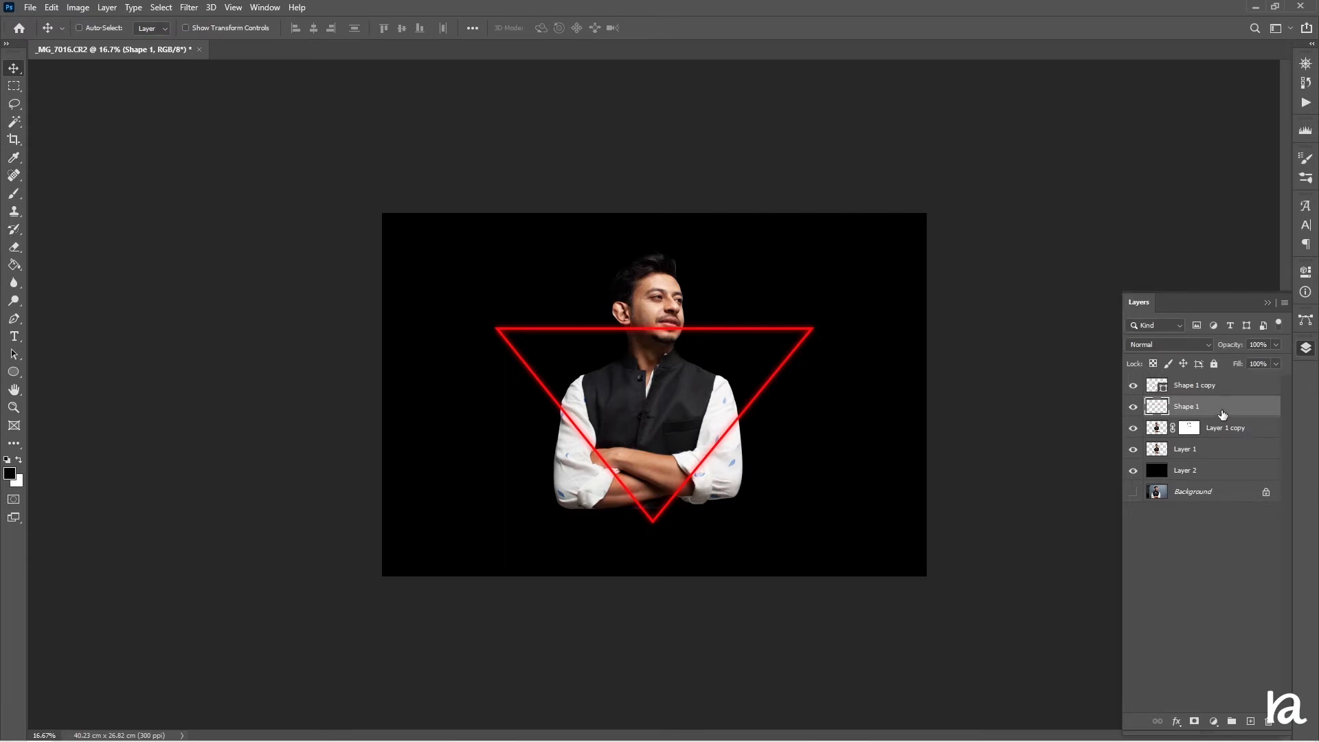
# Duplicate the blurred triangle layer twice and apply a Gaussian Blur of 48.4 pixels to the top copy
pyautogui.hotkey('ctrl', 'j')
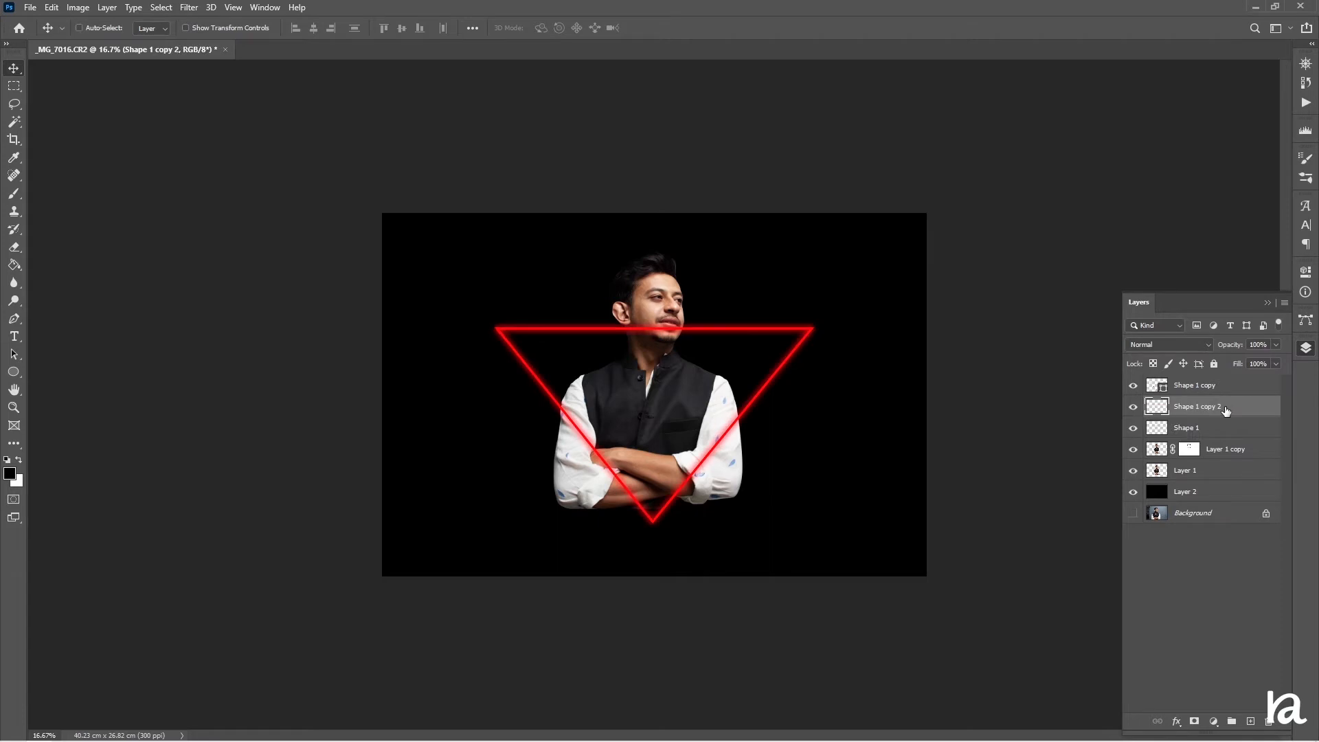
pyautogui.hotkey('ctrl', 'j')
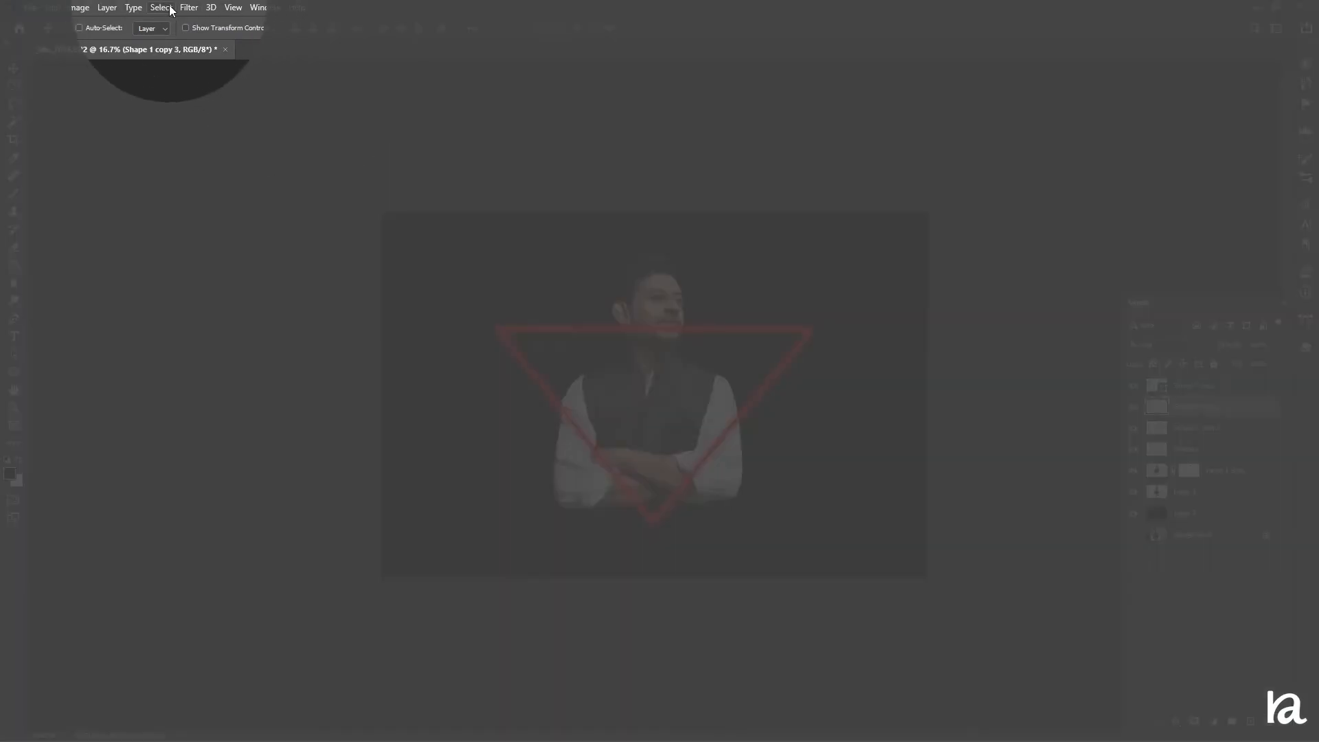
pyautogui.click(189, 7)
pyautogui.moveTo(261, 162)
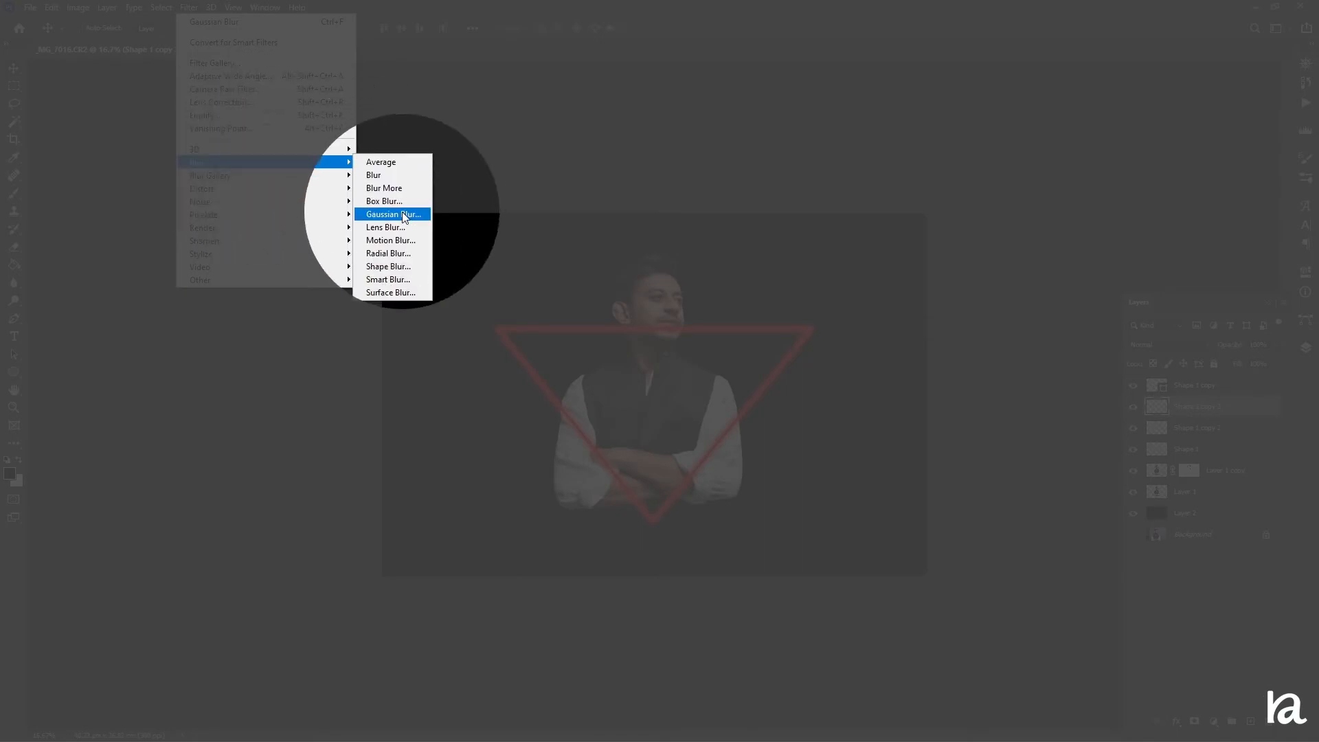
pyautogui.click(393, 214)
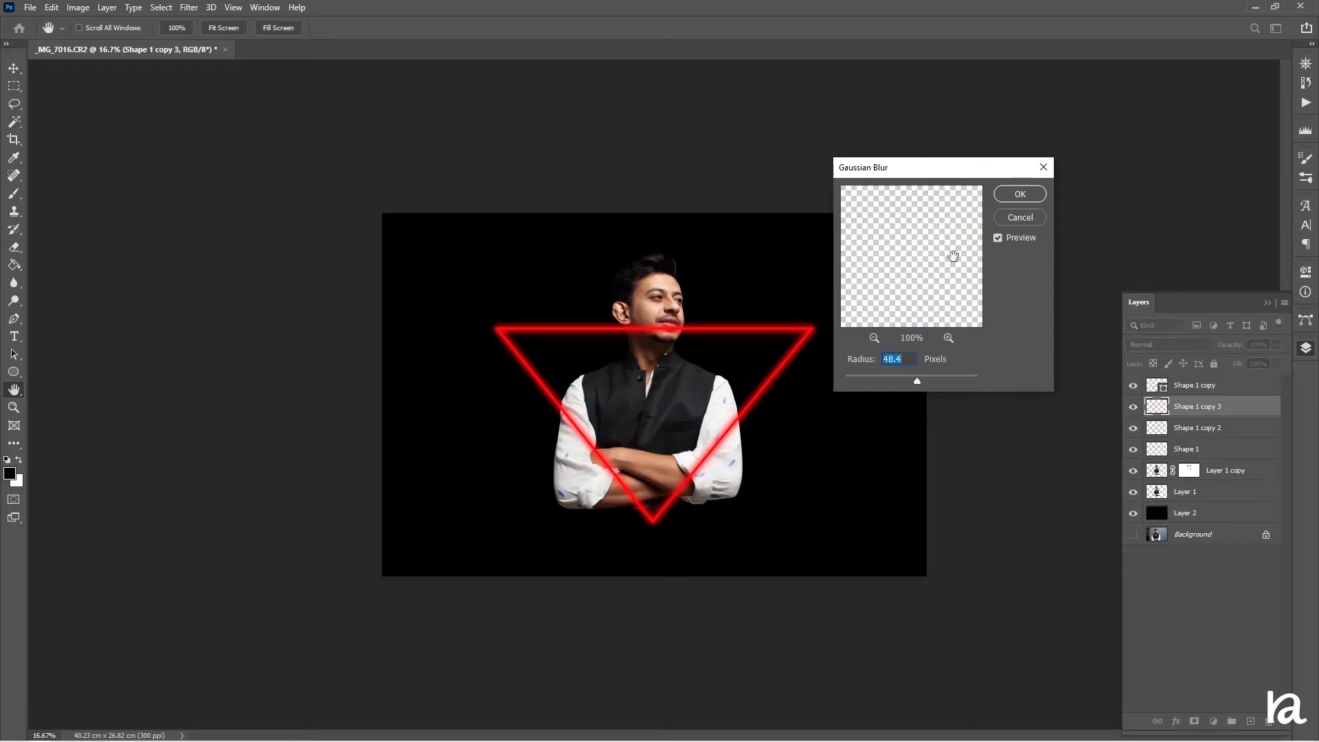
pyautogui.click(1009, 194)
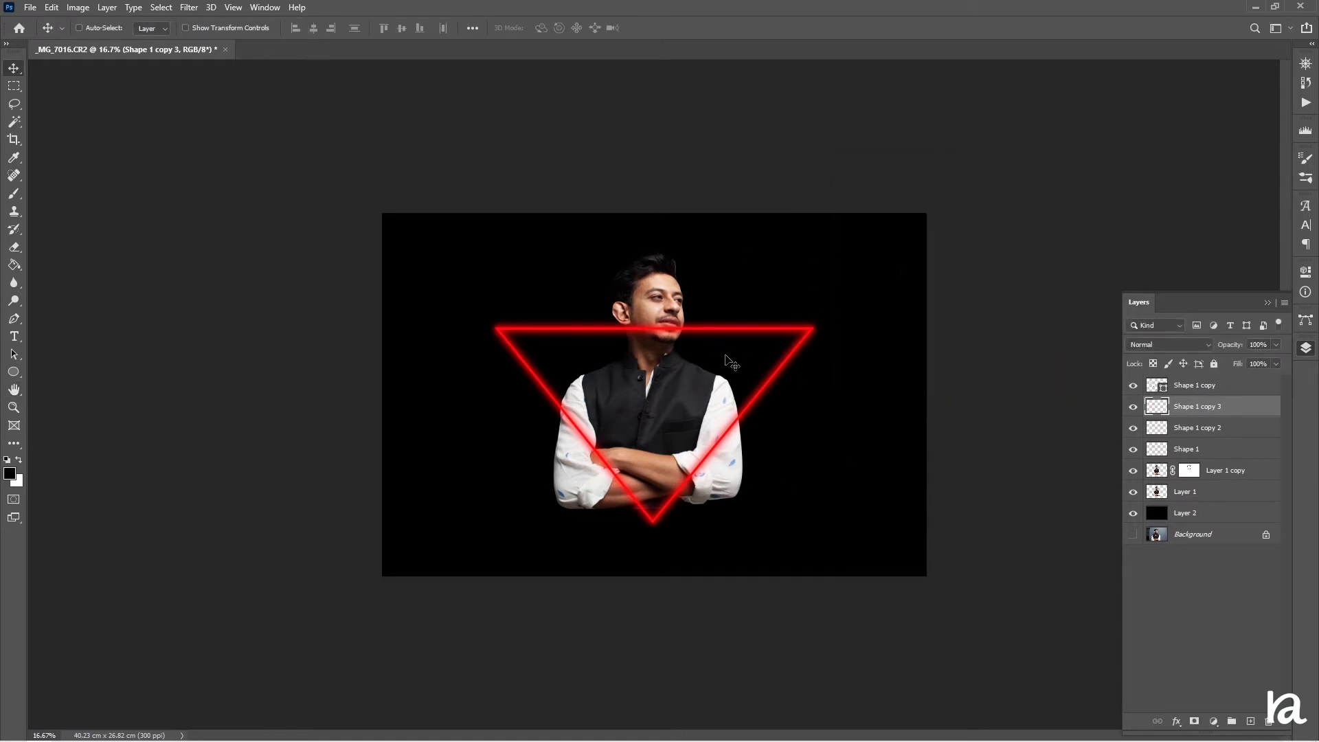
# Group the sharp triangle and the three blurred triangle layers together
pyautogui.hotkey('ctrl', '+')
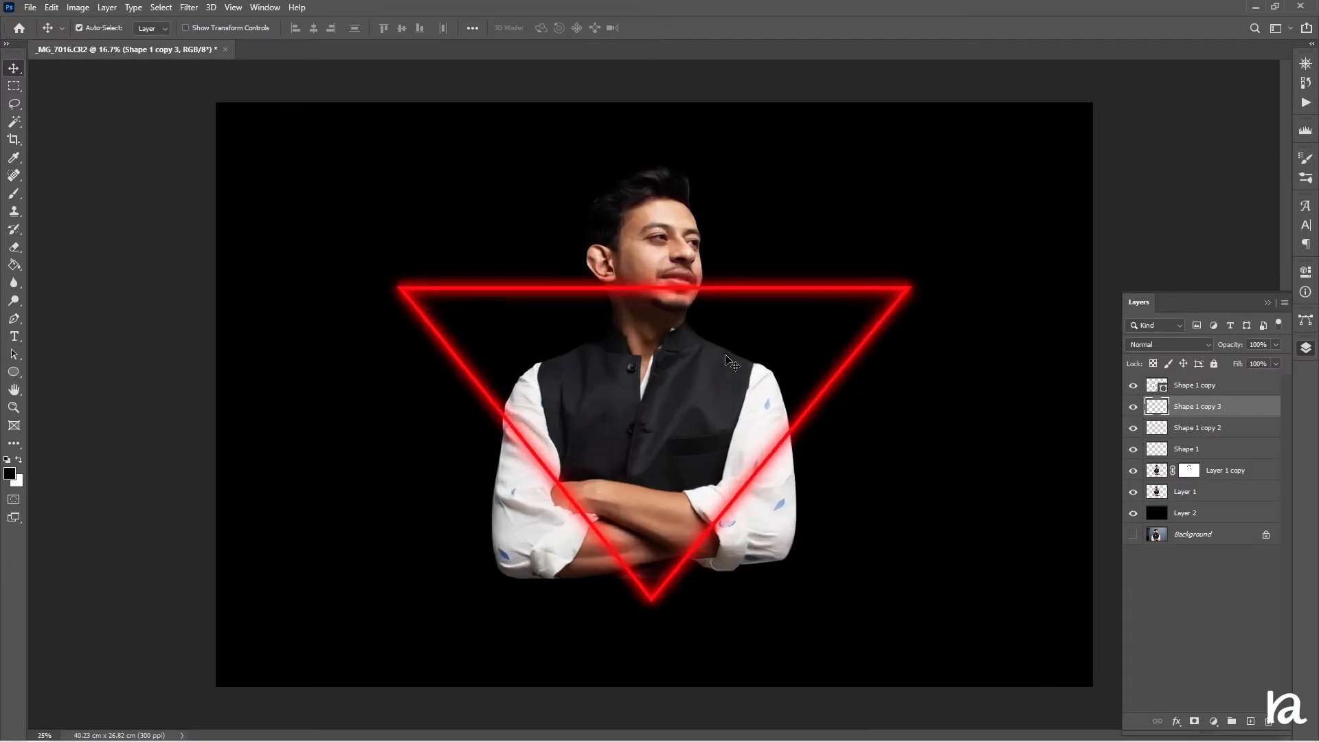
pyautogui.hotkey('ctrl', '+')
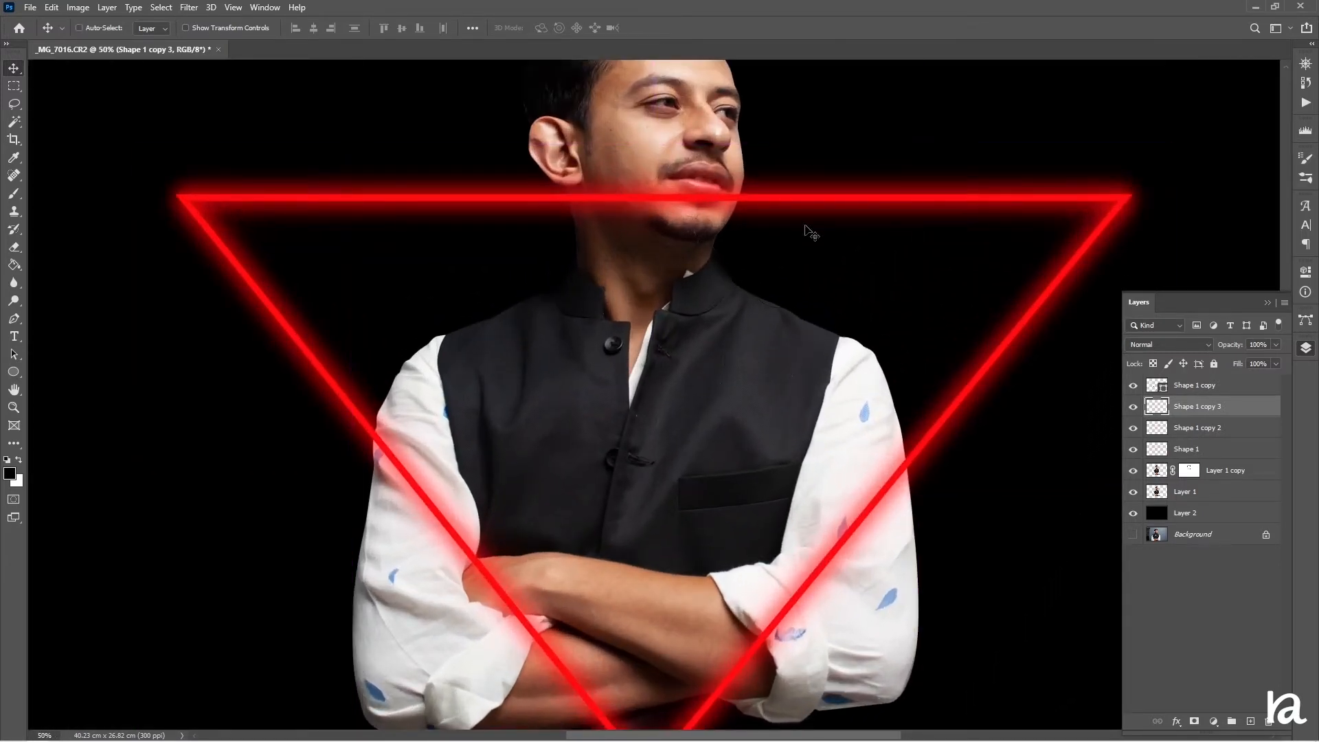
pyautogui.click(1220, 389)
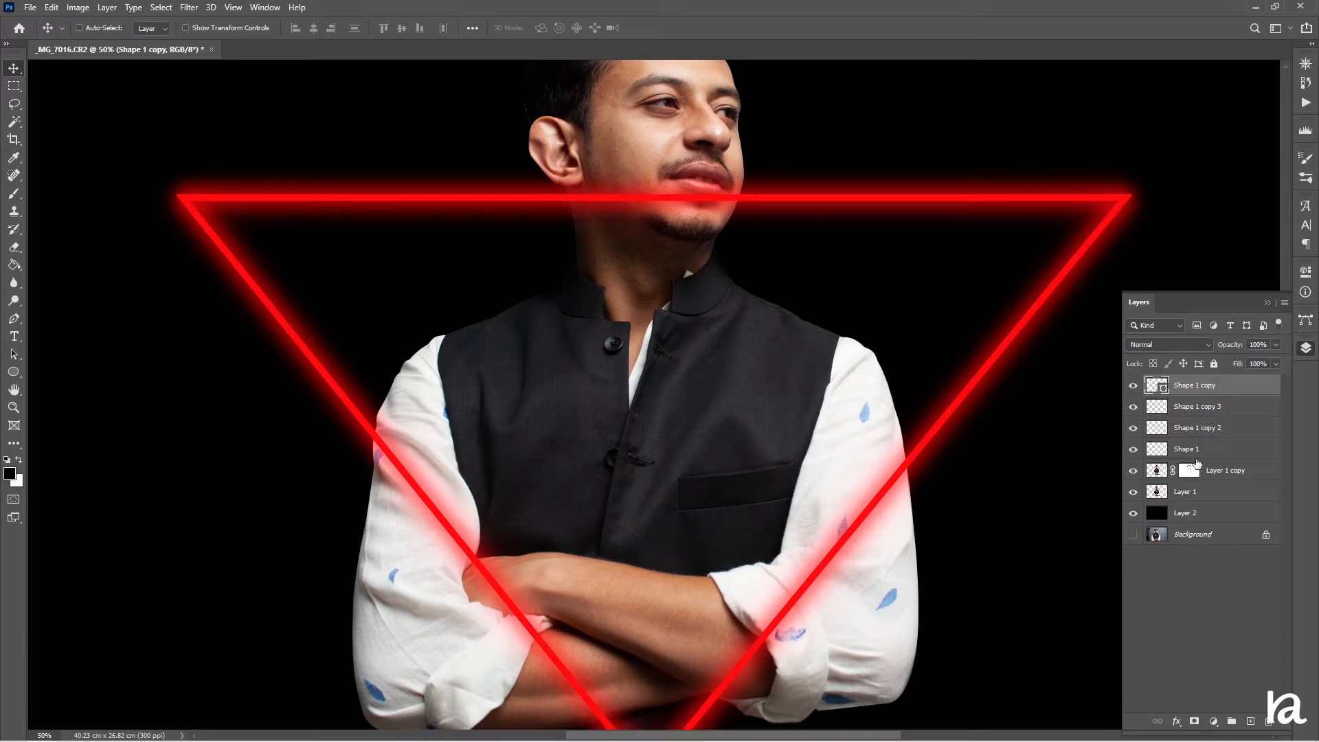
pyautogui.keyDown('shift'); pyautogui.click(1205, 452); pyautogui.keyUp('shift')
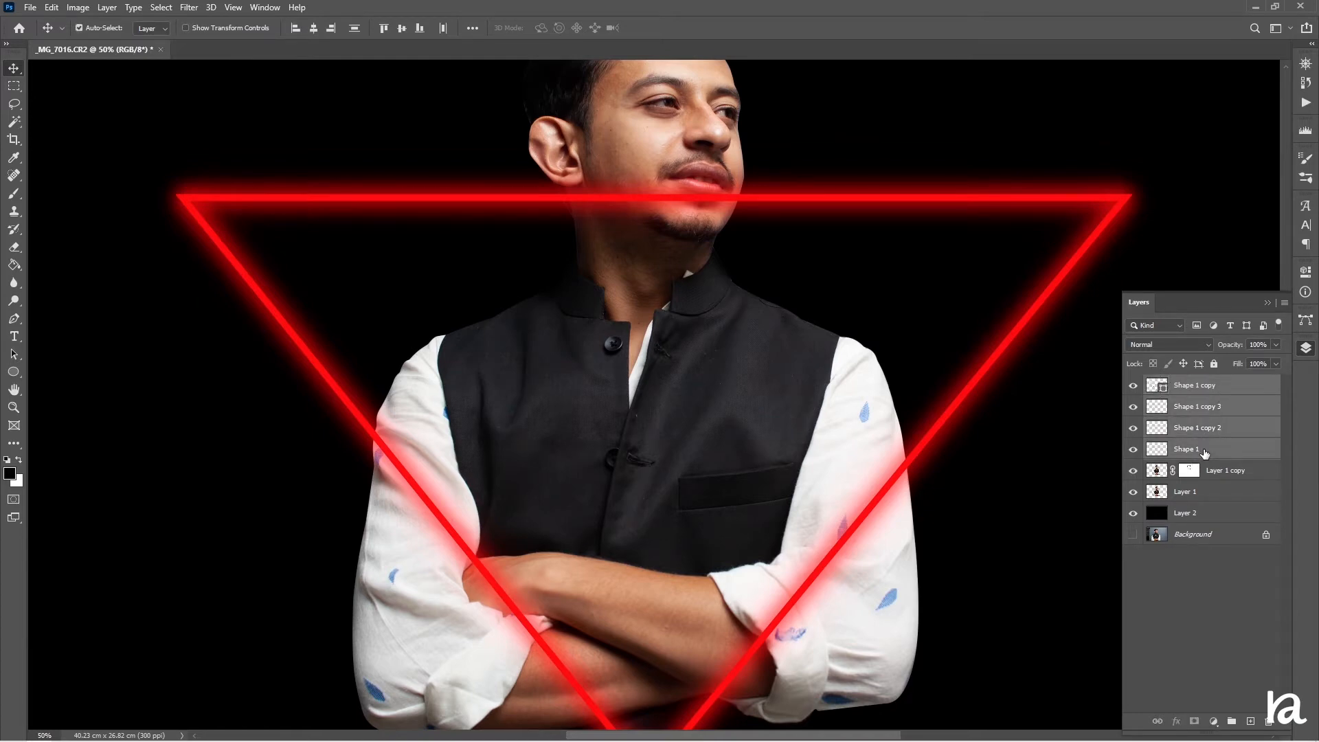
pyautogui.hotkey('ctrl', 'g')
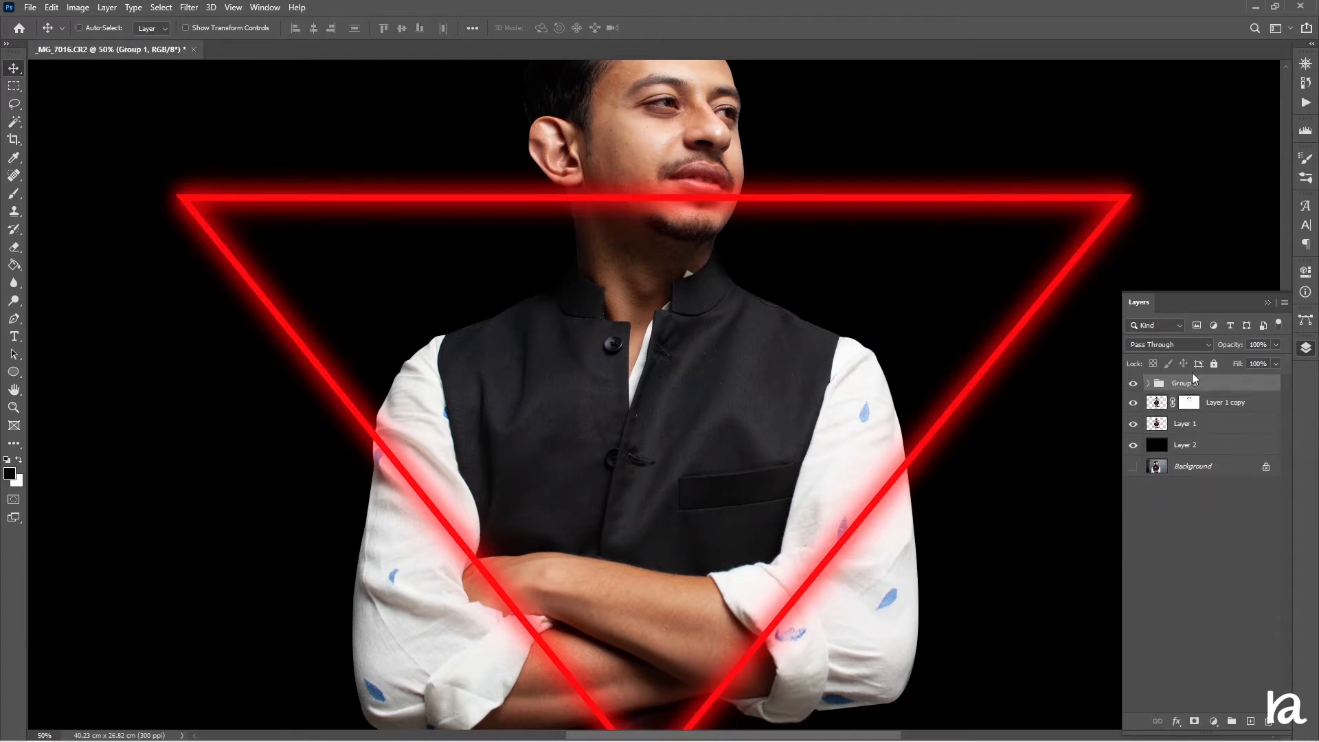
# Add a layer mask to the triangle group and paint away the glowing line over the subject's chin
pyautogui.click(1193, 722)
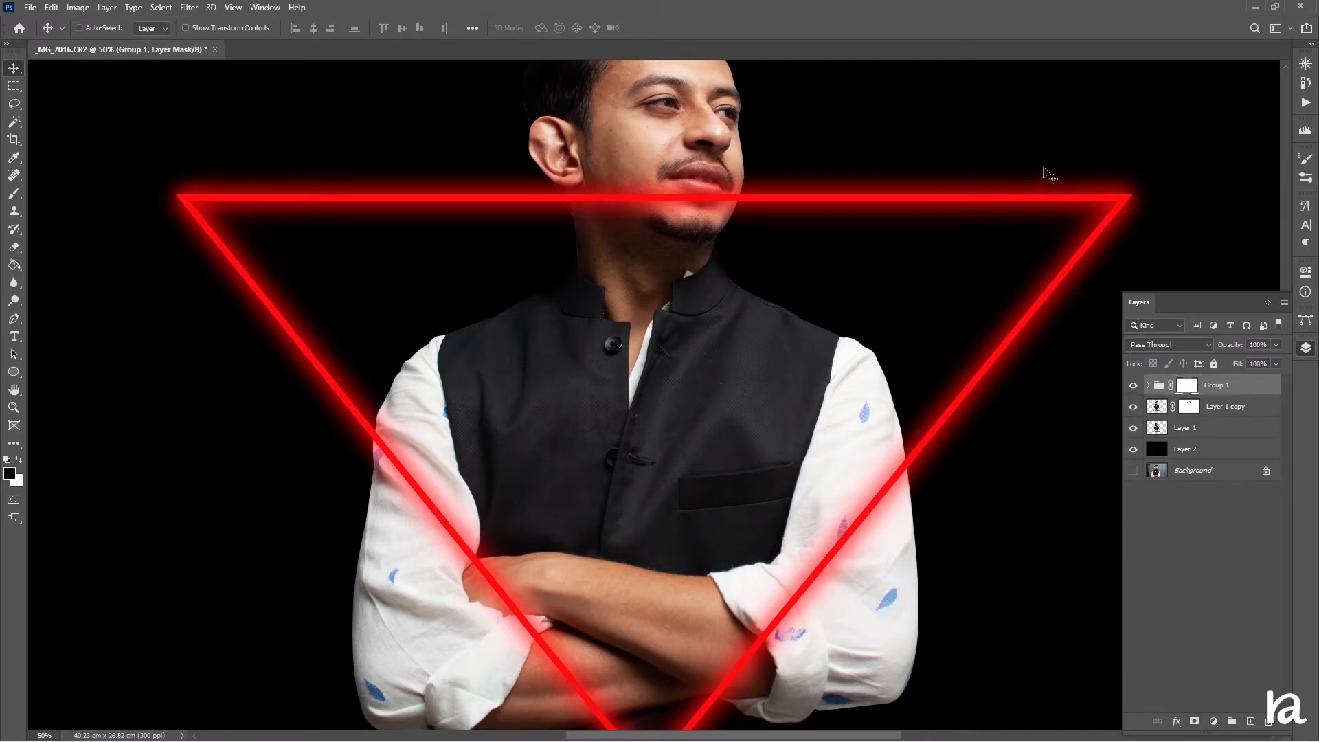
pyautogui.click(14, 194)
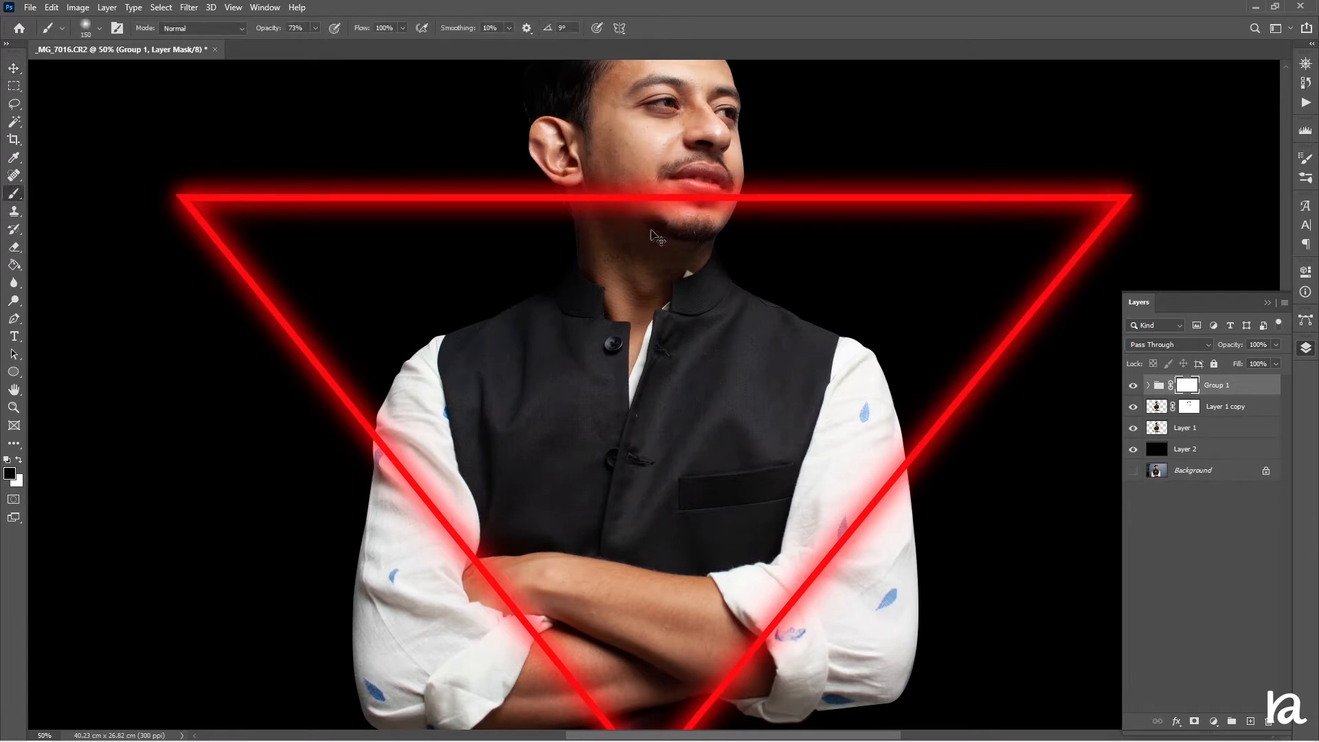
pyautogui.hotkey('ctrl', '+')
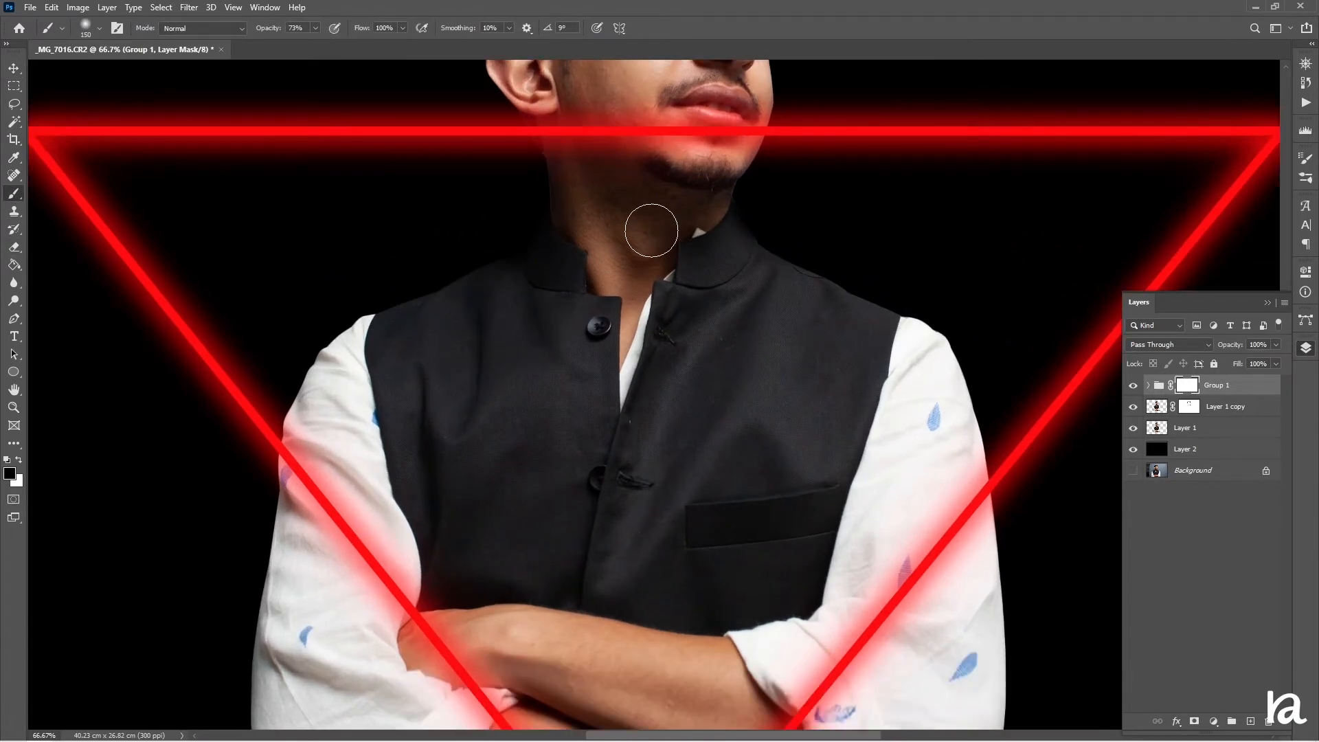
pyautogui.hotkey('ctrl', '+')
pyautogui.scroll(5, 652, 228)
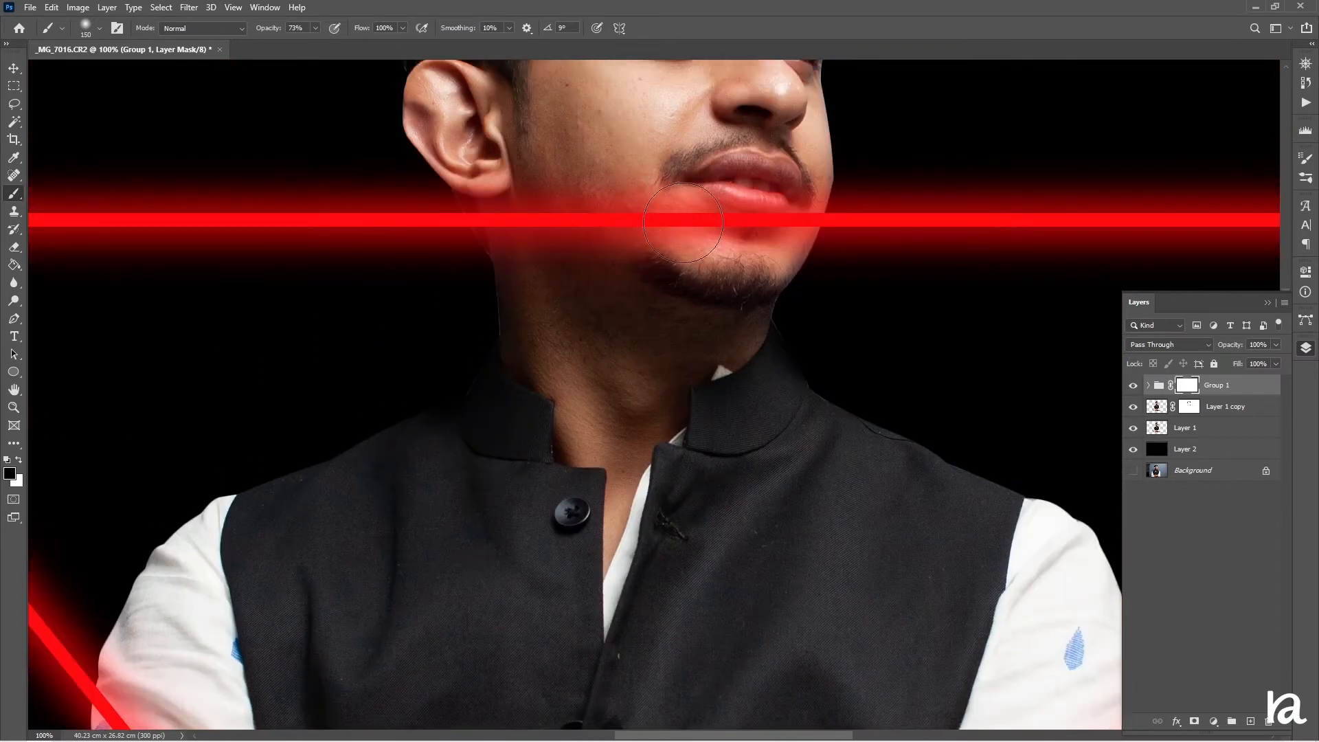
pyautogui.moveTo(684, 223)
pyautogui.mouseDown()
pyautogui.moveTo(686, 292)
pyautogui.moveTo(656, 211)
pyautogui.moveTo(620, 230)
pyautogui.moveTo(609, 207)
pyautogui.moveTo(630, 290)
pyautogui.mouseUp()
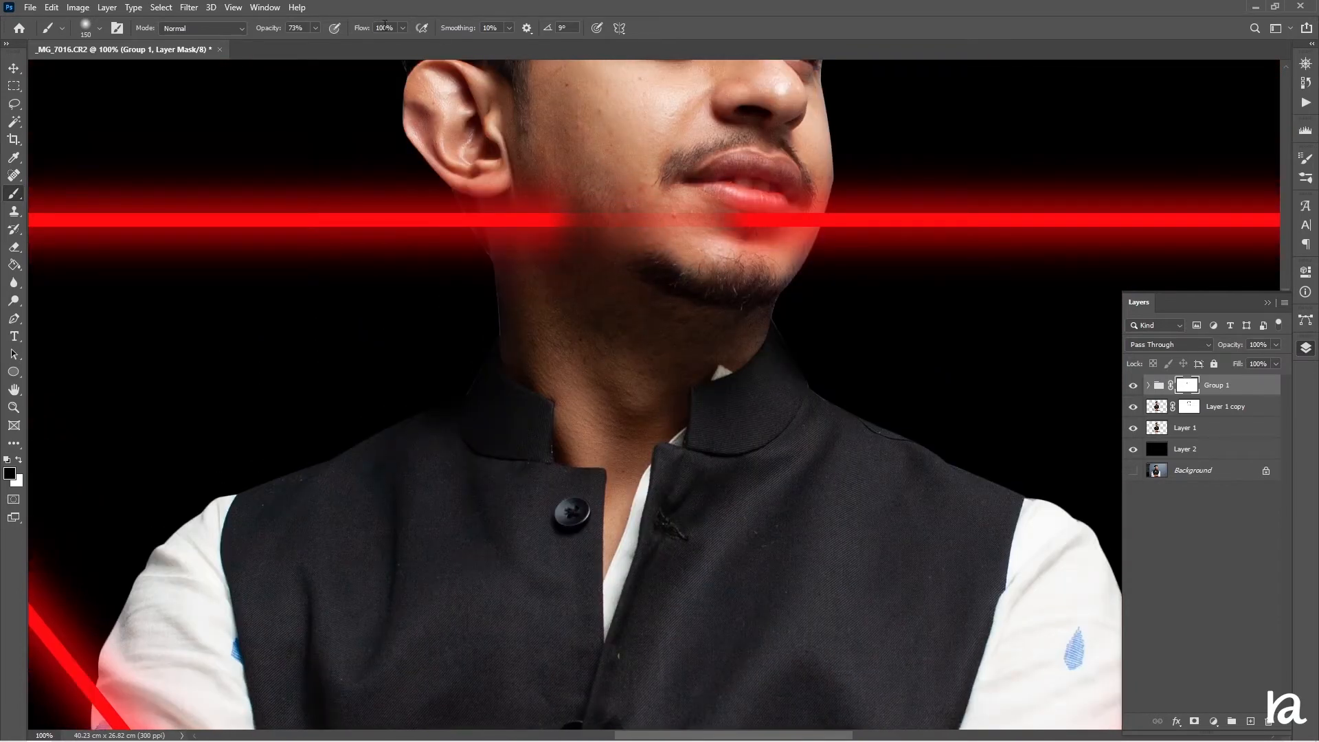
# Set brush opacity to 100% and, with a smaller brush, mask the triangle's top edge where it crosses the face and neck
pyautogui.moveTo(269, 35); pyautogui.dragTo(459, 30)
pyautogui.moveTo(643, 251)
pyautogui.mouseDown()
pyautogui.moveTo(636, 166)
pyautogui.moveTo(603, 271)
pyautogui.moveTo(558, 293)
pyautogui.moveTo(531, 230)
pyautogui.mouseUp()
pyautogui.moveTo(729, 216)
pyautogui.mouseDown()
pyautogui.moveTo(728, 174)
pyautogui.moveTo(744, 168)
pyautogui.moveTo(772, 243)
pyautogui.moveTo(769, 207)
pyautogui.mouseUp()
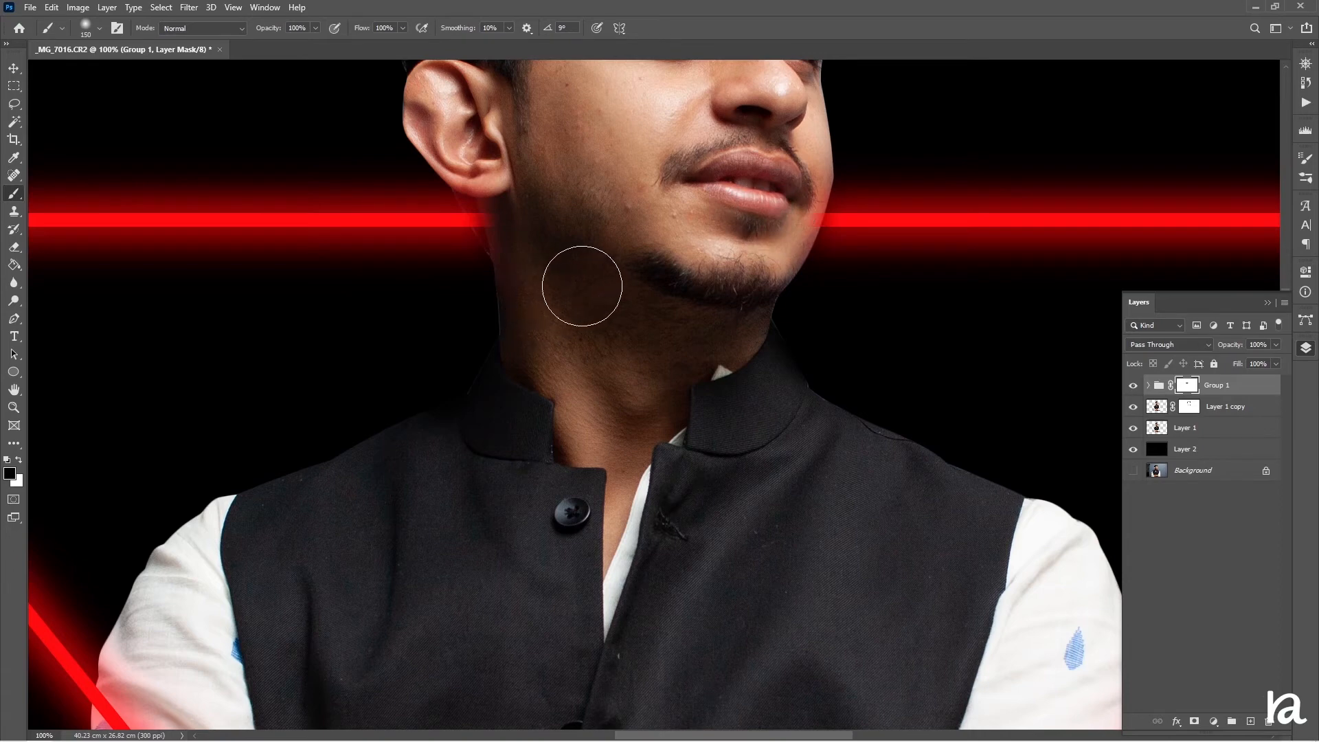
pyautogui.press('[')
pyautogui.press('[')
pyautogui.press('[')
pyautogui.press('[')
pyautogui.press('[')
pyautogui.press('[')
pyautogui.moveTo(803, 208); pyautogui.dragTo(809, 173)
pyautogui.moveTo(506, 212)
pyautogui.mouseDown()
pyautogui.moveTo(509, 239)
pyautogui.moveTo(474, 204)
pyautogui.moveTo(500, 232)
pyautogui.moveTo(479, 186)
pyautogui.moveTo(490, 193)
pyautogui.mouseUp()
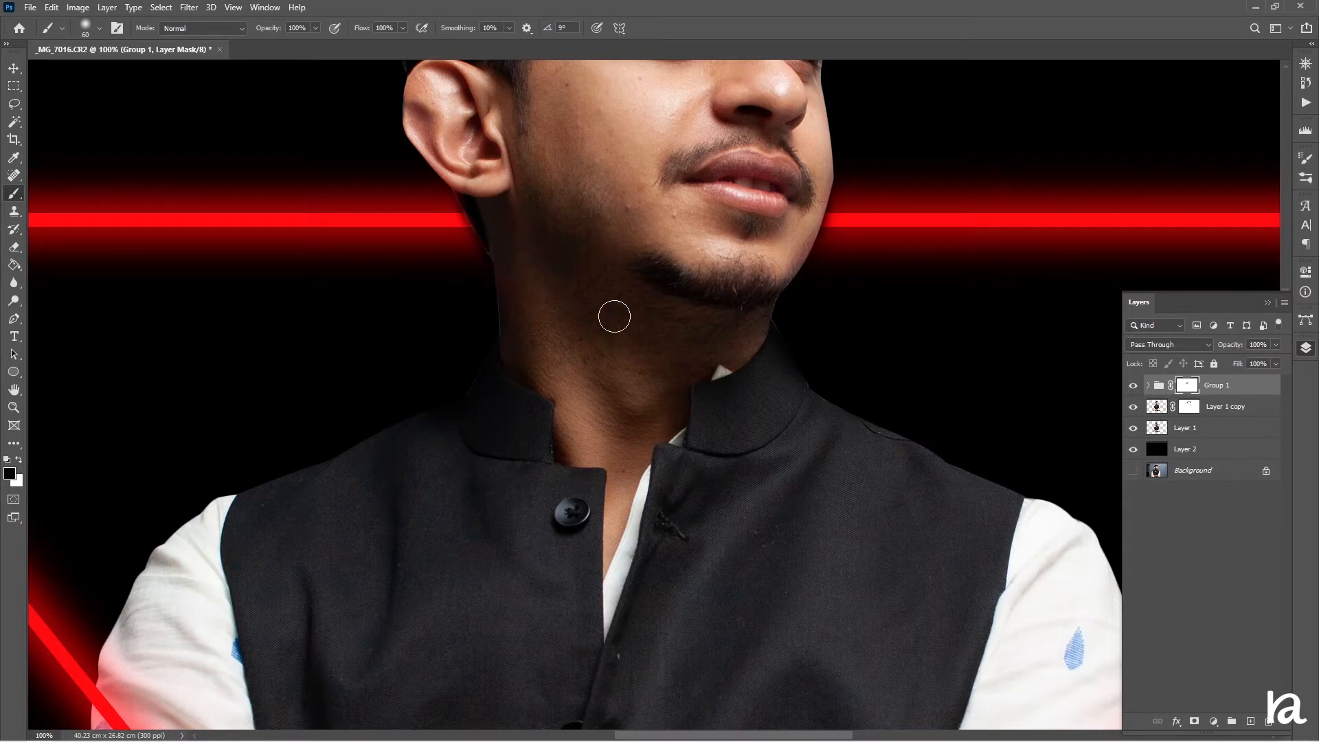
# Group the two subject cutout layers together into a new group
pyautogui.scroll(3, 619, 310)
pyautogui.hotkey('ctrl', '-')
pyautogui.hotkey('ctrl', '-')
pyautogui.hotkey('ctrl', '-')
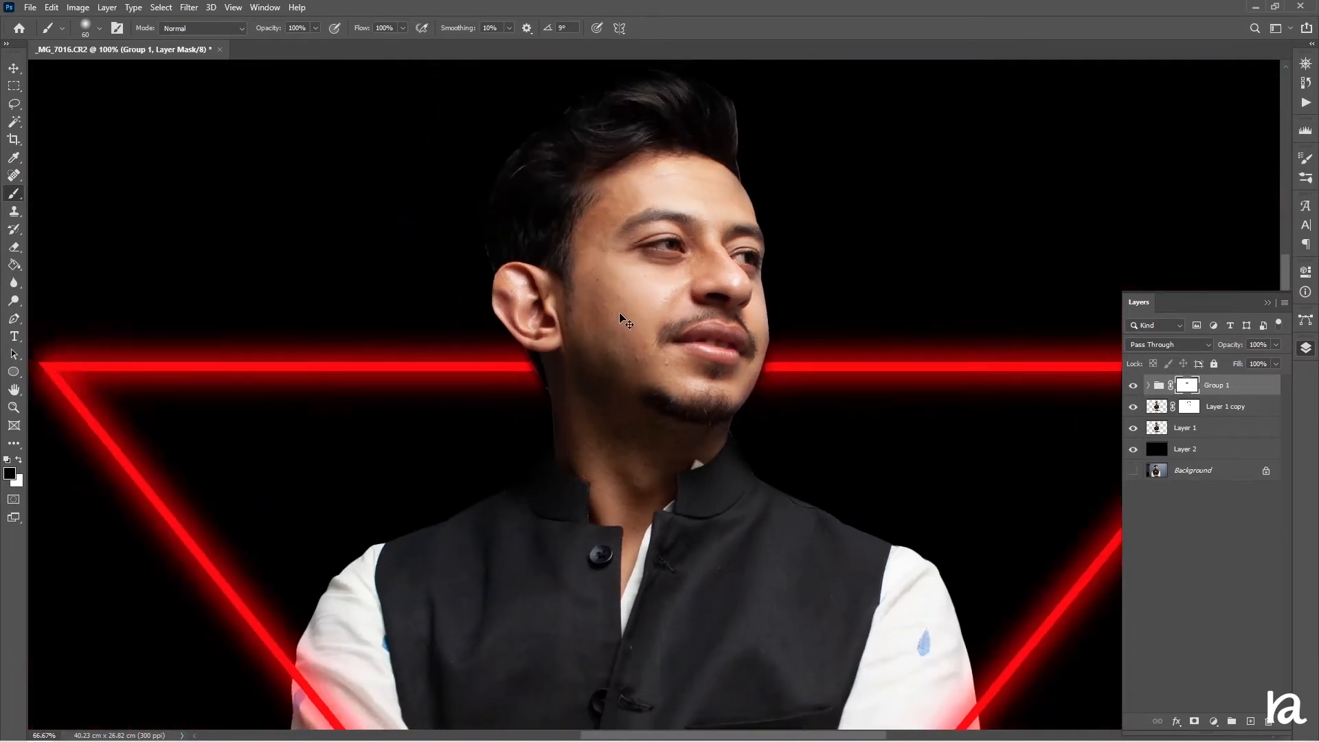
pyautogui.scroll(-1, 610, 305)
pyautogui.scroll(-5, 609, 305)
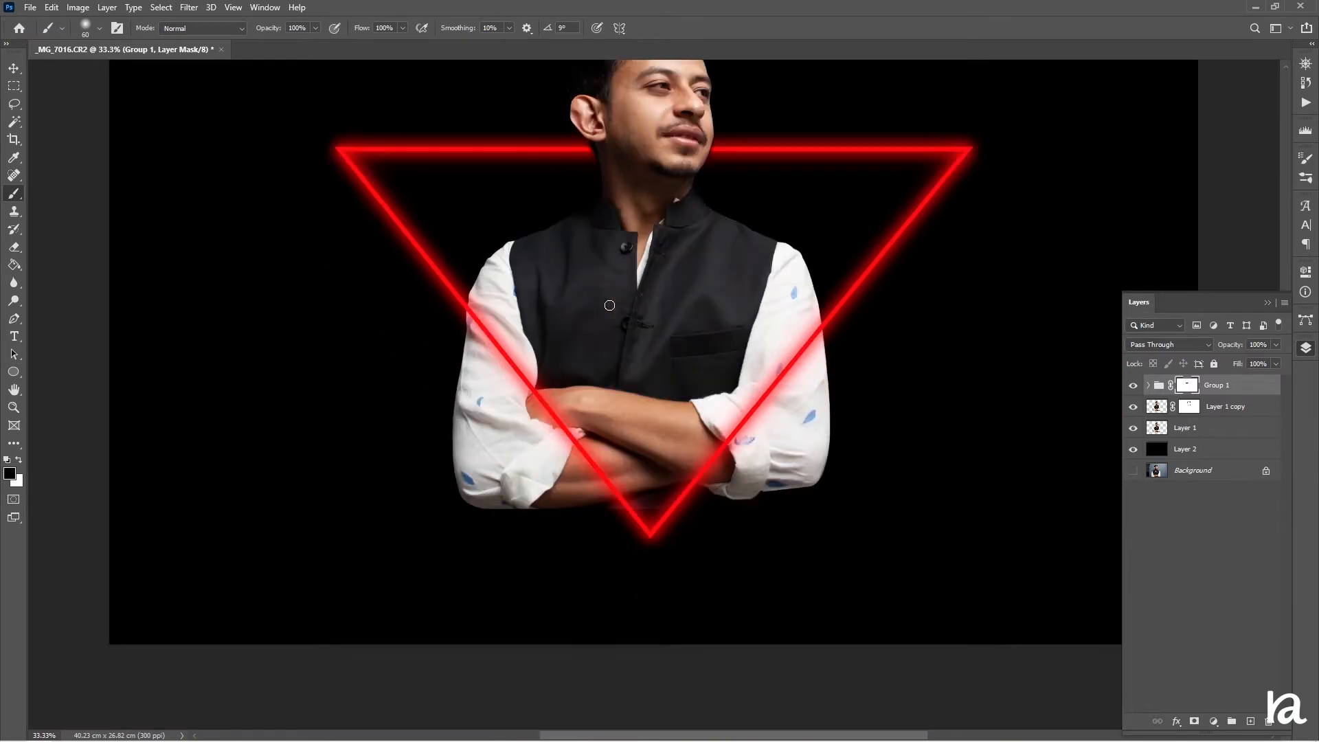
pyautogui.scroll(2, 610, 306)
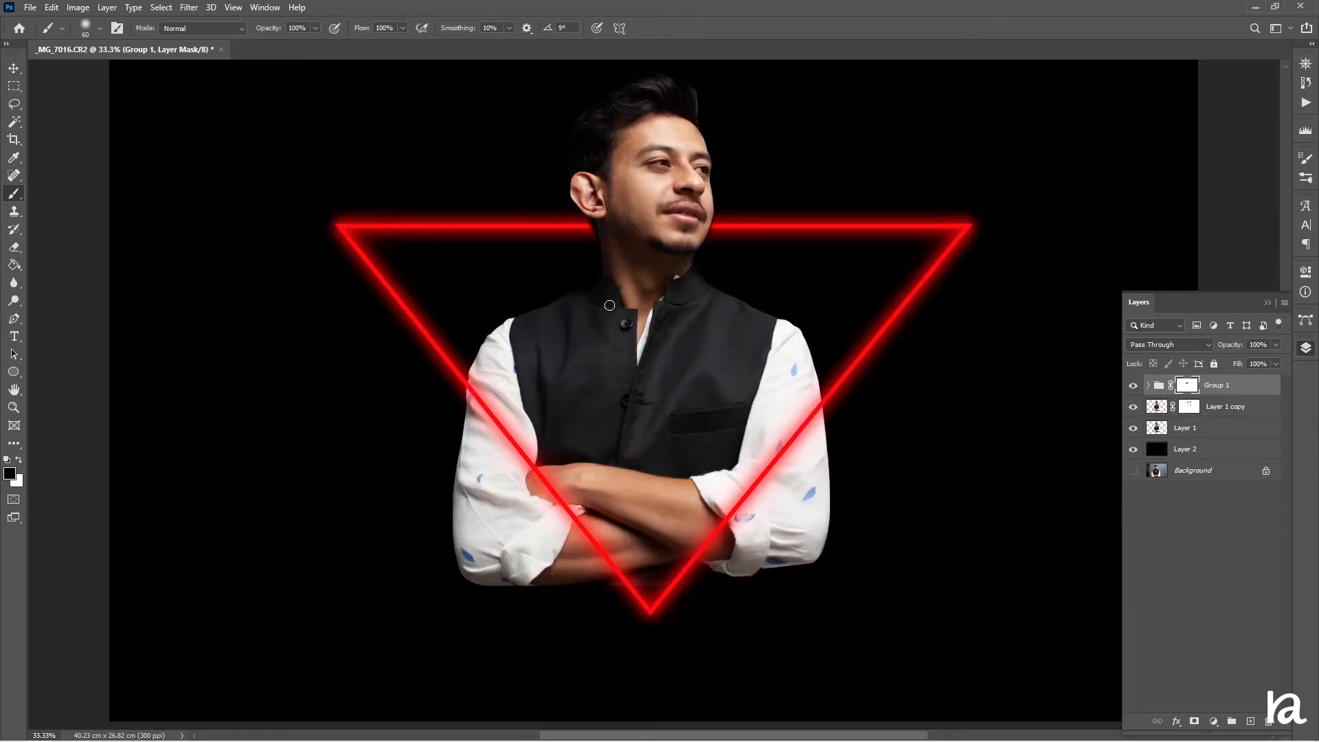
pyautogui.click(1261, 411)
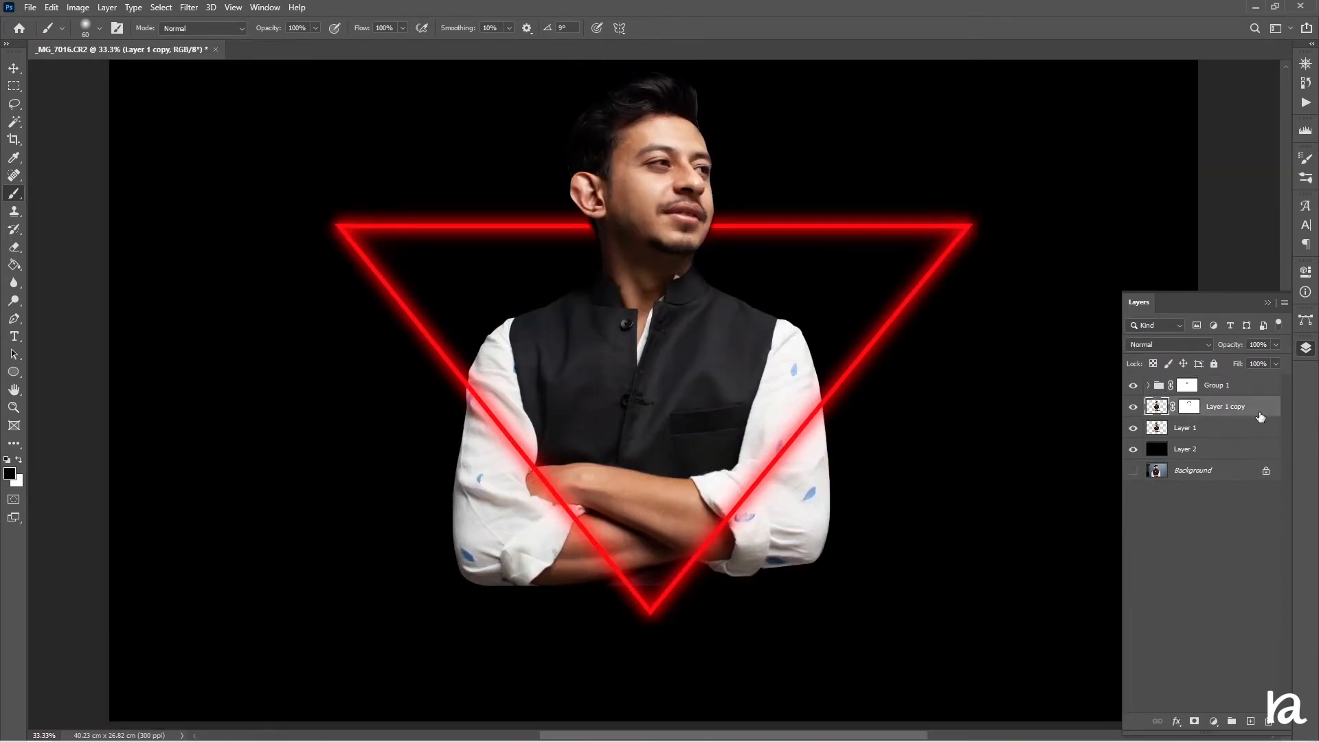
pyautogui.keyDown('shift'); pyautogui.click(1252, 428); pyautogui.keyUp('shift')
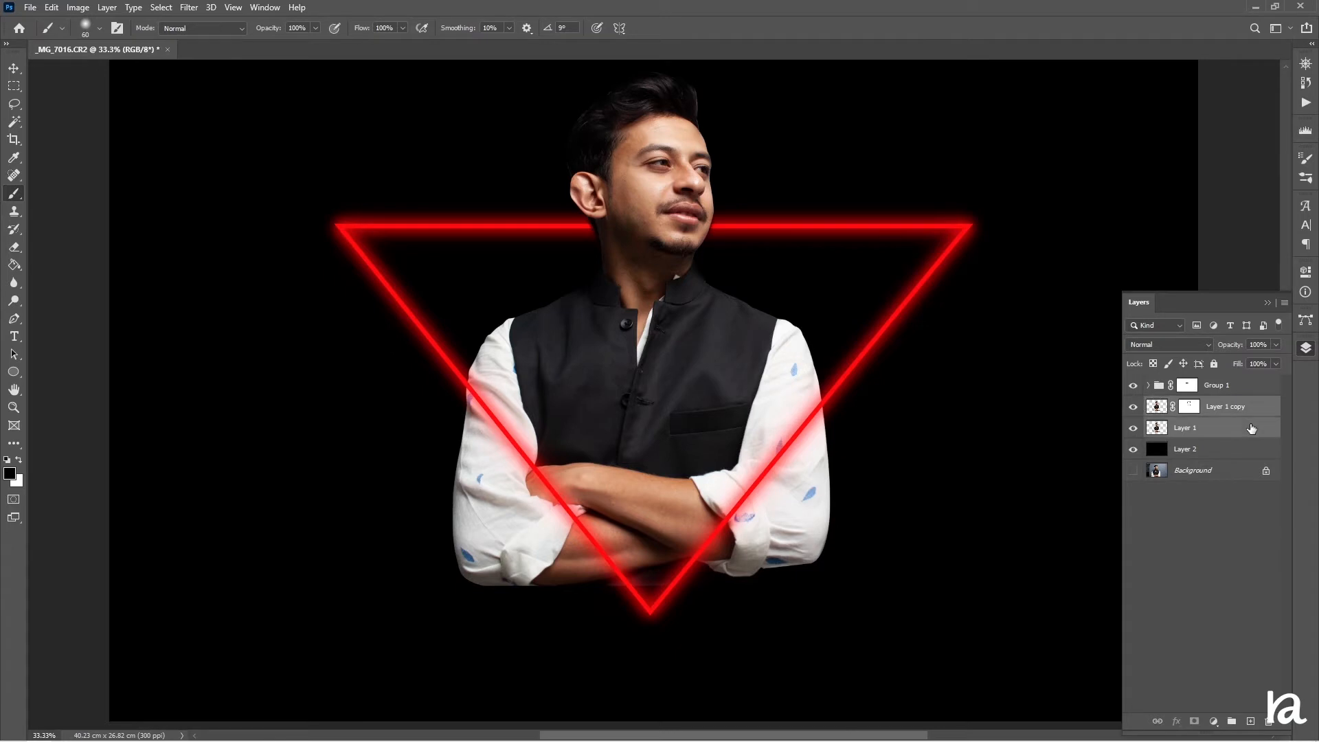
pyautogui.hotkey('ctrl', 'g')
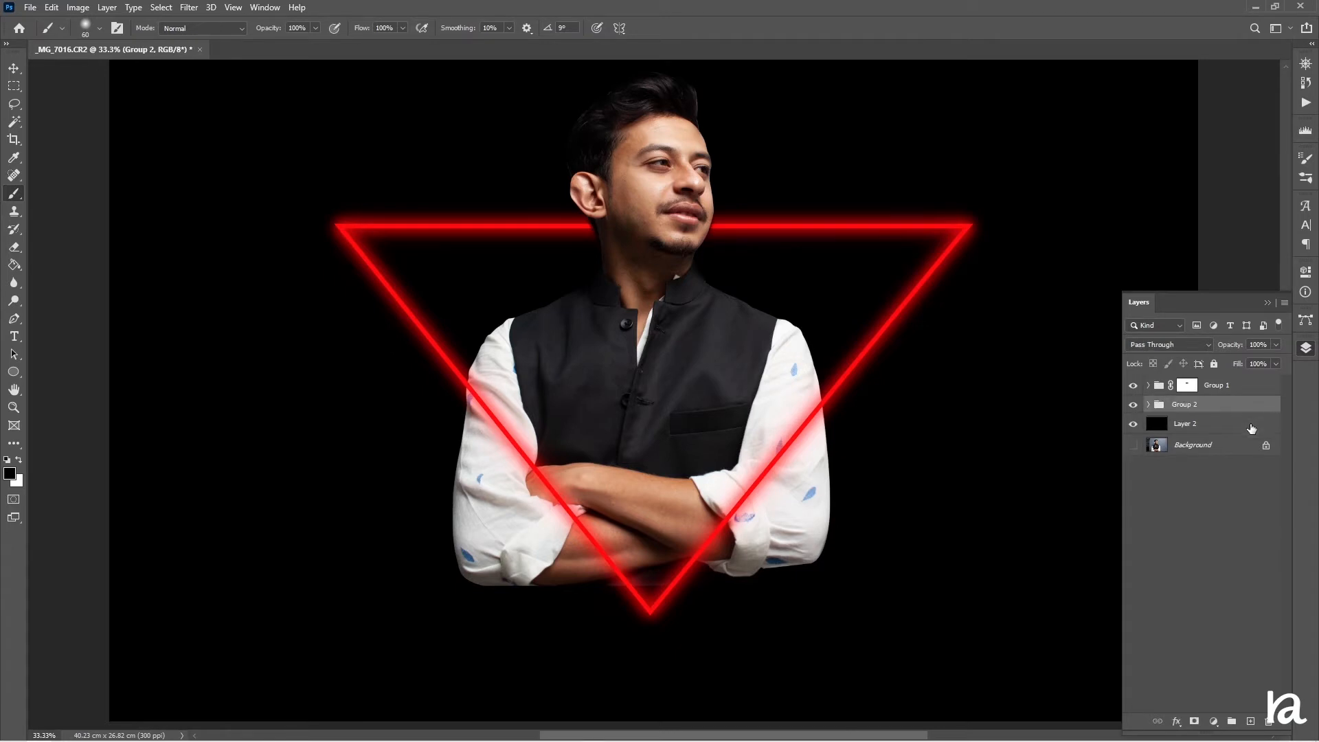
# Add a layer mask to the subject group and try masking the right forearm with a large brush, undoing the stroke
pyautogui.click(1195, 720)
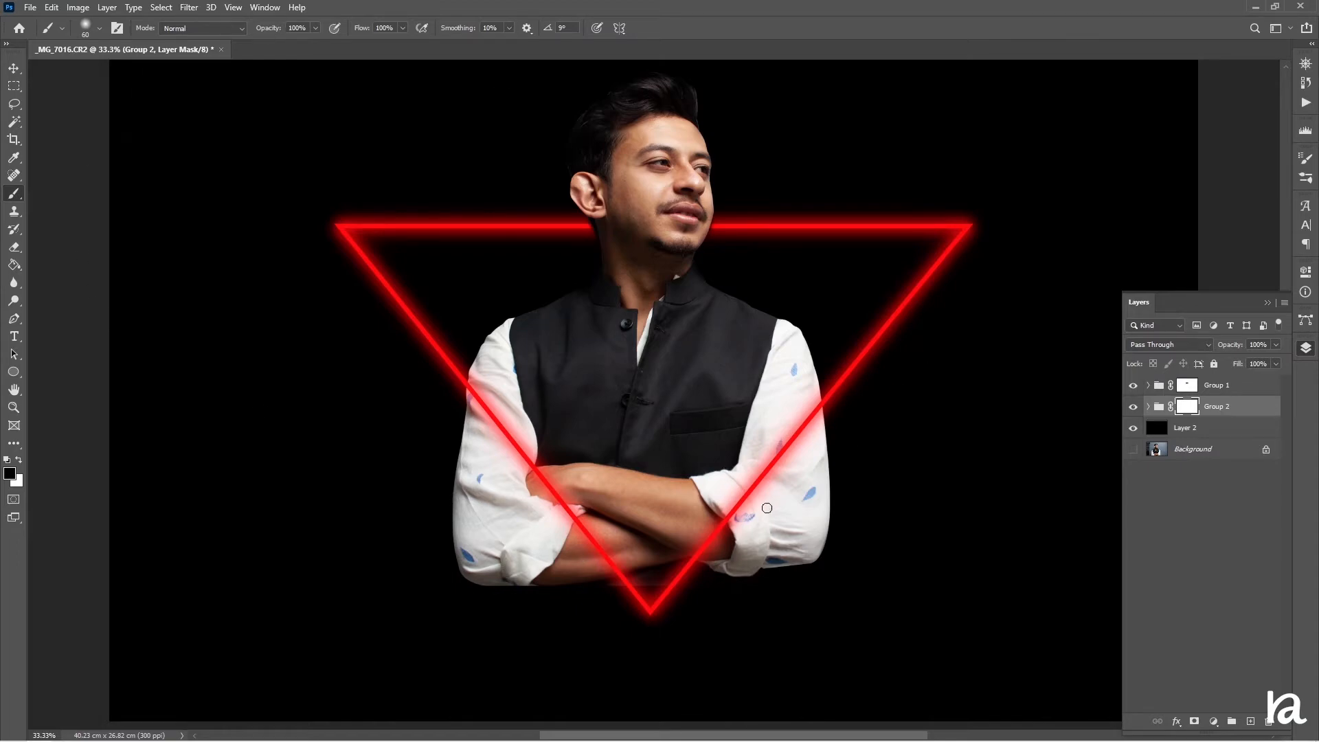
pyautogui.hotkey('ctrl', '+')
pyautogui.hotkey('ctrl', '+')
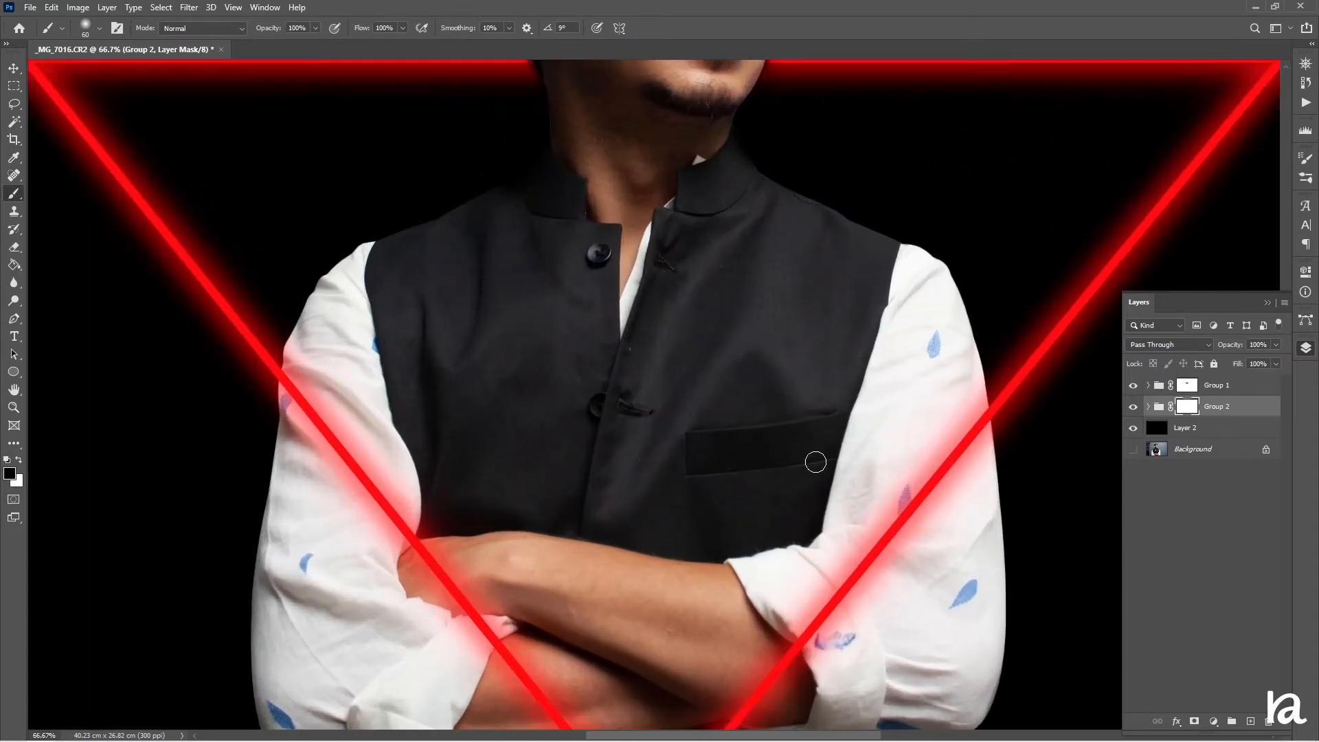
pyautogui.moveTo(808, 493); pyautogui.dragTo(575, 295)
pyautogui.press(']')
pyautogui.press(']')
pyautogui.press(']')
pyautogui.press(']')
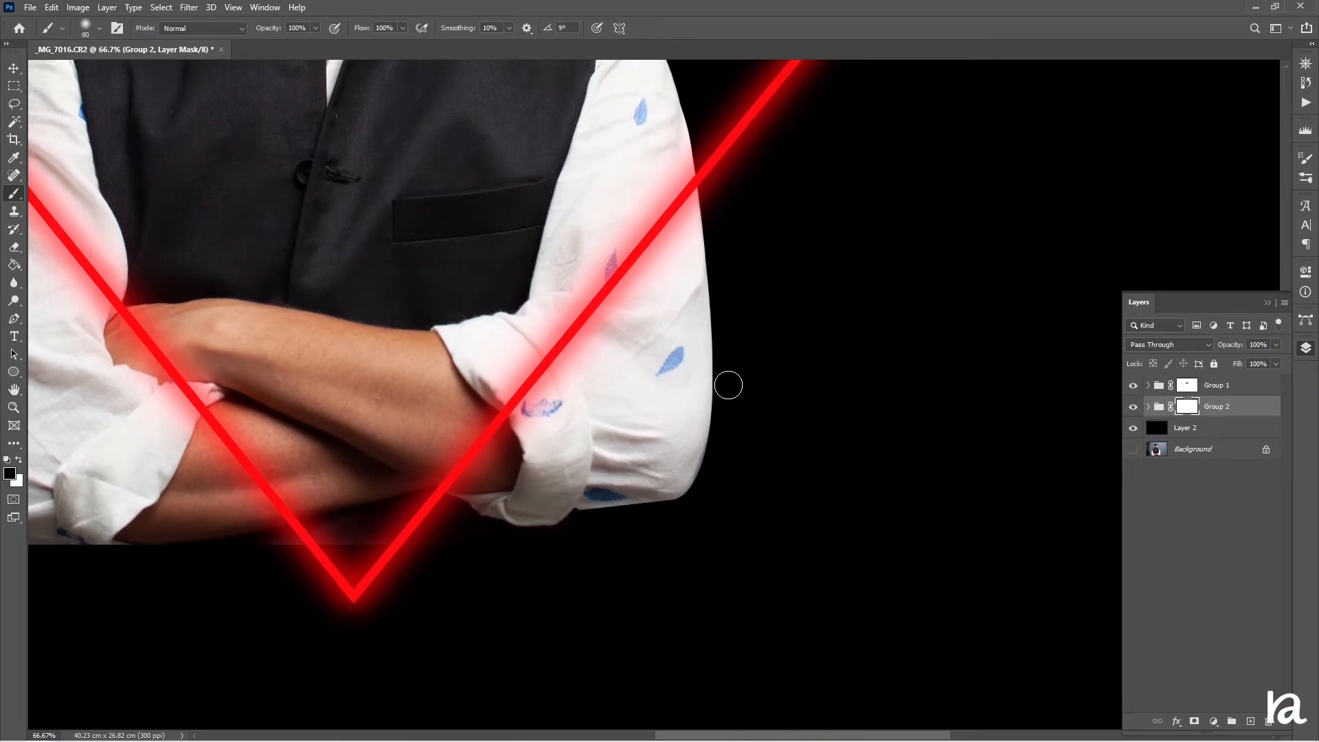
pyautogui.press(']')
pyautogui.press(']')
pyautogui.press(']')
pyautogui.press(']')
pyautogui.press(']')
pyautogui.press(']')
pyautogui.press(']')
pyautogui.press(']')
pyautogui.press(']')
pyautogui.moveTo(625, 502)
pyautogui.mouseDown()
pyautogui.moveTo(578, 550)
pyautogui.moveTo(753, 352)
pyautogui.moveTo(748, 389)
pyautogui.moveTo(577, 587)
pyautogui.moveTo(696, 398)
pyautogui.moveTo(559, 562)
pyautogui.moveTo(650, 587)
pyautogui.mouseUp()
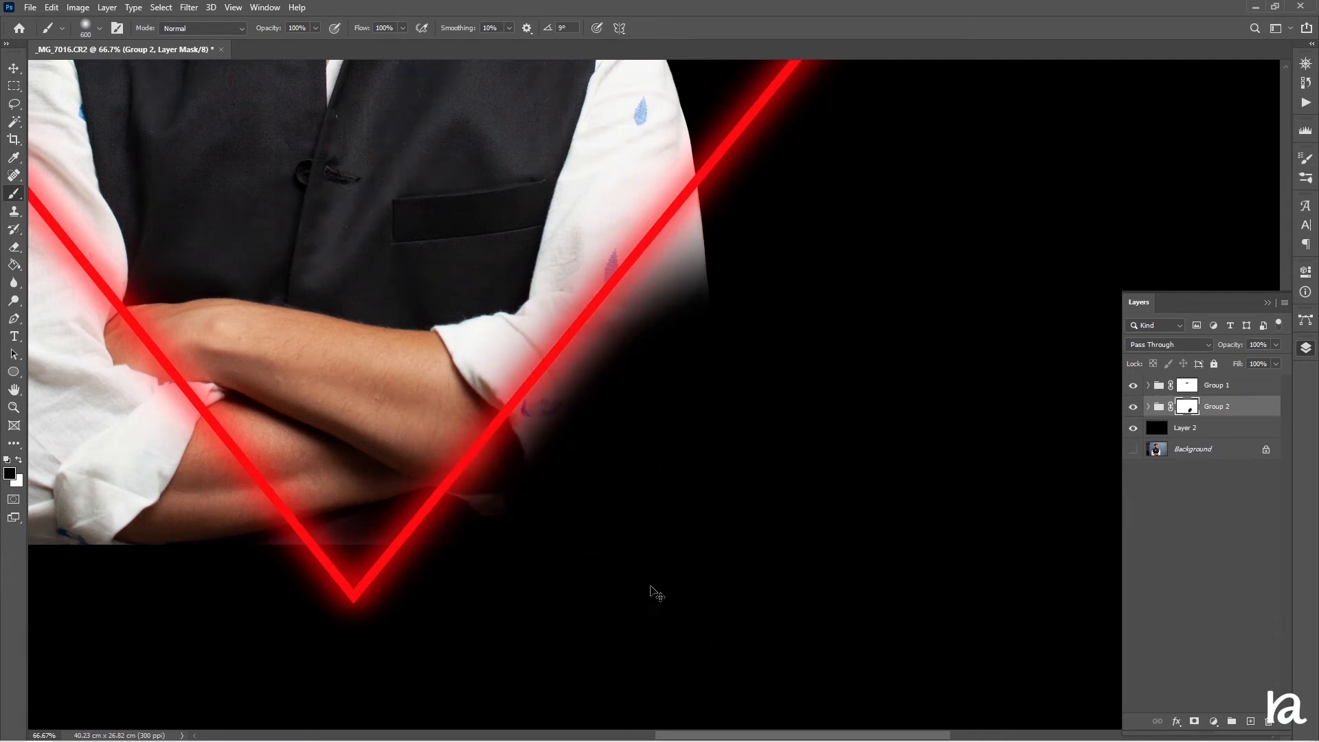
pyautogui.hotkey('ctrl', 'z')
# With a smaller brush, mask both arms outside the triangle's lower edges so the glowing lines pass in front of them
pyautogui.press('[')
pyautogui.press('[')
pyautogui.press('[')
pyautogui.press('[')
pyautogui.press('[')
pyautogui.press('[')
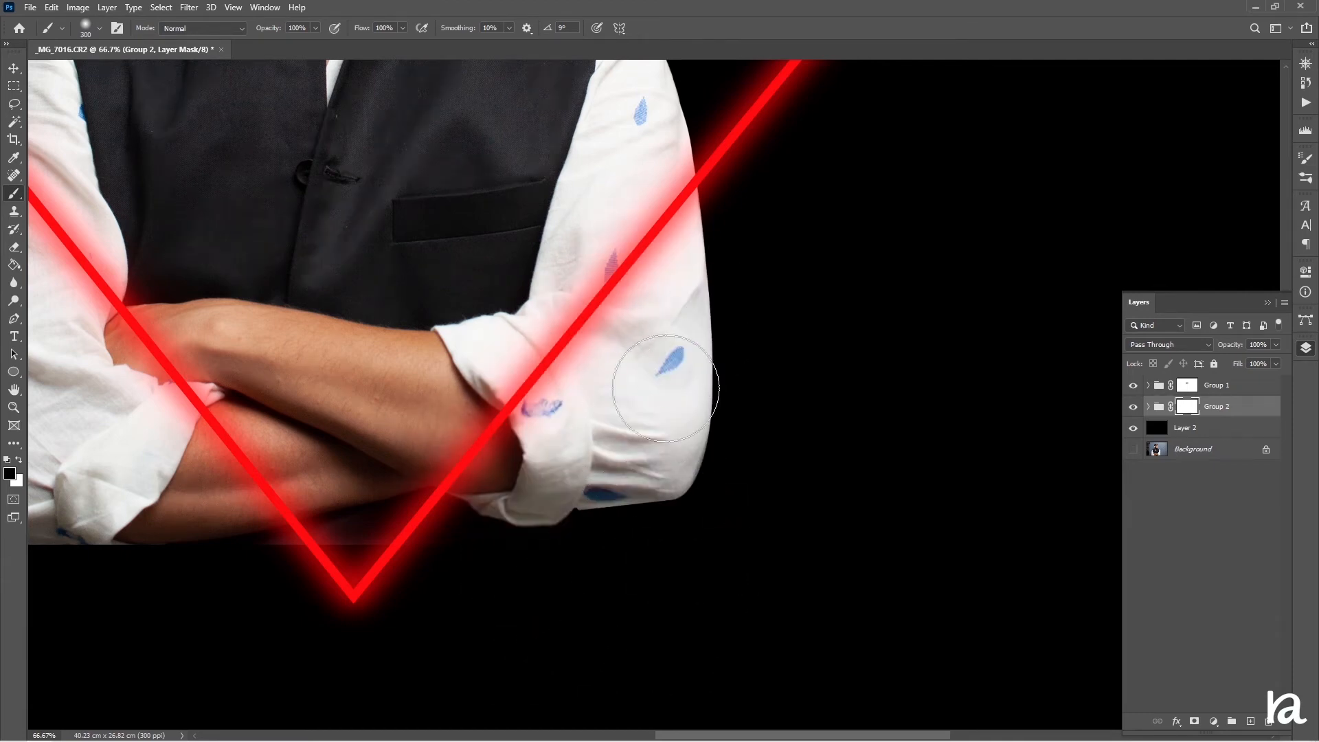
pyautogui.moveTo(659, 365); pyautogui.dragTo(650, 507)
pyautogui.moveTo(504, 534)
pyautogui.mouseDown()
pyautogui.moveTo(701, 286)
pyautogui.moveTo(686, 297)
pyautogui.moveTo(711, 242)
pyautogui.moveTo(777, 177)
pyautogui.mouseUp()
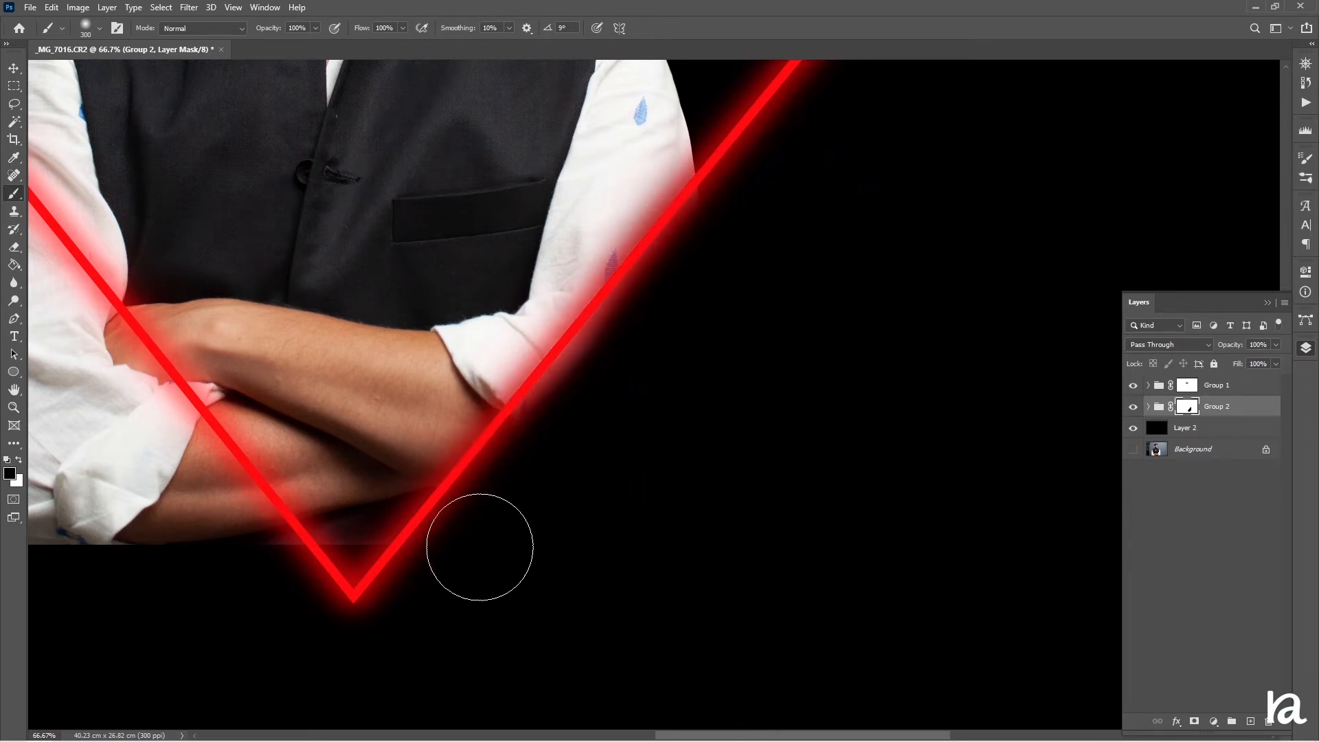
pyautogui.moveTo(413, 480); pyautogui.dragTo(749, 582)
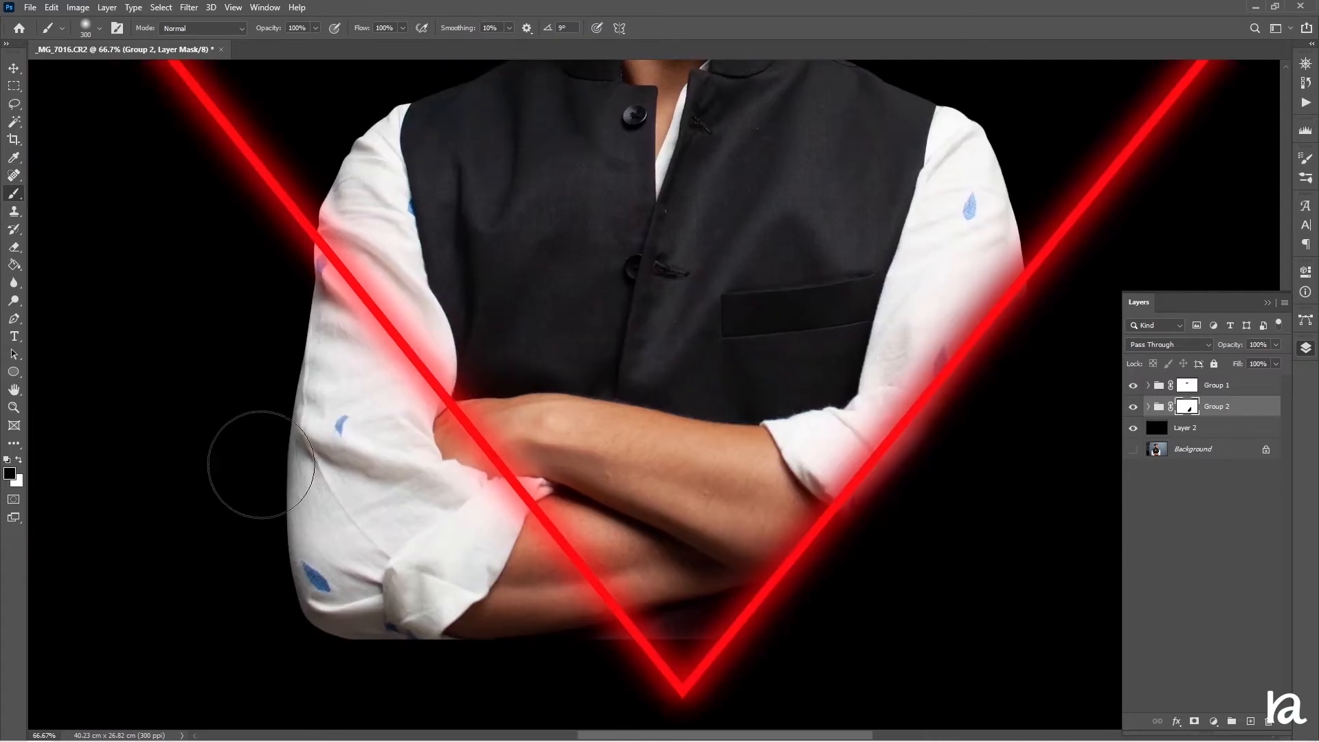
pyautogui.moveTo(250, 456)
pyautogui.mouseDown()
pyautogui.moveTo(258, 500)
pyautogui.moveTo(259, 397)
pyautogui.moveTo(284, 337)
pyautogui.moveTo(309, 338)
pyautogui.moveTo(250, 271)
pyautogui.moveTo(432, 536)
pyautogui.moveTo(344, 412)
pyautogui.moveTo(357, 398)
pyautogui.moveTo(580, 673)
pyautogui.moveTo(446, 518)
pyautogui.moveTo(266, 286)
pyautogui.moveTo(270, 274)
pyautogui.moveTo(307, 344)
pyautogui.mouseUp()
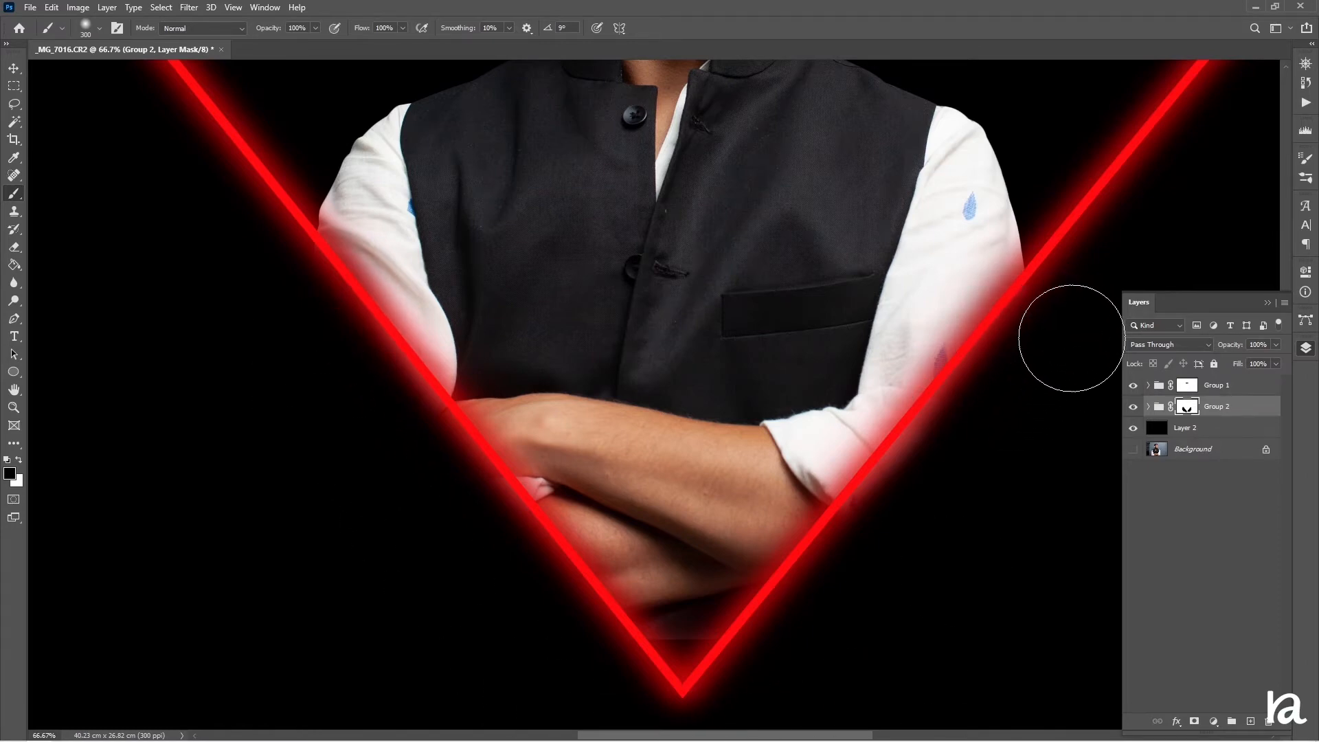
pyautogui.press('[')
pyautogui.press('[')
pyautogui.press('[')
pyautogui.press('[')
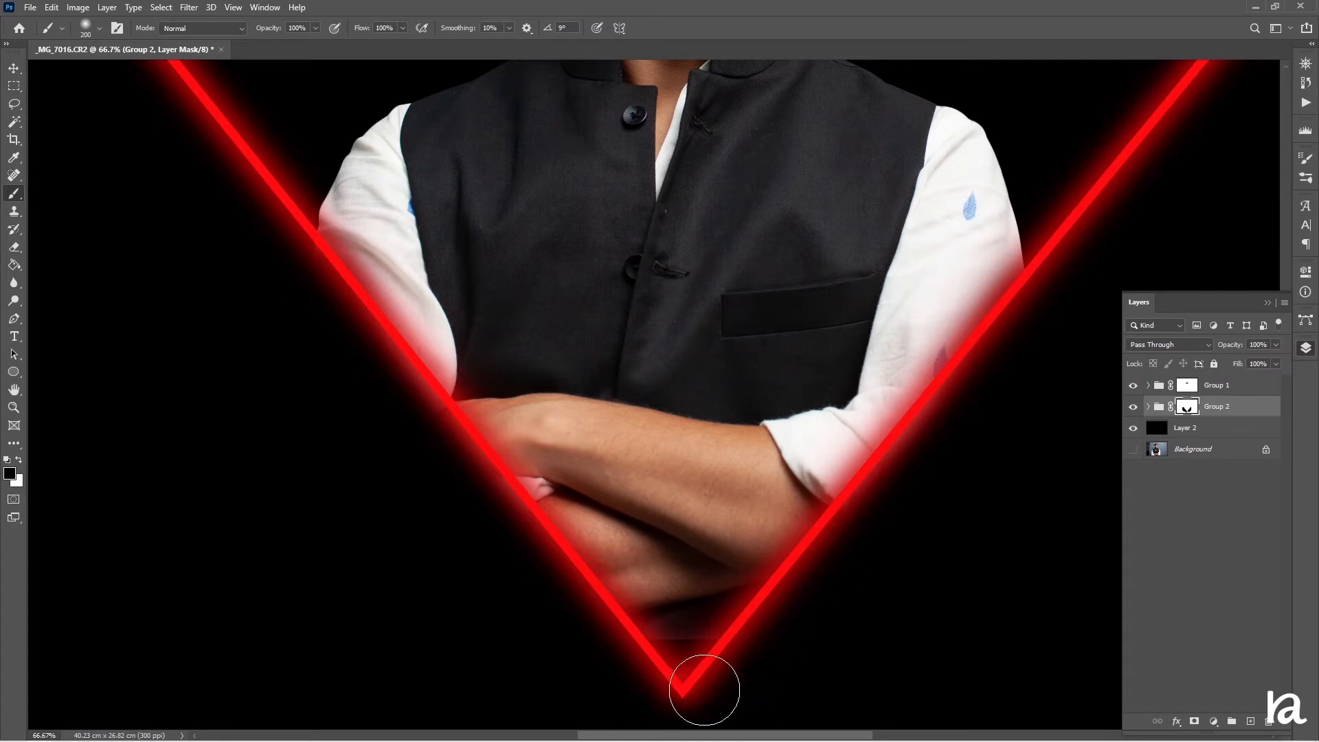
pyautogui.hotkey('ctrl', '-')
pyautogui.hotkey('ctrl', '-')
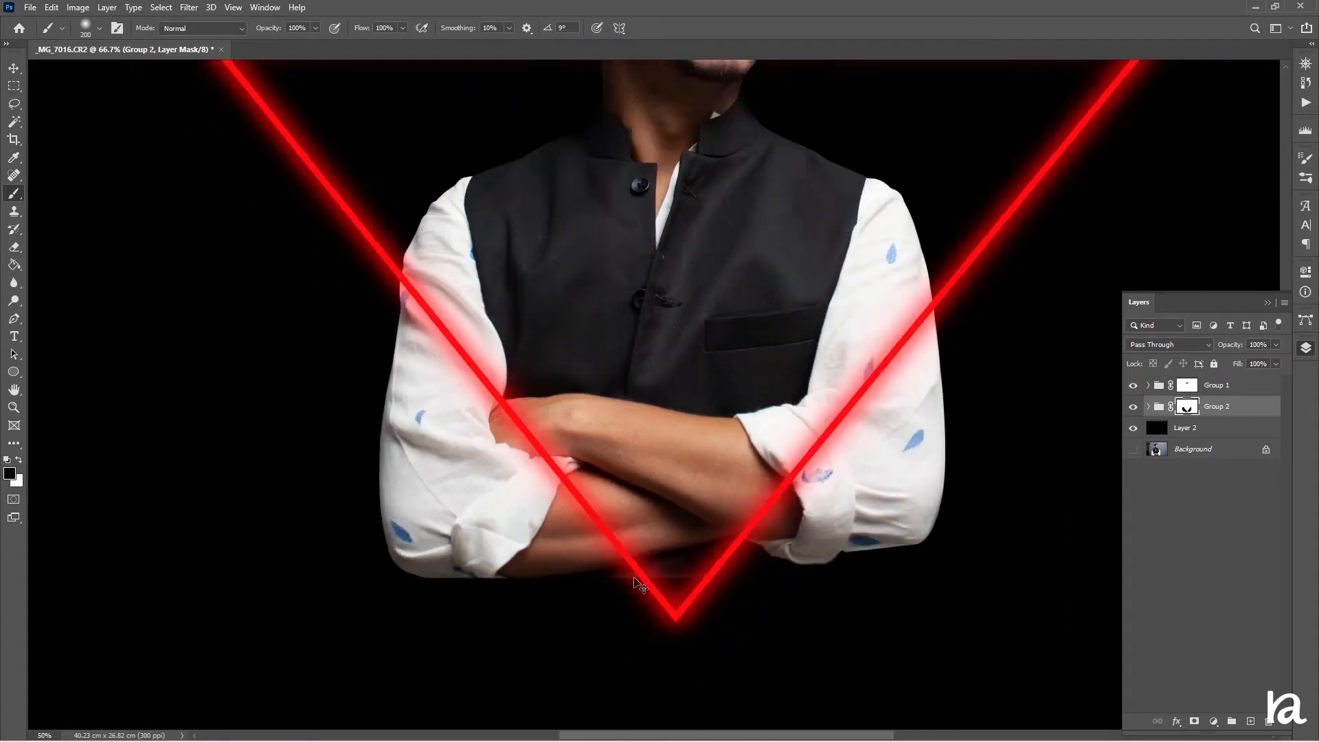
pyautogui.scroll(2, 698, 523)
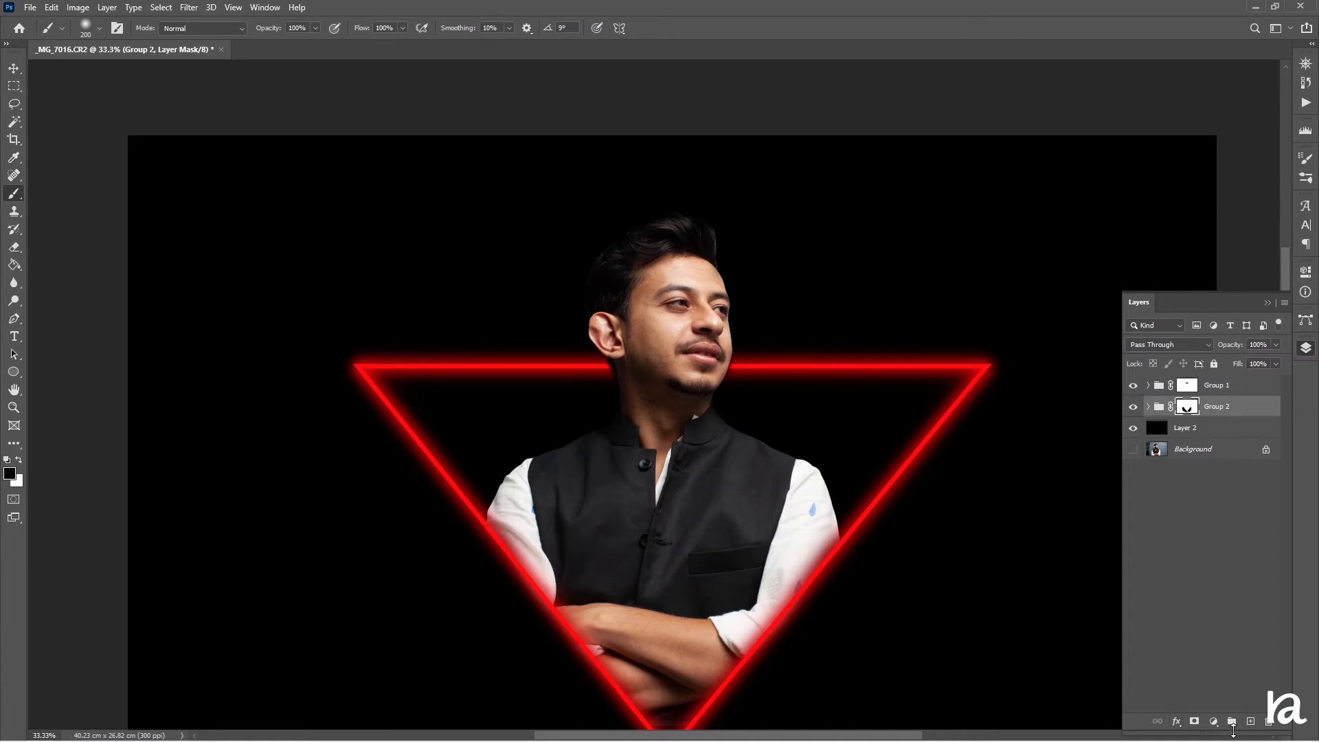
pyautogui.scroll(-3, 760, 451)
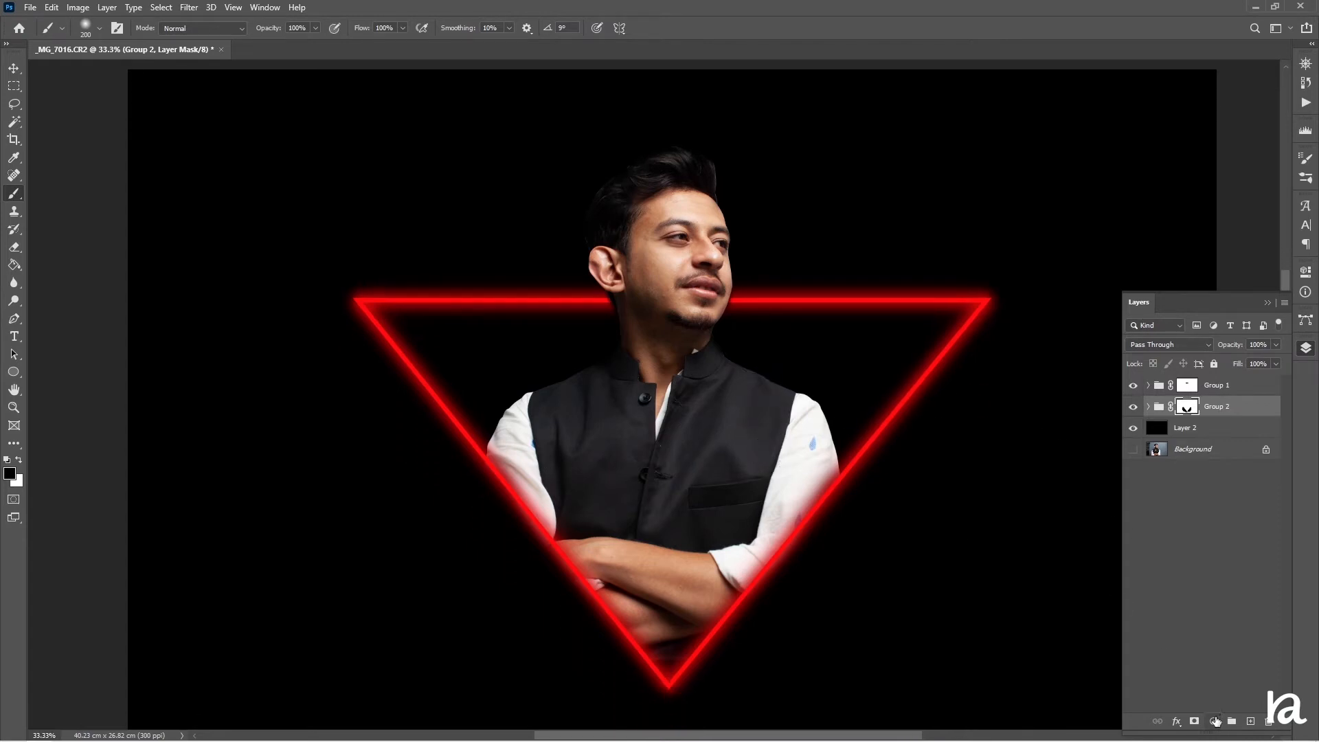
# Add a Levels adjustment above the subject group and lower the output white level to 125
pyautogui.click(1216, 721)
pyautogui.click(1279, 532)
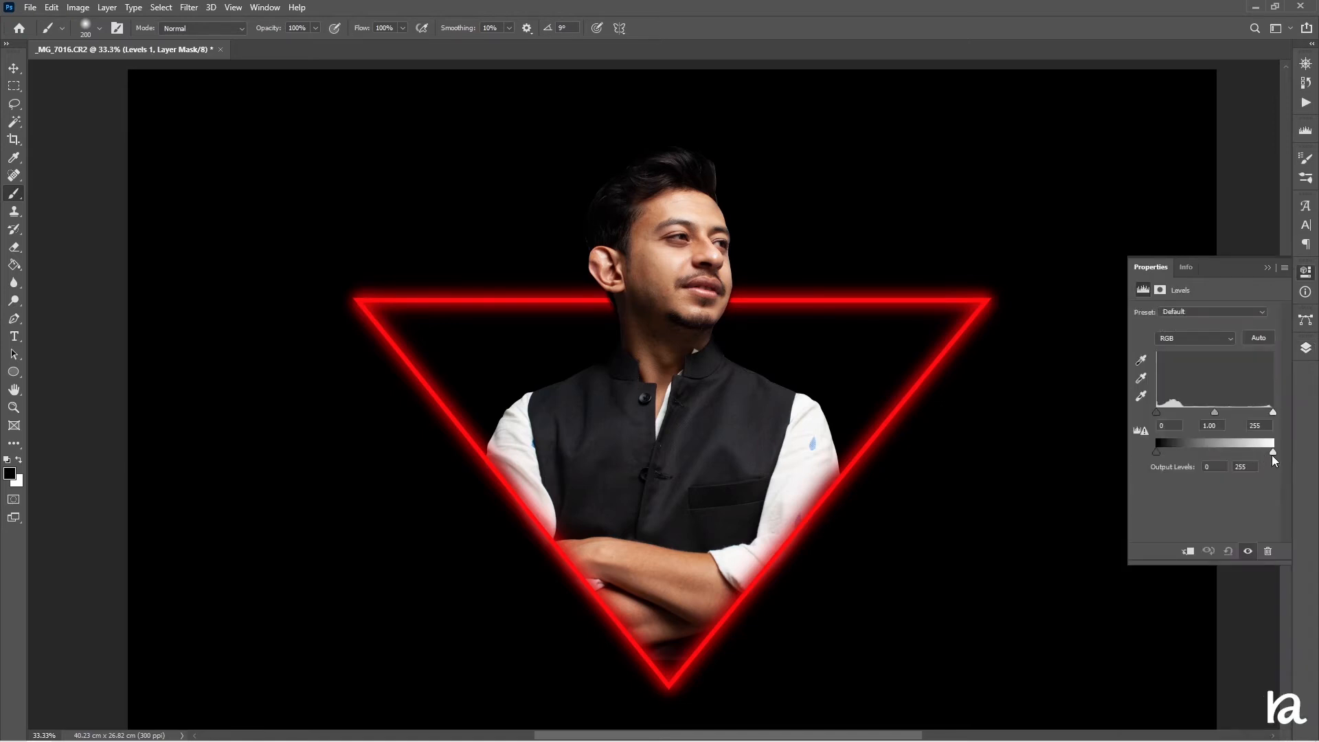
pyautogui.moveTo(1273, 453); pyautogui.dragTo(1215, 463)
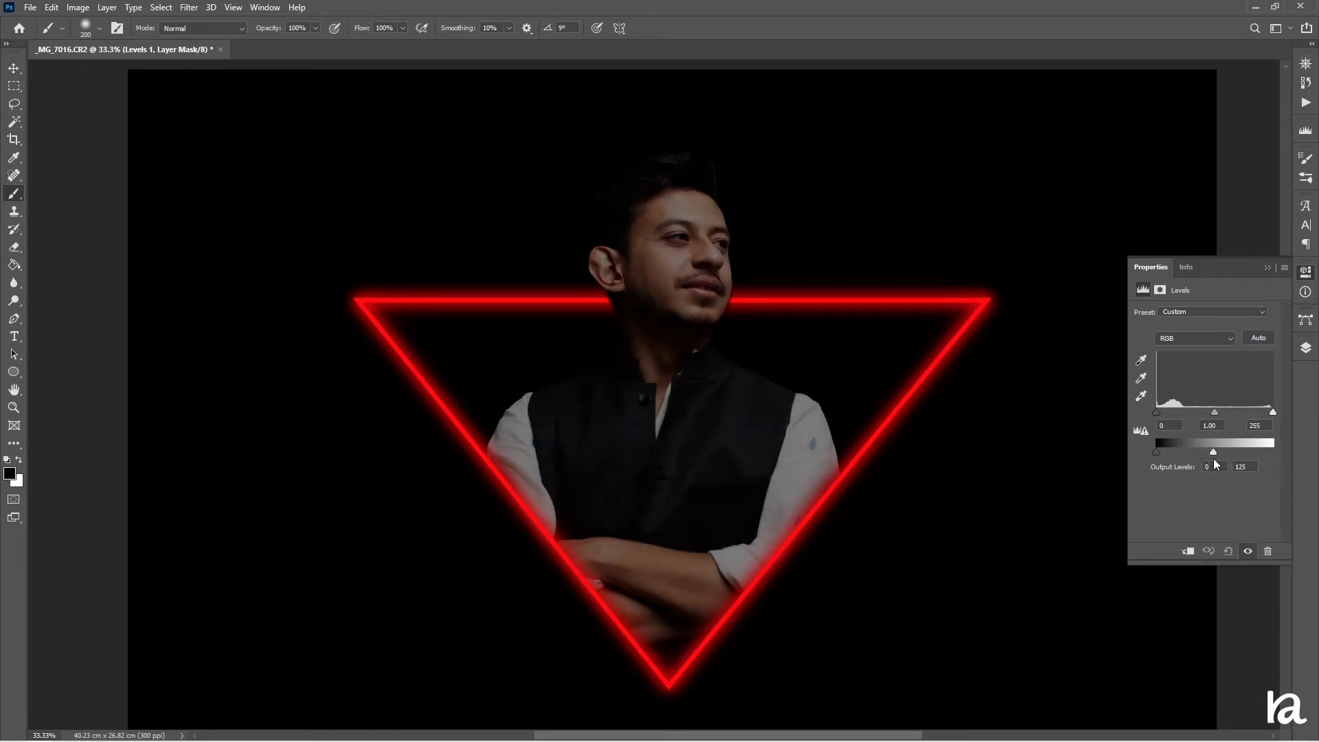
# Set brush opacity to 33% and paint on the Levels mask over the subject to partly restore his brightness
pyautogui.click(1306, 347)
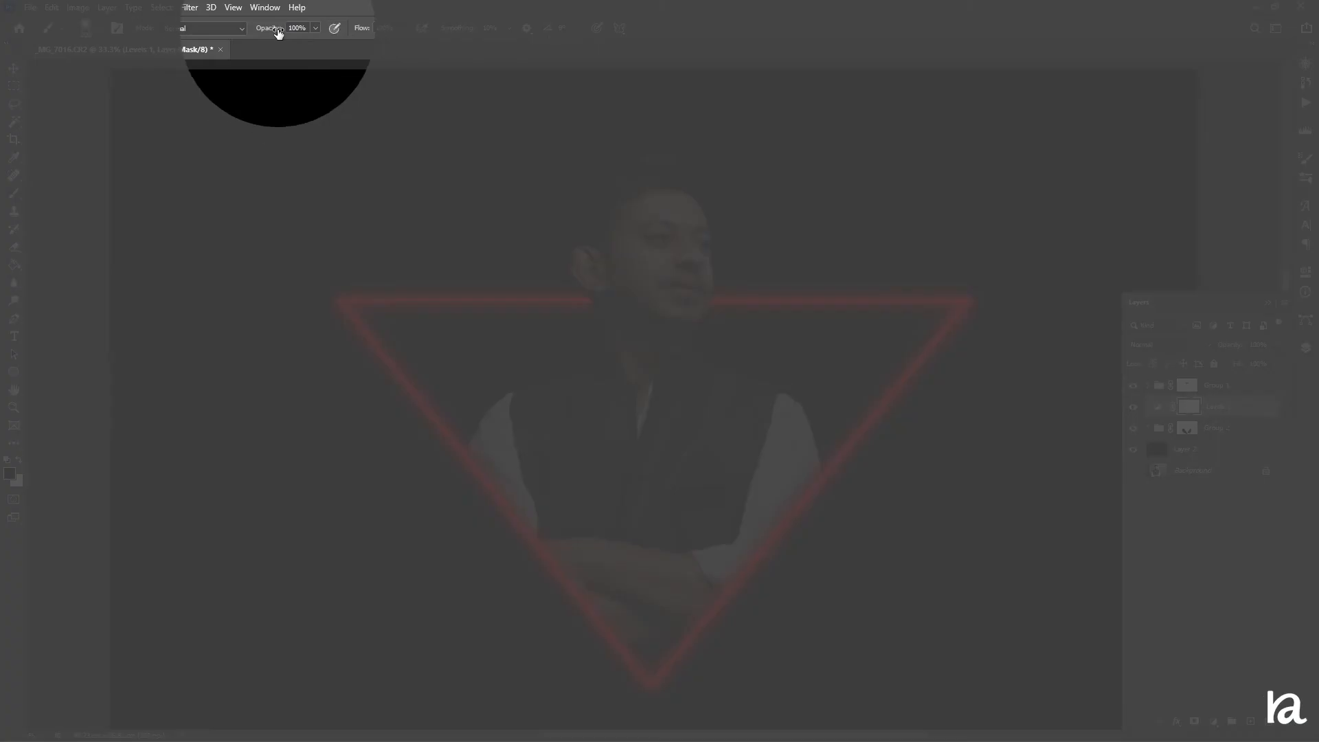
pyautogui.moveTo(278, 32); pyautogui.dragTo(233, 32)
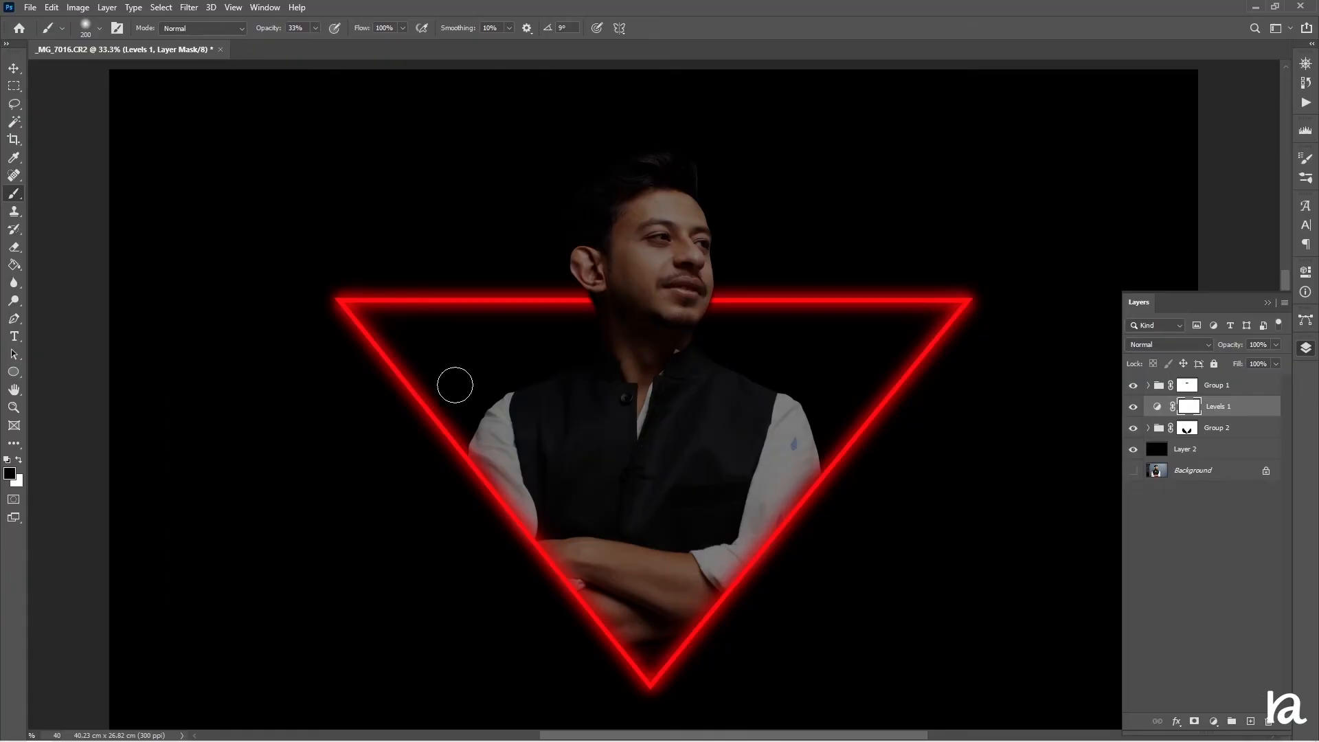
pyautogui.press(']')
pyautogui.press(']')
pyautogui.press(']')
pyautogui.press('[')
pyautogui.press('[')
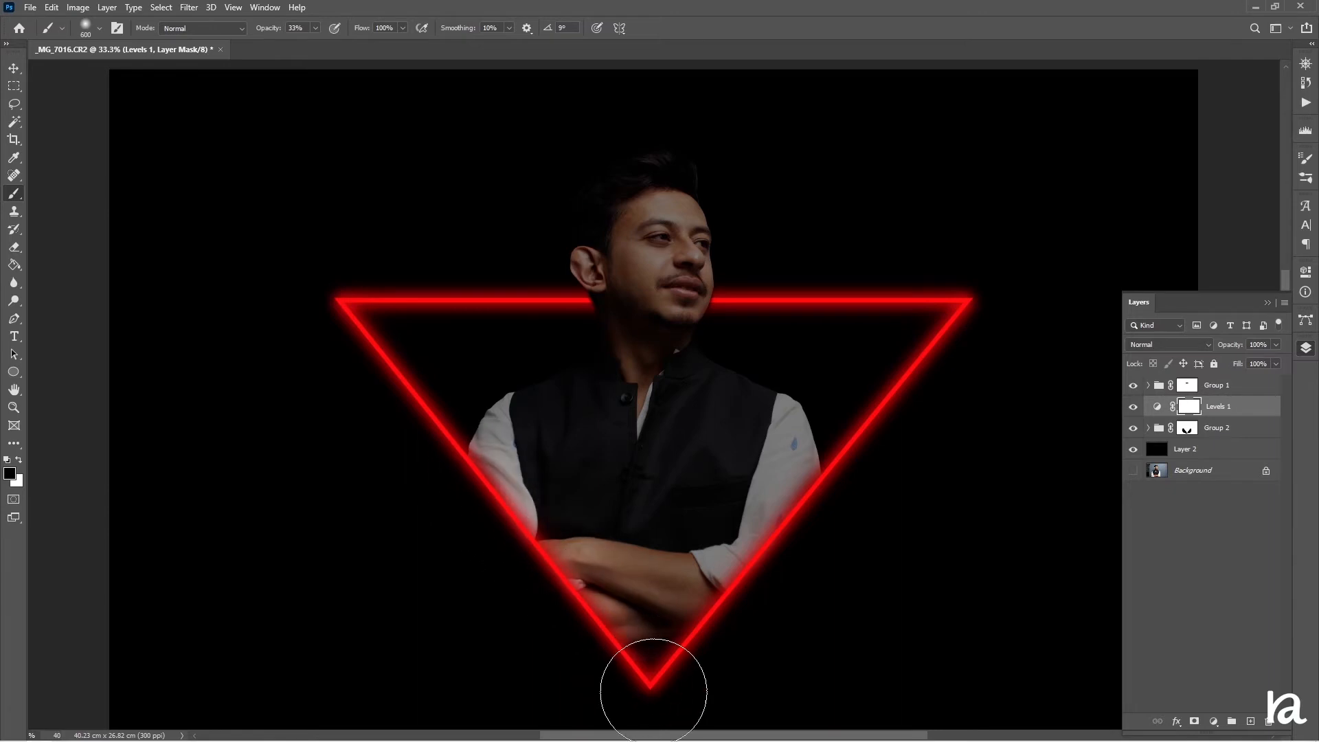
pyautogui.moveTo(654, 691)
pyautogui.mouseDown()
pyautogui.moveTo(886, 428)
pyautogui.moveTo(772, 519)
pyautogui.moveTo(571, 712)
pyautogui.mouseUp()
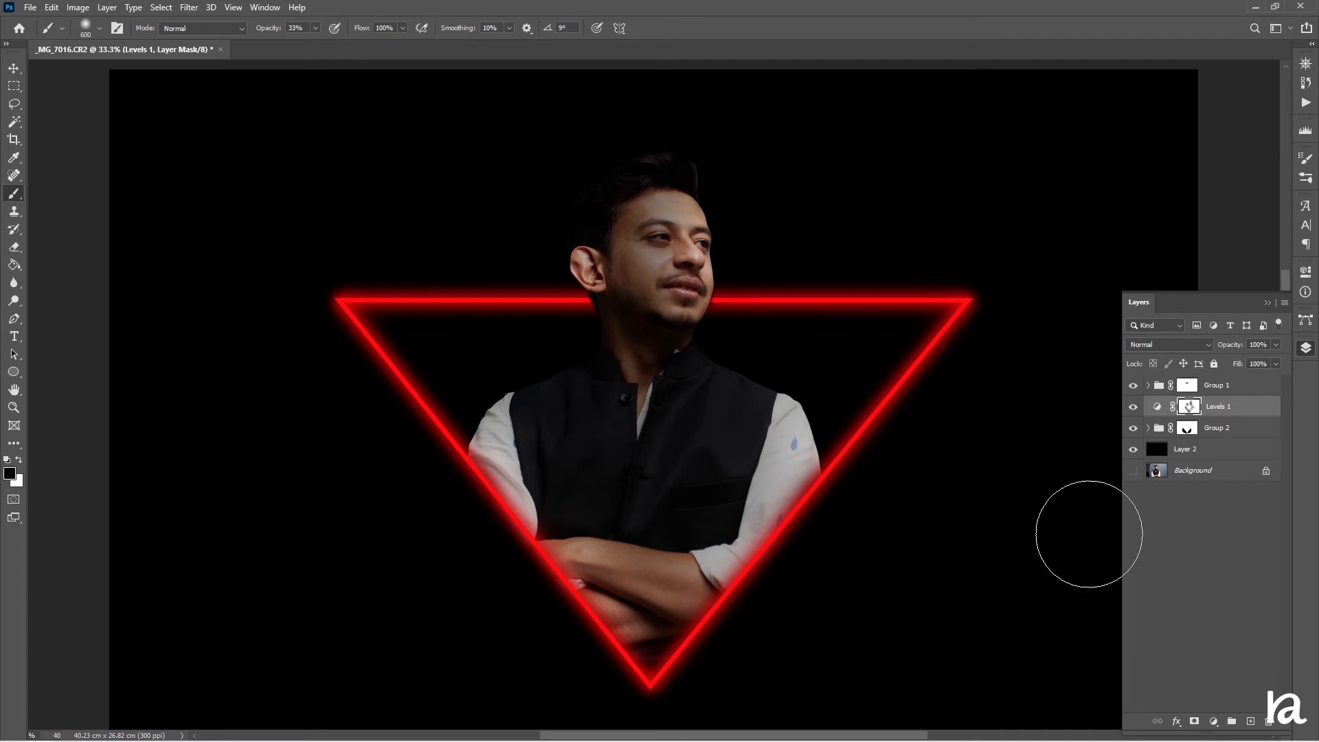
# Add a new top layer, fill it with blue #0048ff, and clip it to the triangle group
pyautogui.click(1214, 386)
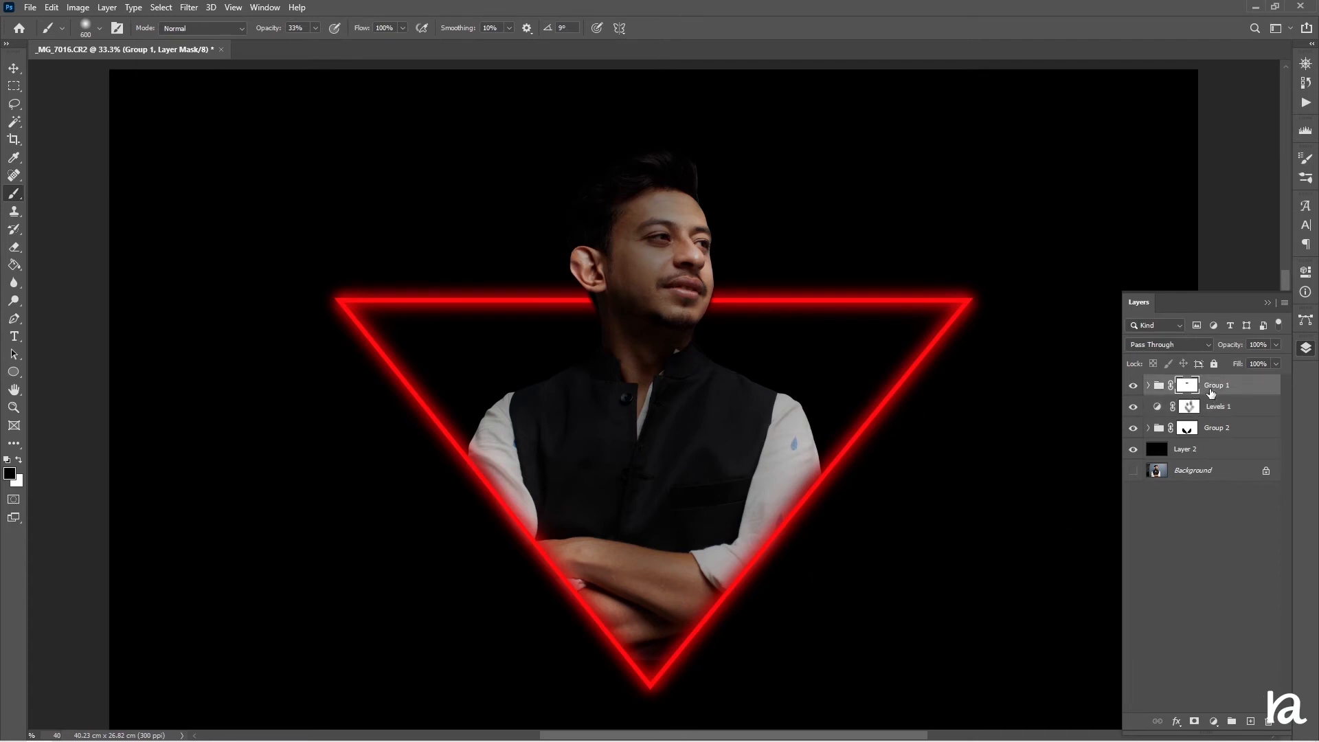
pyautogui.click(1252, 721)
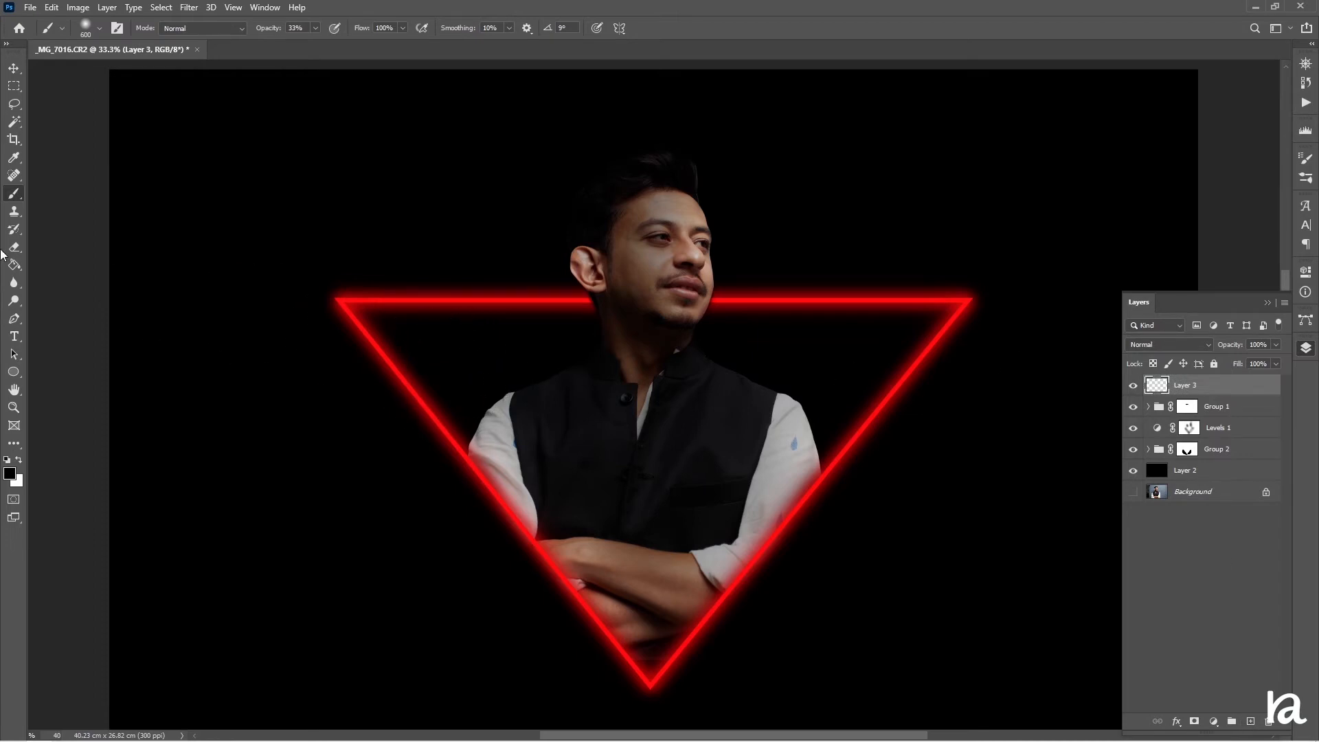
pyautogui.click(14, 265)
pyautogui.click(9, 473)
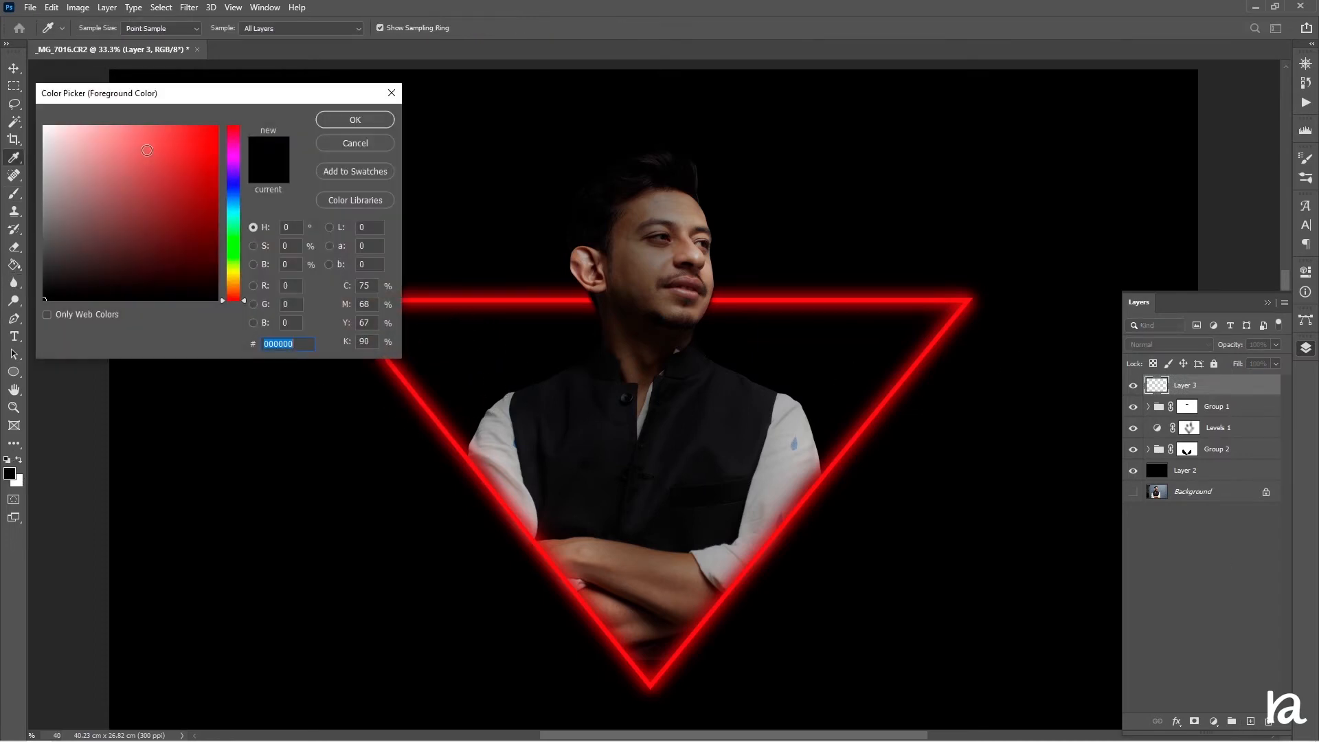
pyautogui.click(214, 129)
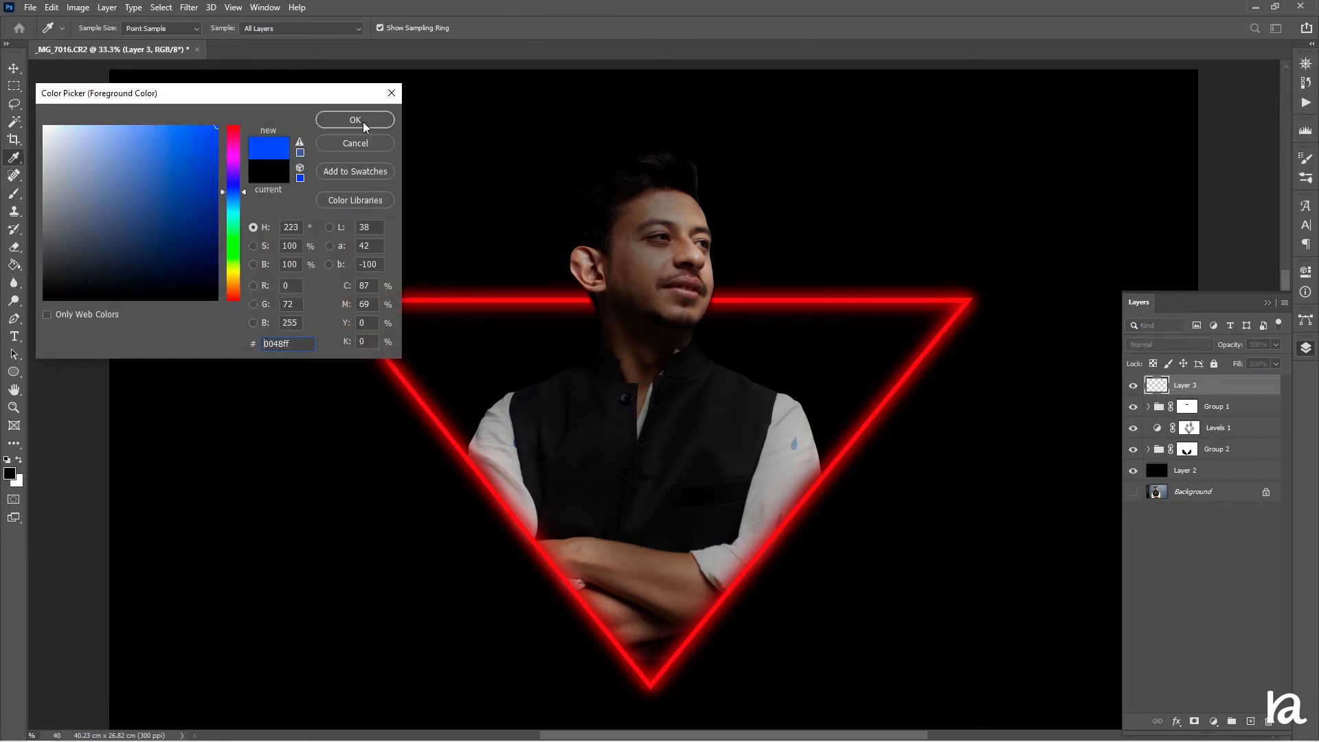
pyautogui.click(355, 119)
pyautogui.click(547, 171)
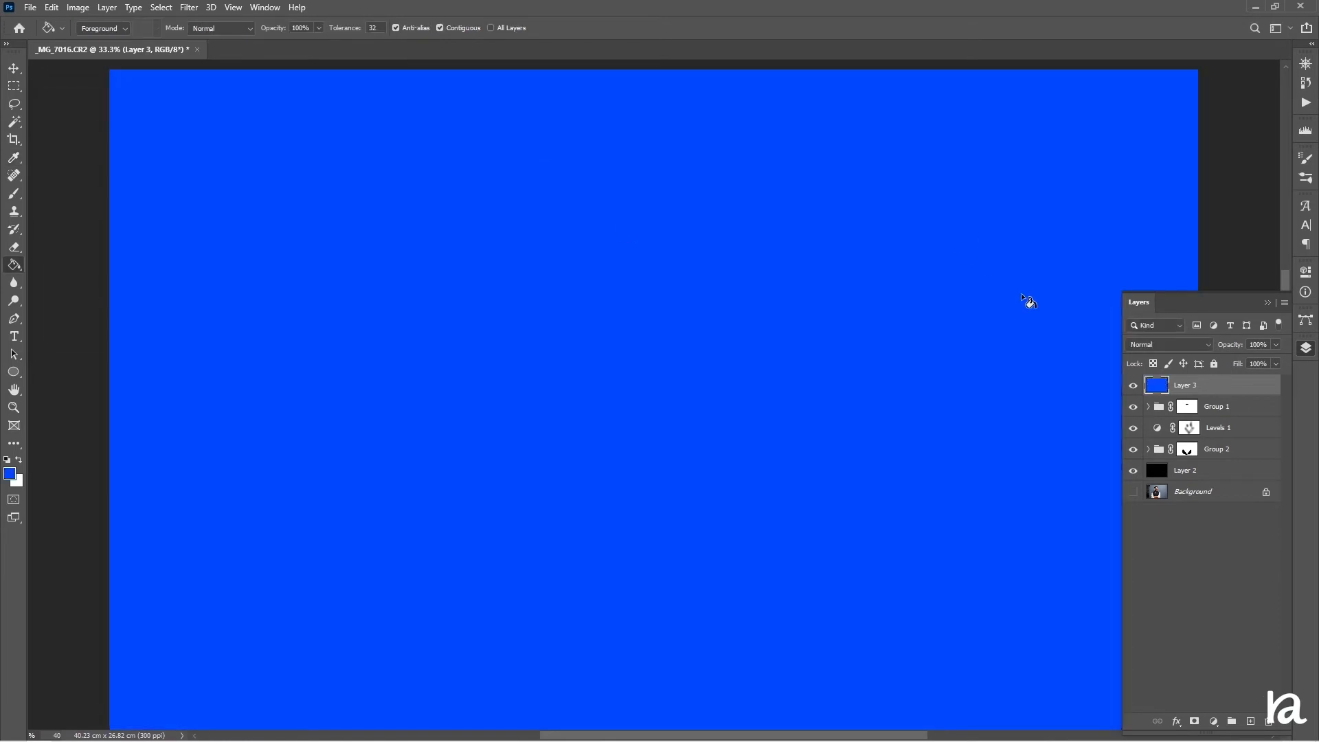
pyautogui.rightClick(1239, 391)
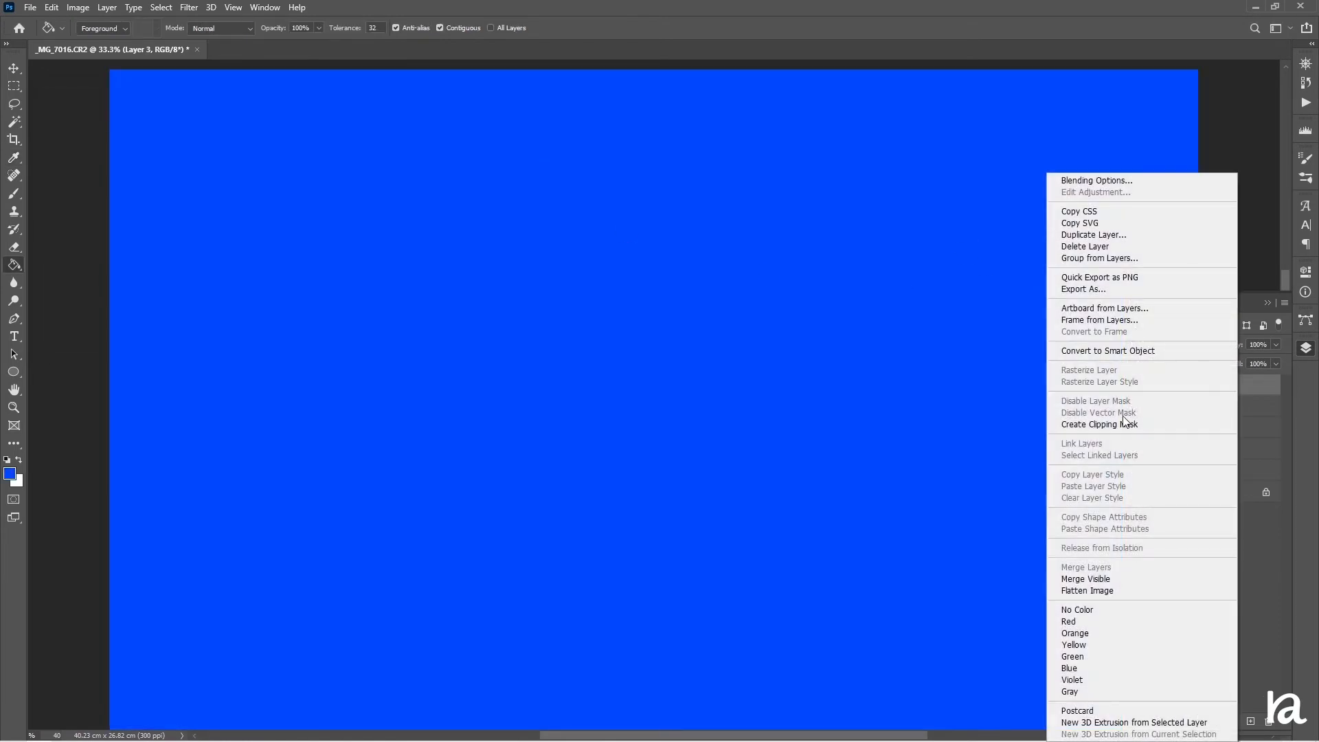
pyautogui.click(1122, 425)
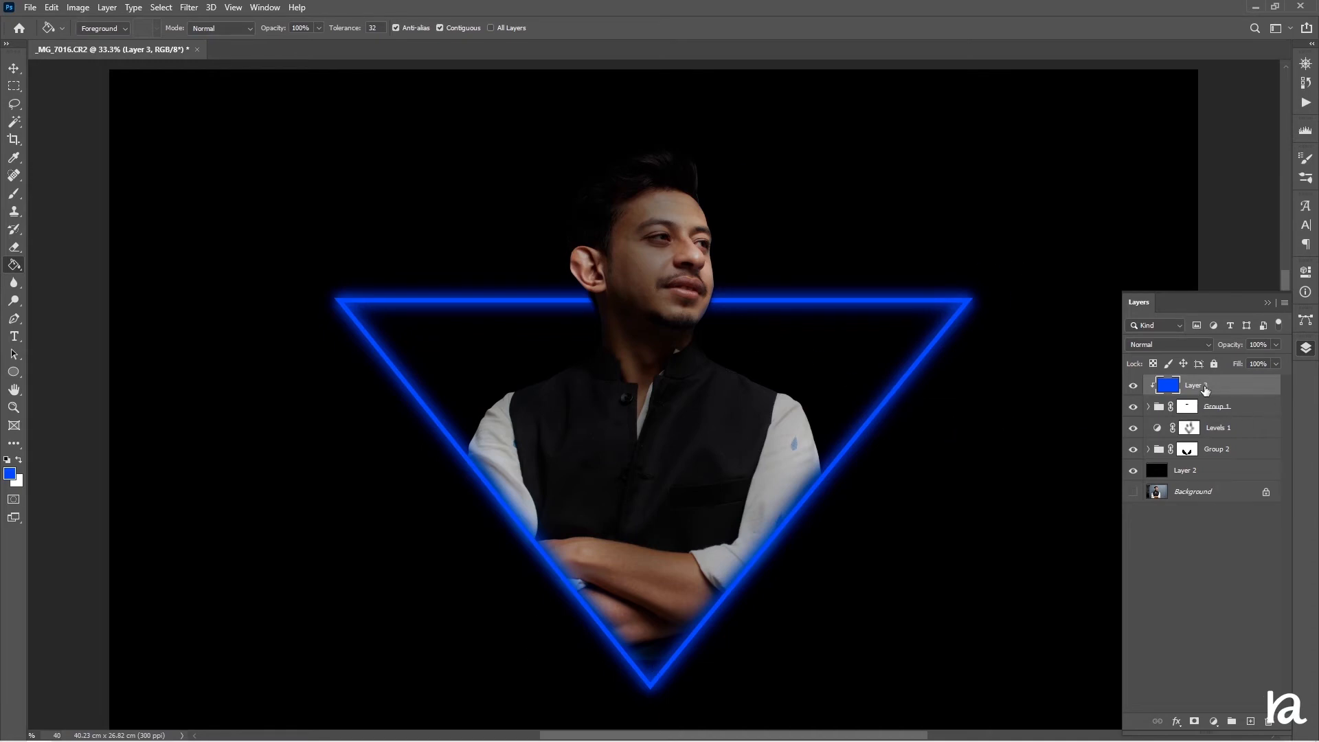
# Add a layer mask to the blue color layer and, at 99% brush opacity with a larger brush, mask out its right half so the triangle's right side glows red
pyautogui.click(1194, 721)
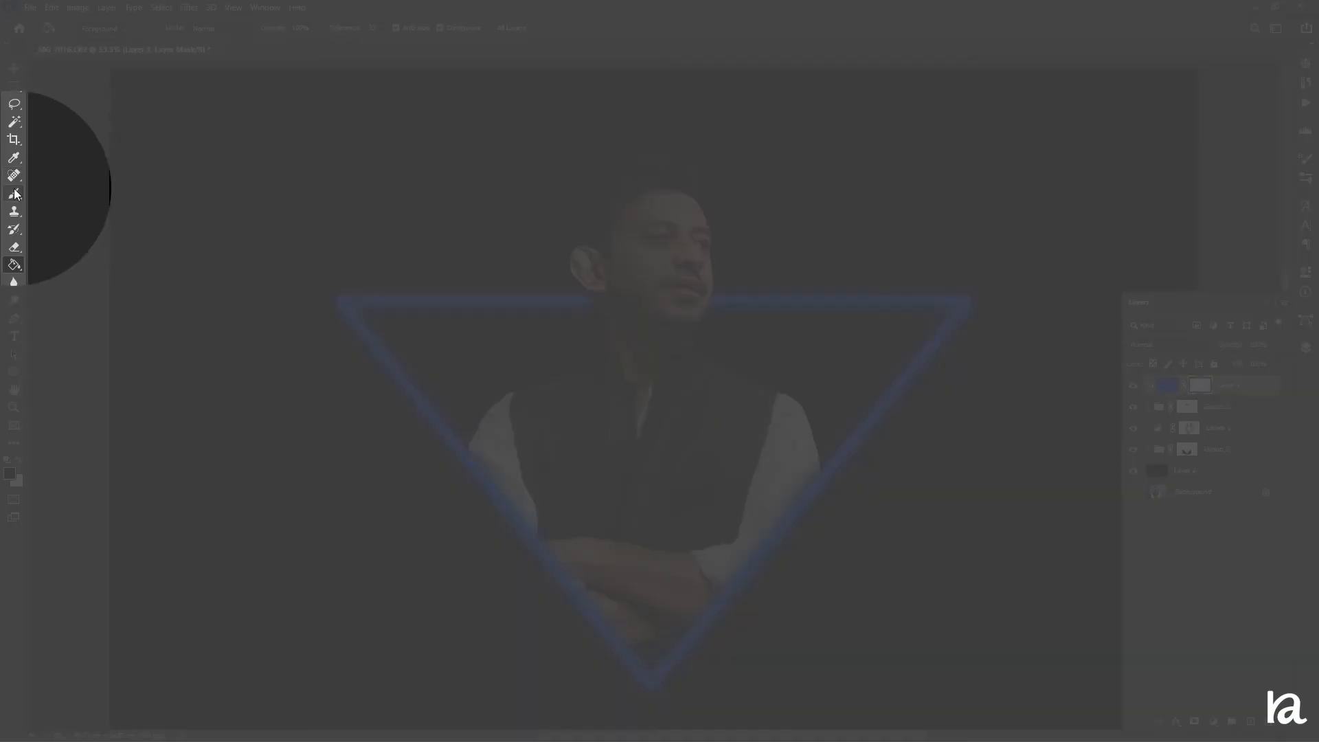
pyautogui.click(13, 193)
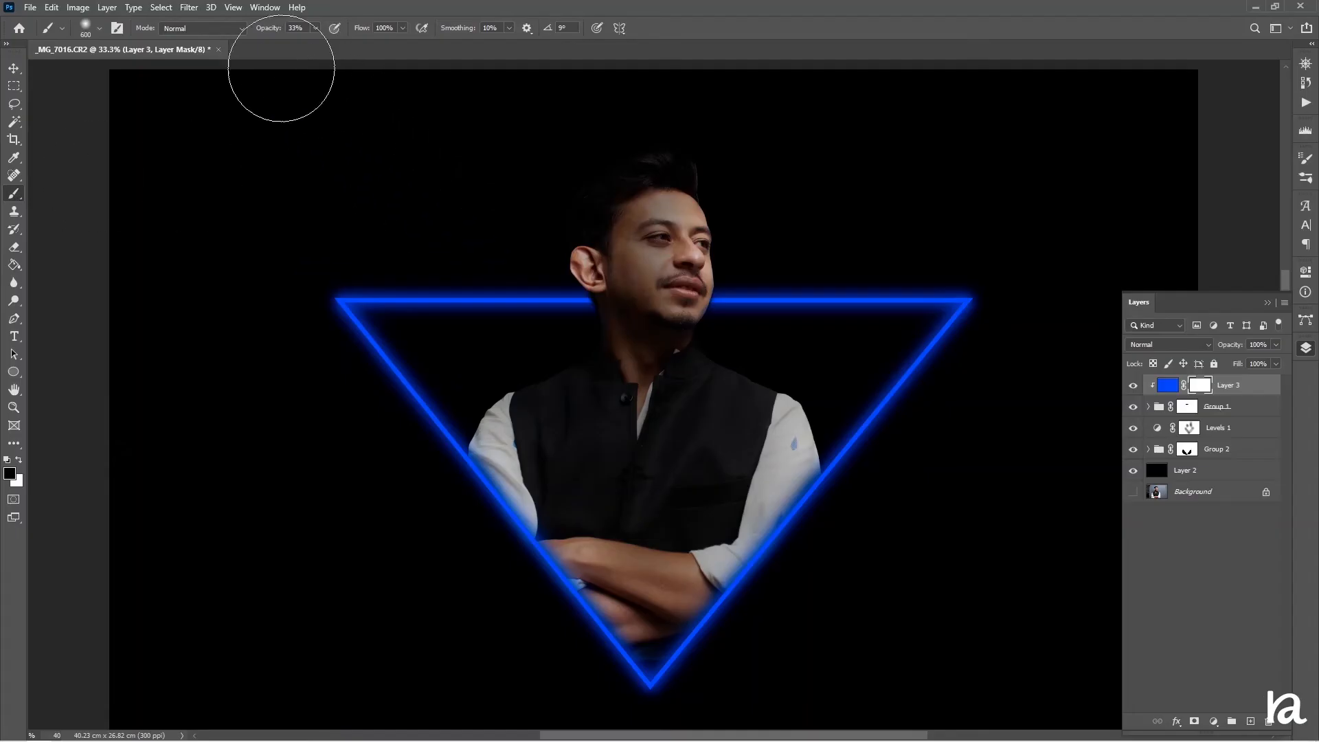
pyautogui.moveTo(266, 28); pyautogui.dragTo(670, 38)
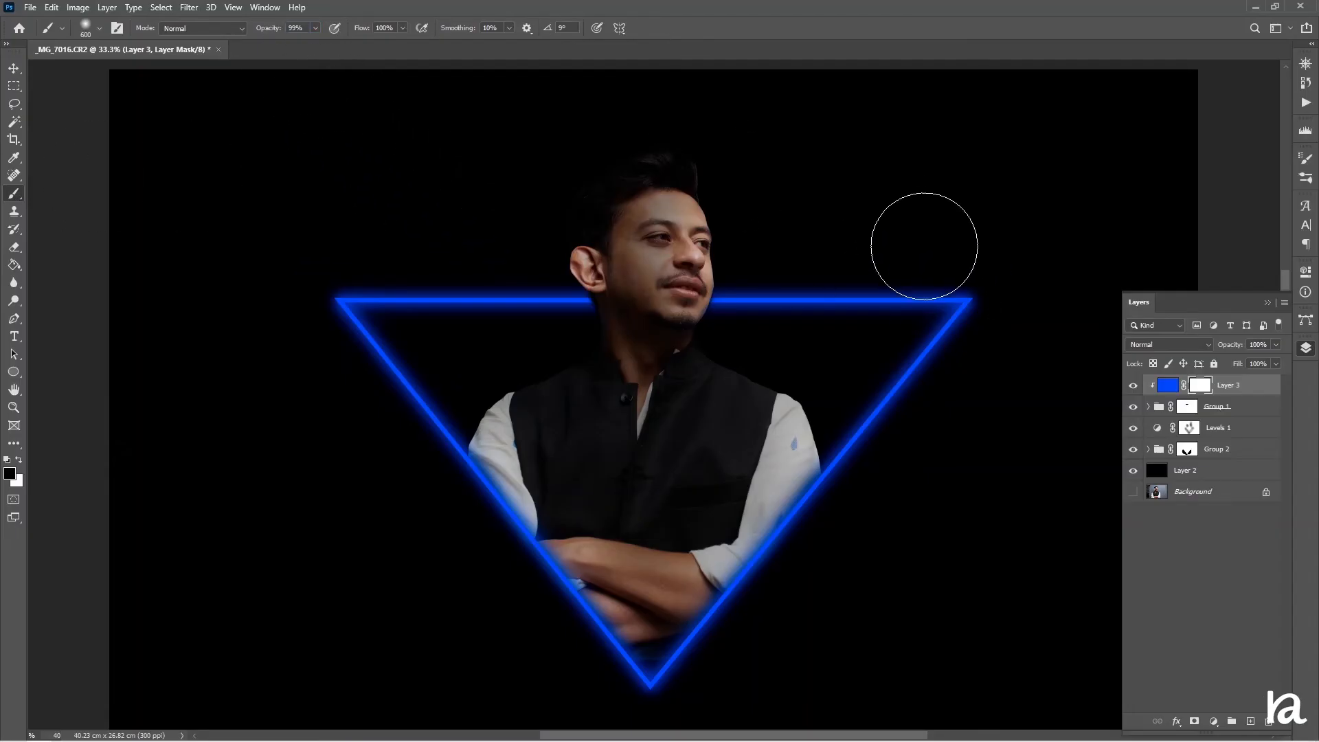
pyautogui.press(']')
pyautogui.press(']')
pyautogui.press(']')
pyautogui.press(']')
pyautogui.press(']')
pyautogui.press(']')
pyautogui.press(']')
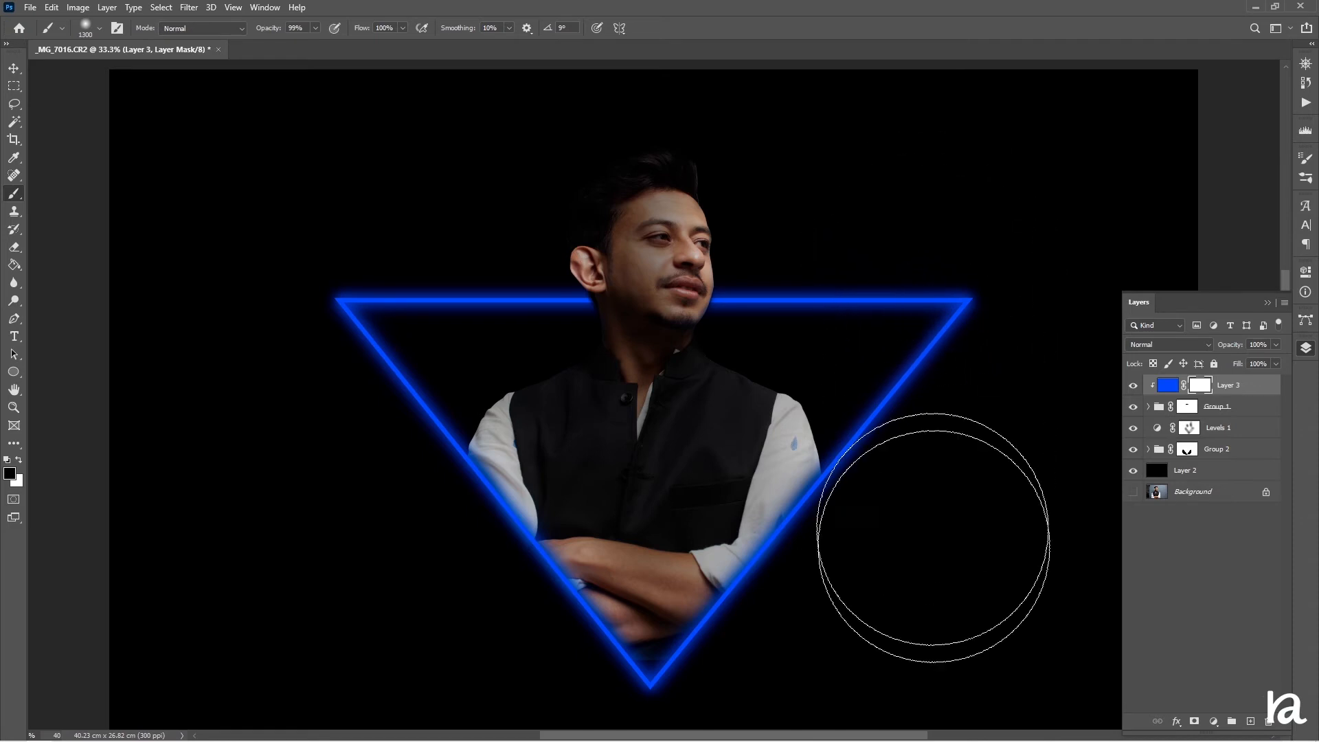
pyautogui.moveTo(933, 538)
pyautogui.mouseDown()
pyautogui.moveTo(943, 281)
pyautogui.moveTo(915, 567)
pyautogui.moveTo(884, 469)
pyautogui.moveTo(871, 314)
pyautogui.moveTo(785, 615)
pyautogui.moveTo(803, 275)
pyautogui.mouseUp()
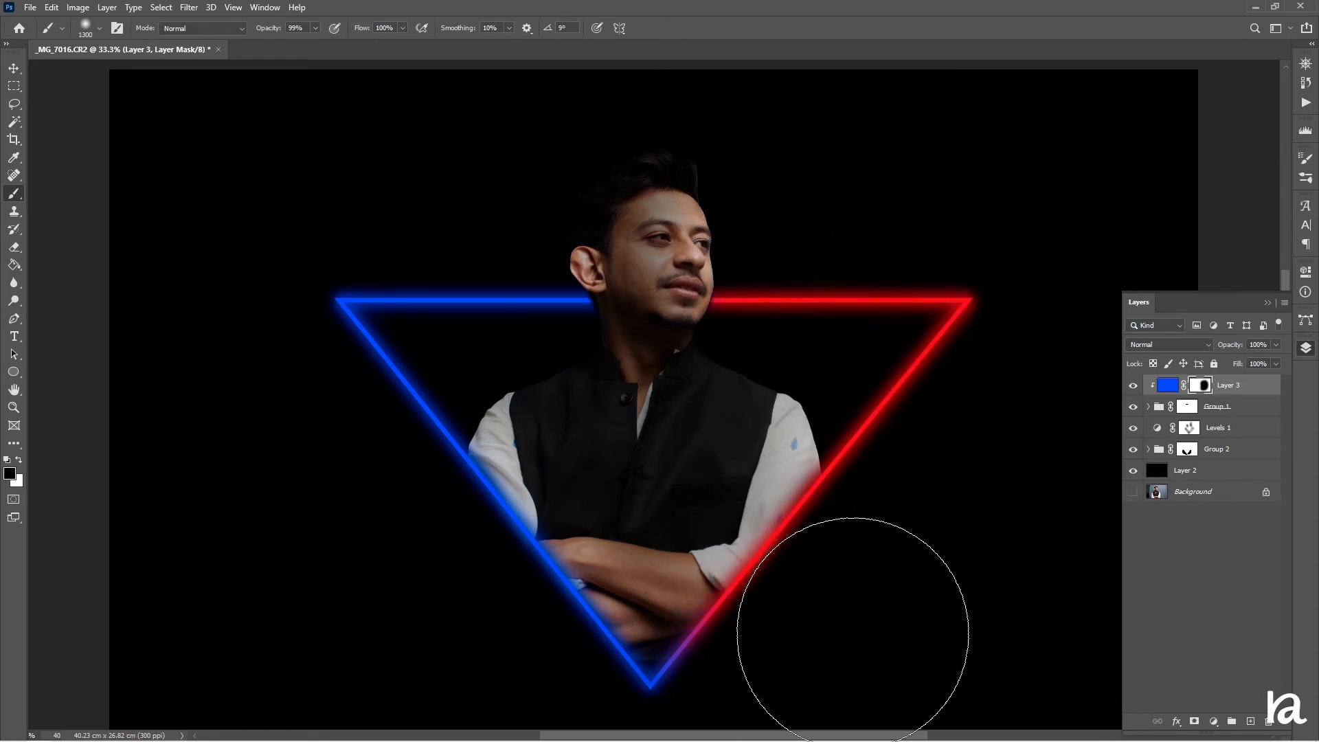
# With a smaller brush, refine the blue layer's mask along the triangle's lower right edge near the arms
pyautogui.hotkey('ctrl', '+')
pyautogui.hotkey('ctrl', '+')
pyautogui.moveTo(785, 471); pyautogui.dragTo(637, 148)
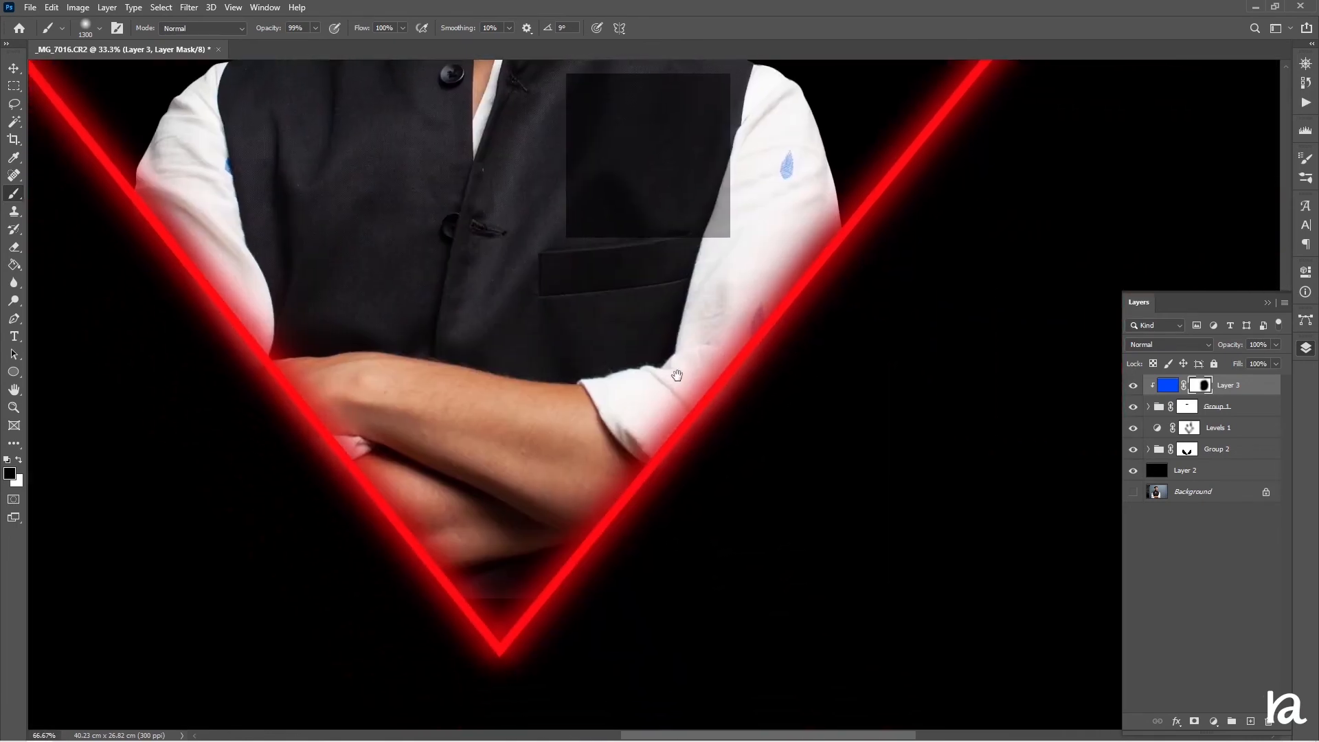
pyautogui.press('[')
pyautogui.press('[')
pyautogui.press('[')
pyautogui.press('[')
pyautogui.press('[')
pyautogui.press('[')
pyautogui.press('[')
pyautogui.press('[')
pyautogui.press('[')
pyautogui.press('[')
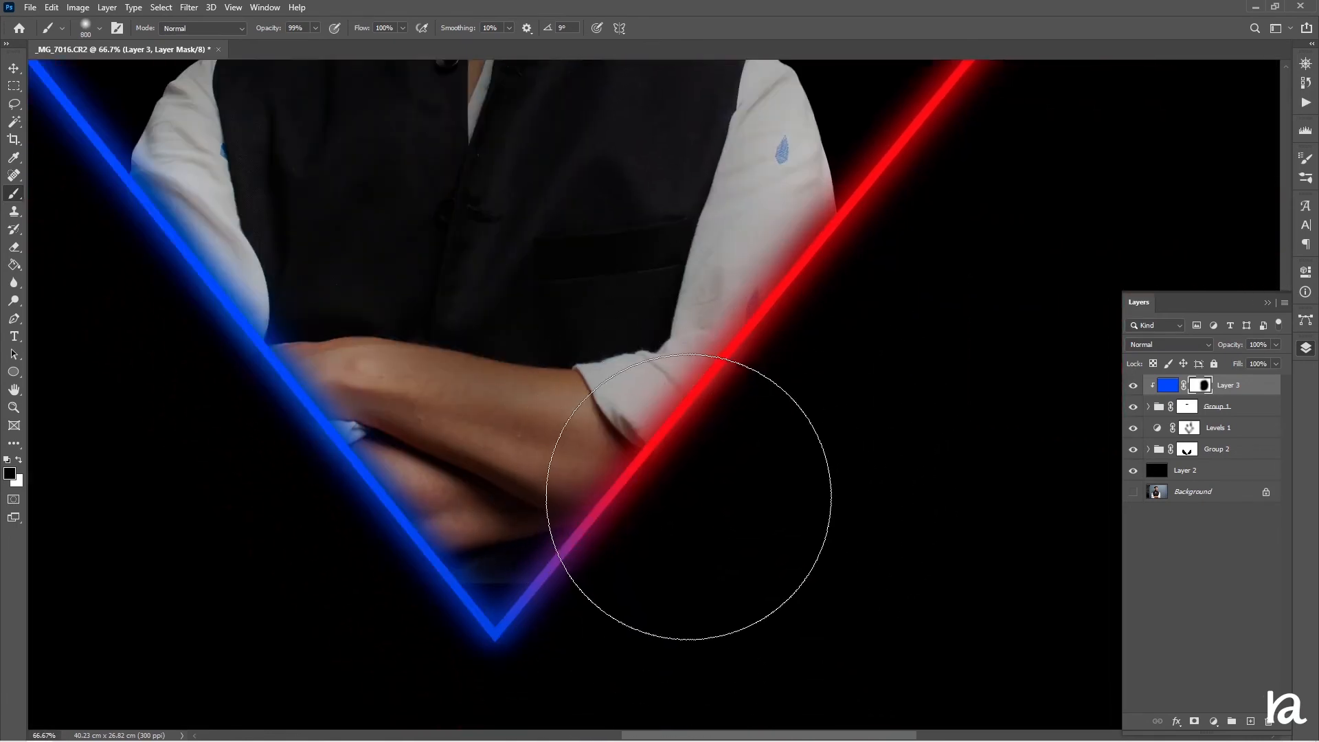
pyautogui.moveTo(634, 505)
pyautogui.mouseDown()
pyautogui.moveTo(579, 636)
pyautogui.moveTo(566, 590)
pyautogui.moveTo(544, 658)
pyautogui.moveTo(586, 509)
pyautogui.mouseUp()
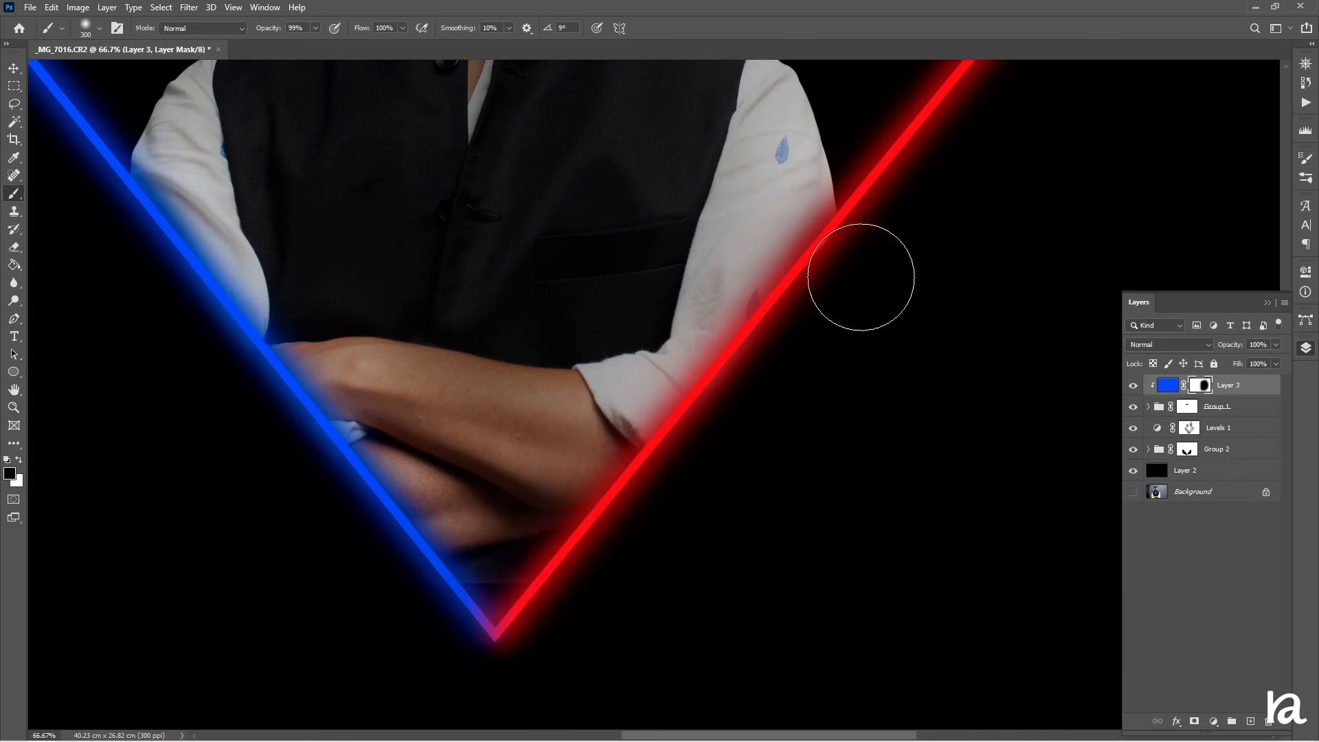
# Paint white on the mask at the triangle's bottom point to blend the blue and red there
pyautogui.press('x')
pyautogui.click(445, 624)
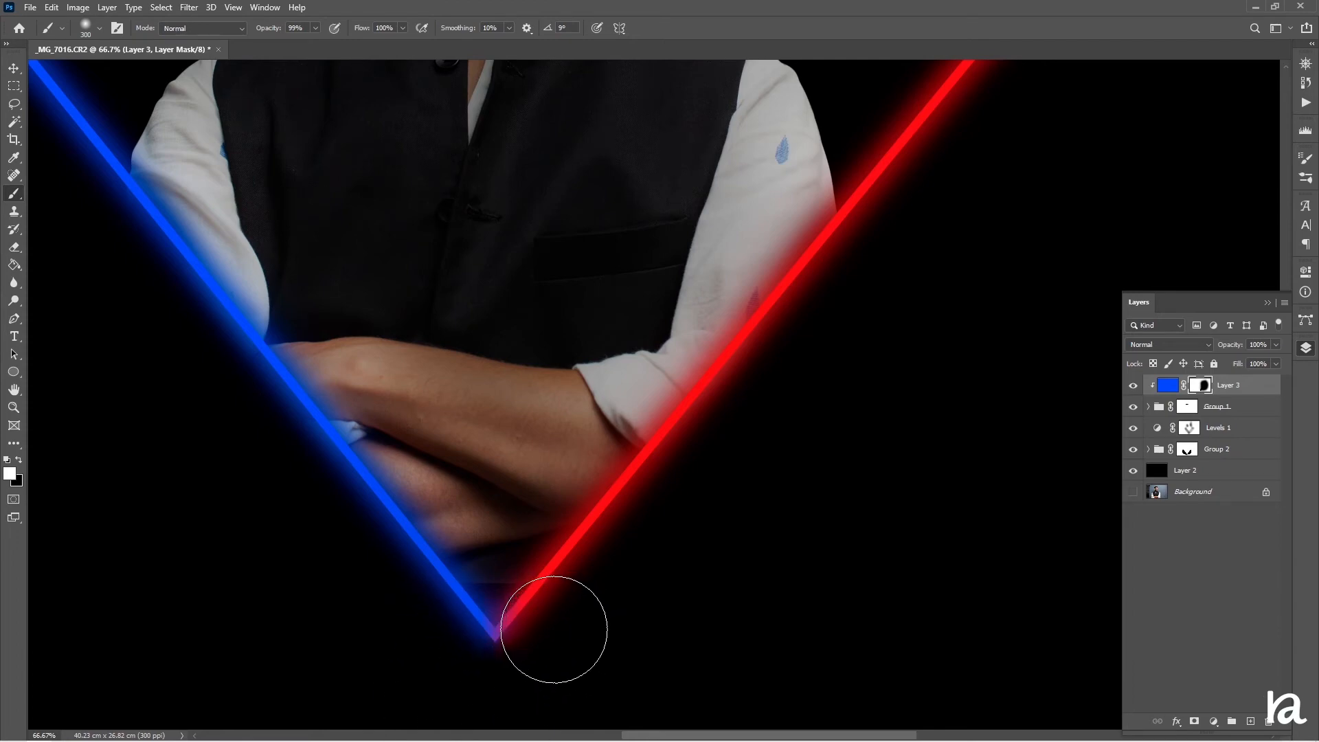
pyautogui.press('z')
pyautogui.press('b')
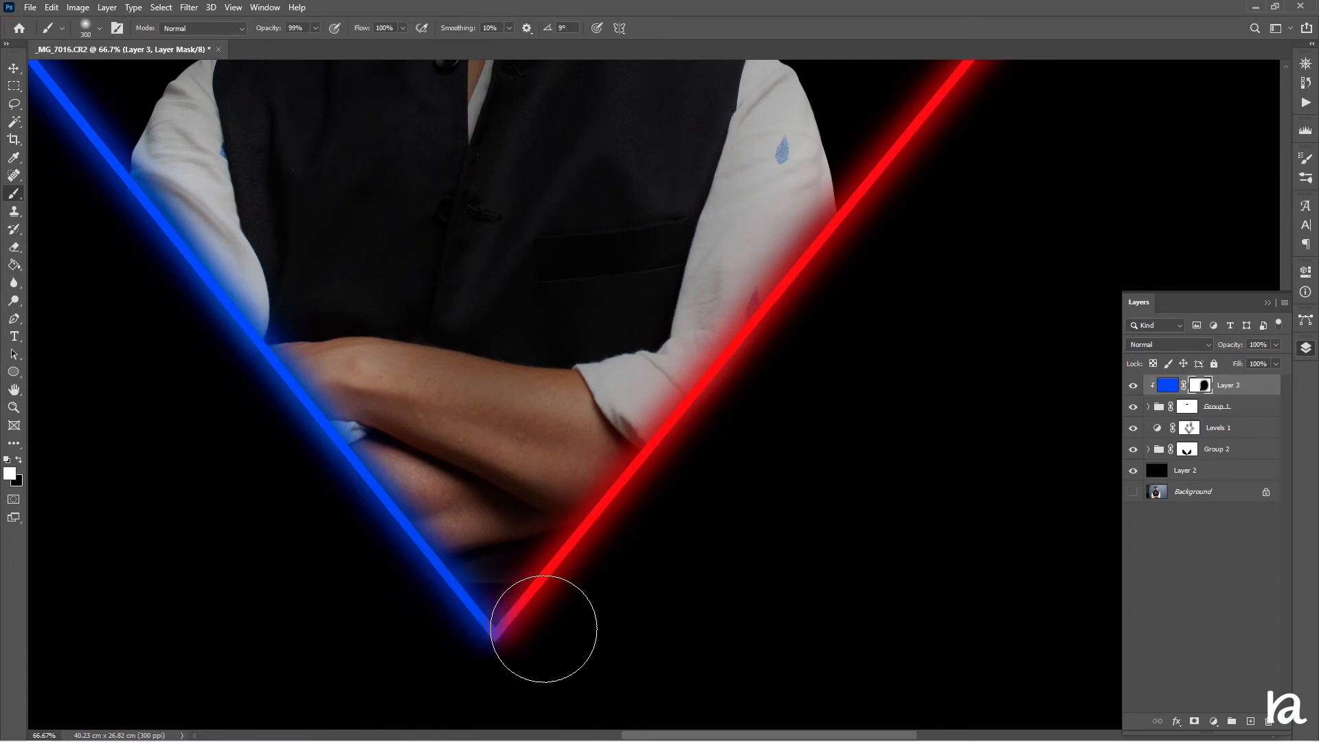
pyautogui.press('x')
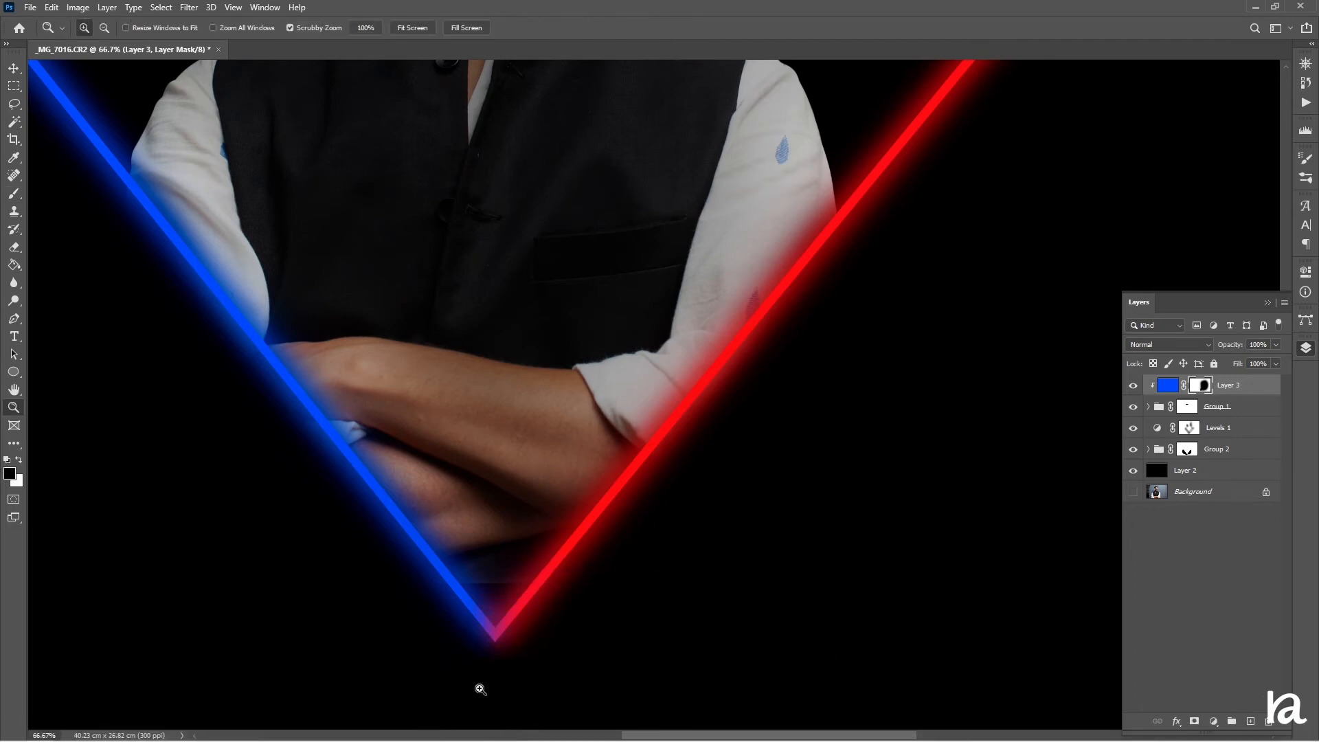
pyautogui.press('x')
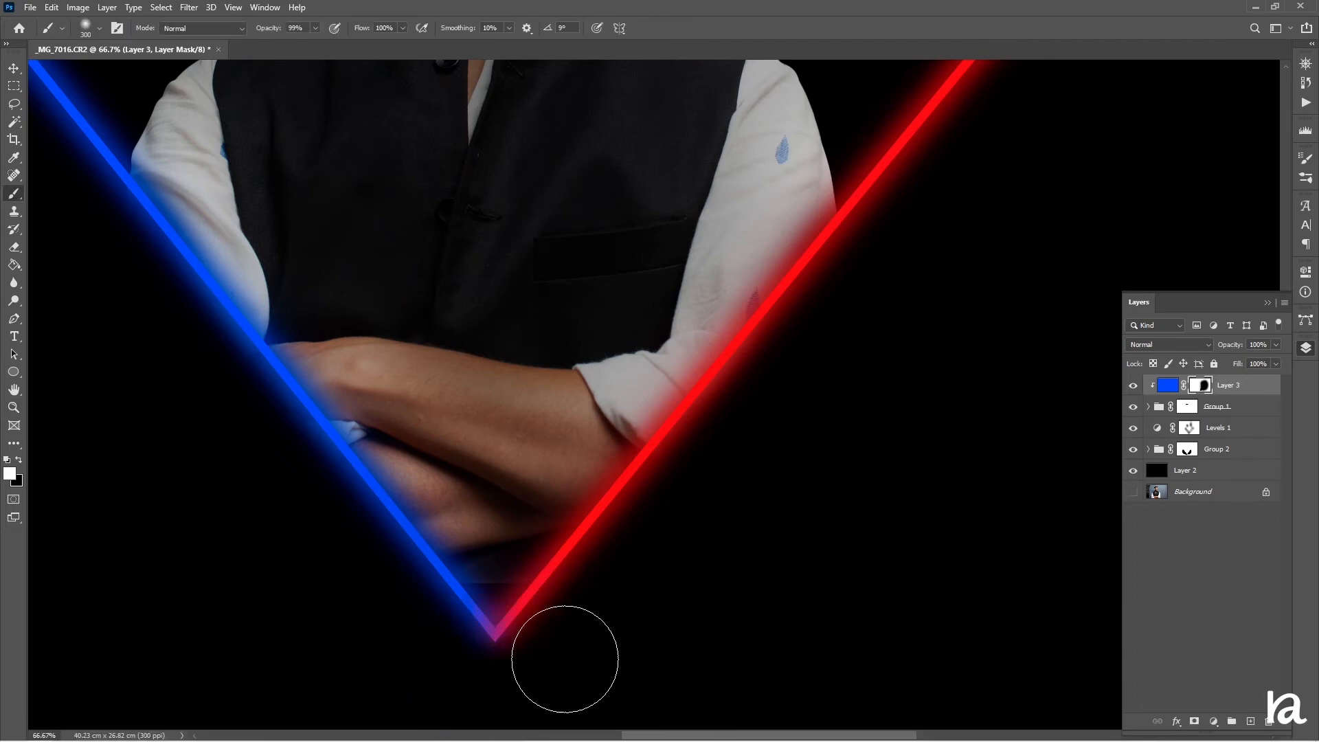
pyautogui.press('x')
pyautogui.hotkey('ctrl', '-')
pyautogui.hotkey('ctrl', '-')
pyautogui.hotkey('ctrl', '-')
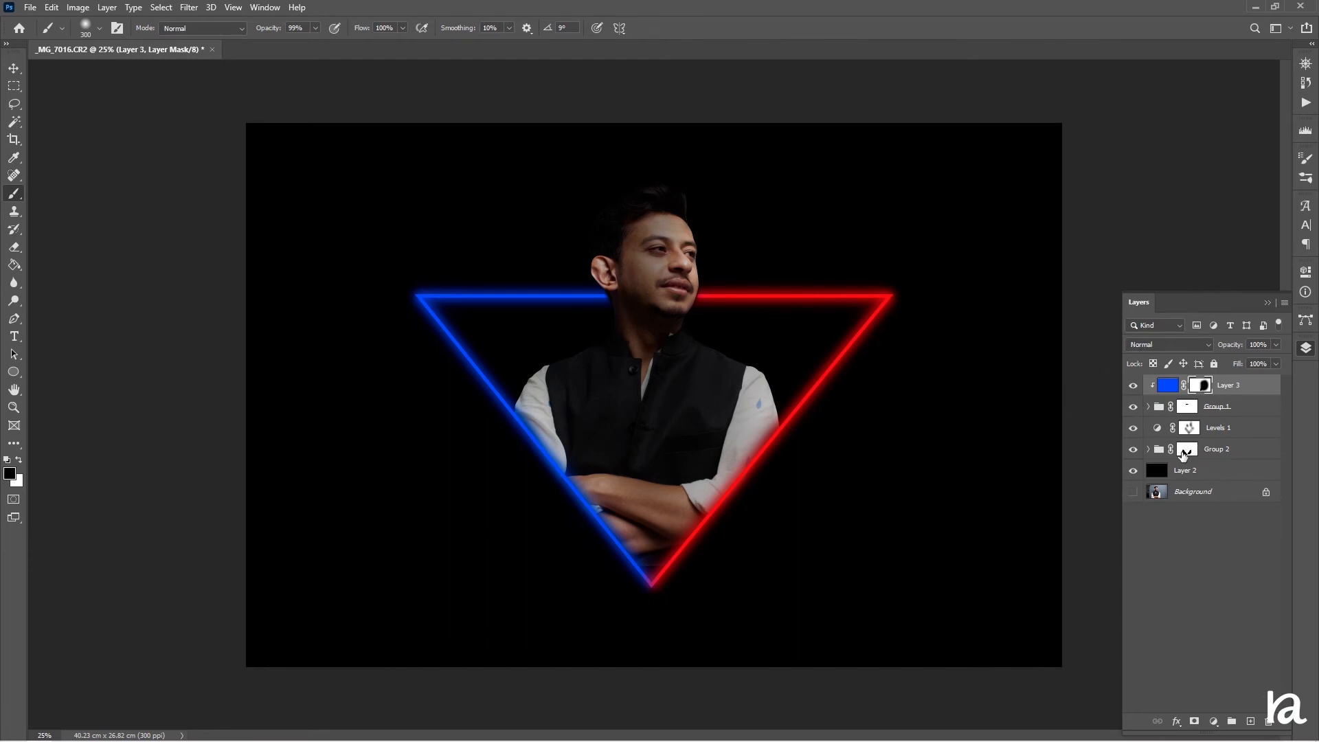
# Add a new layer above the subject group, fill it with red, and set its blend mode to Soft Light
pyautogui.click(1132, 449)
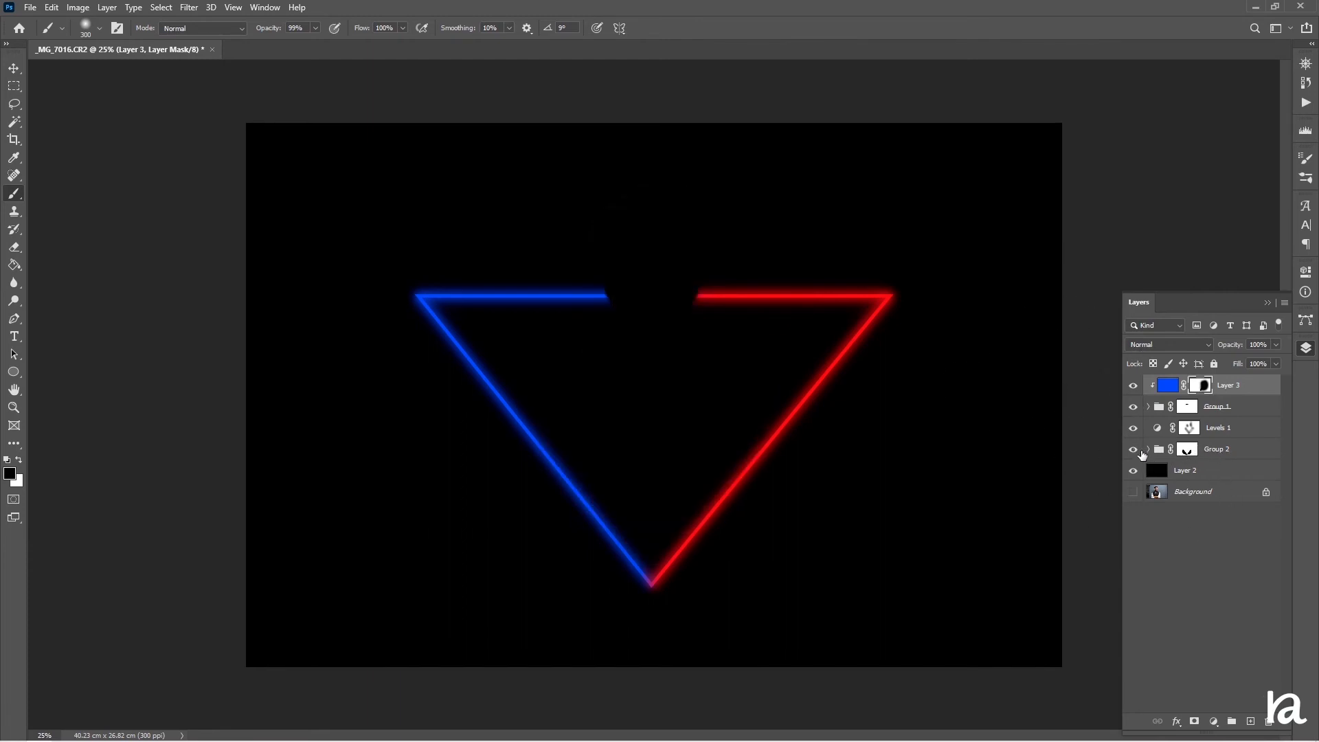
pyautogui.click(1187, 450)
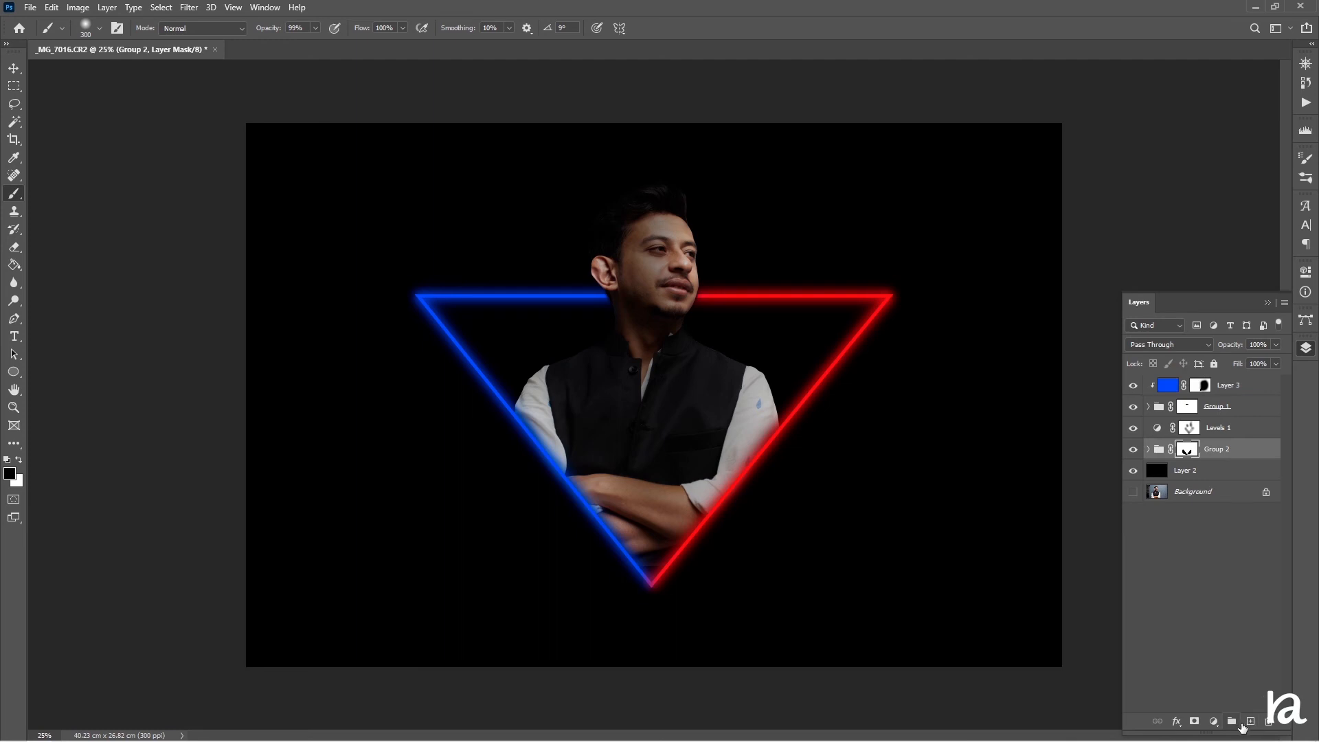
pyautogui.click(1249, 721)
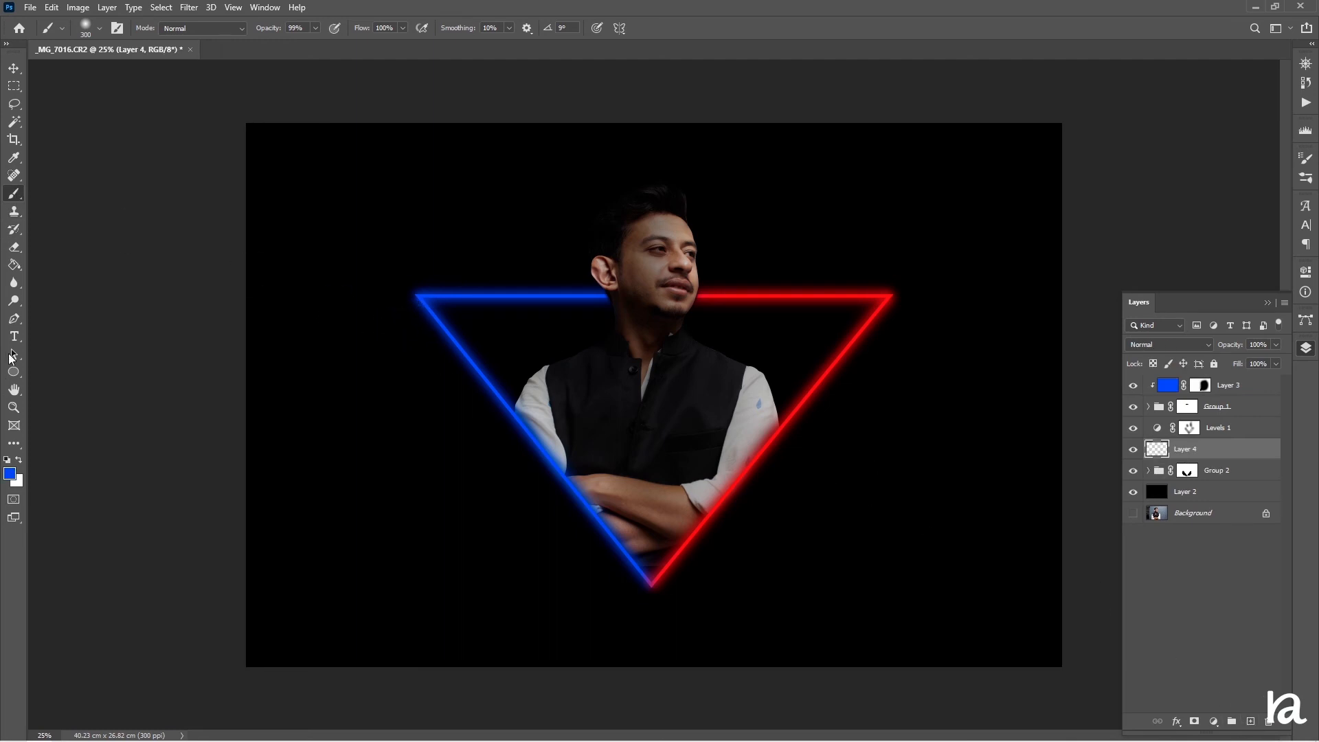
pyautogui.click(14, 265)
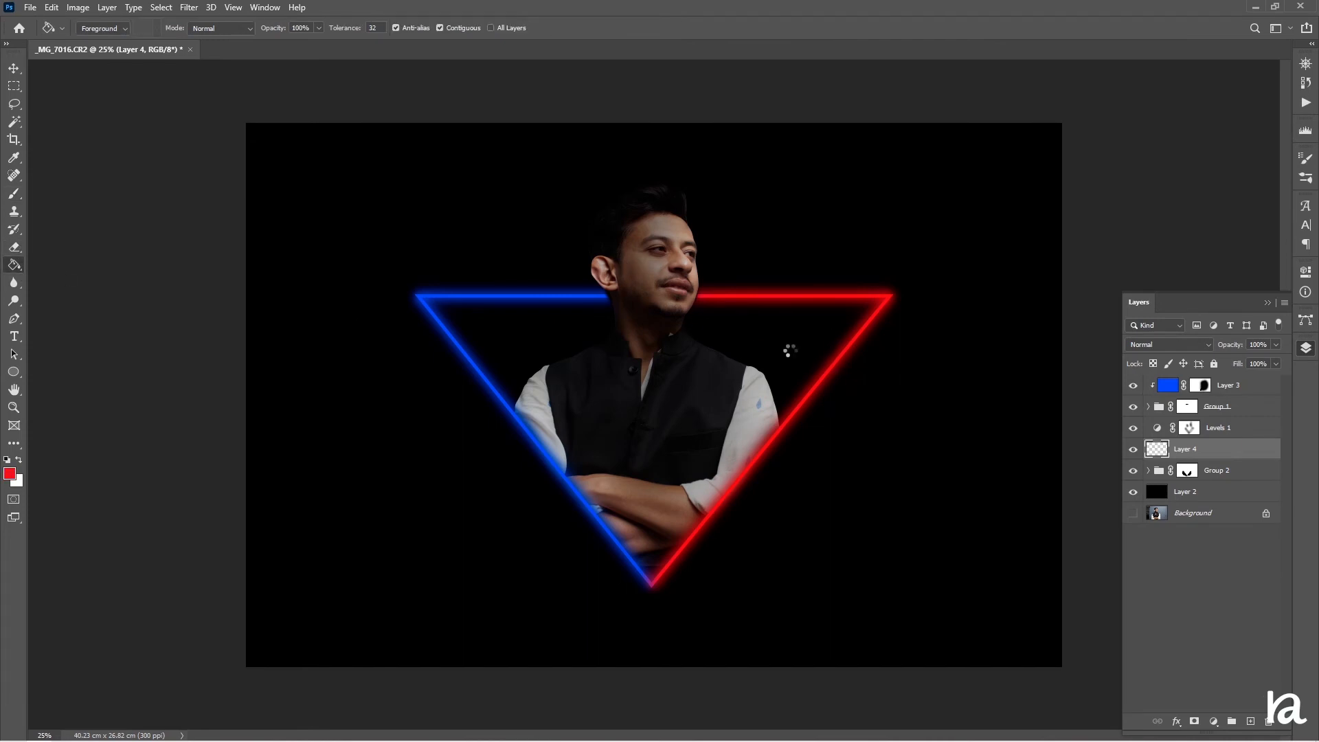
pyautogui.click(789, 350)
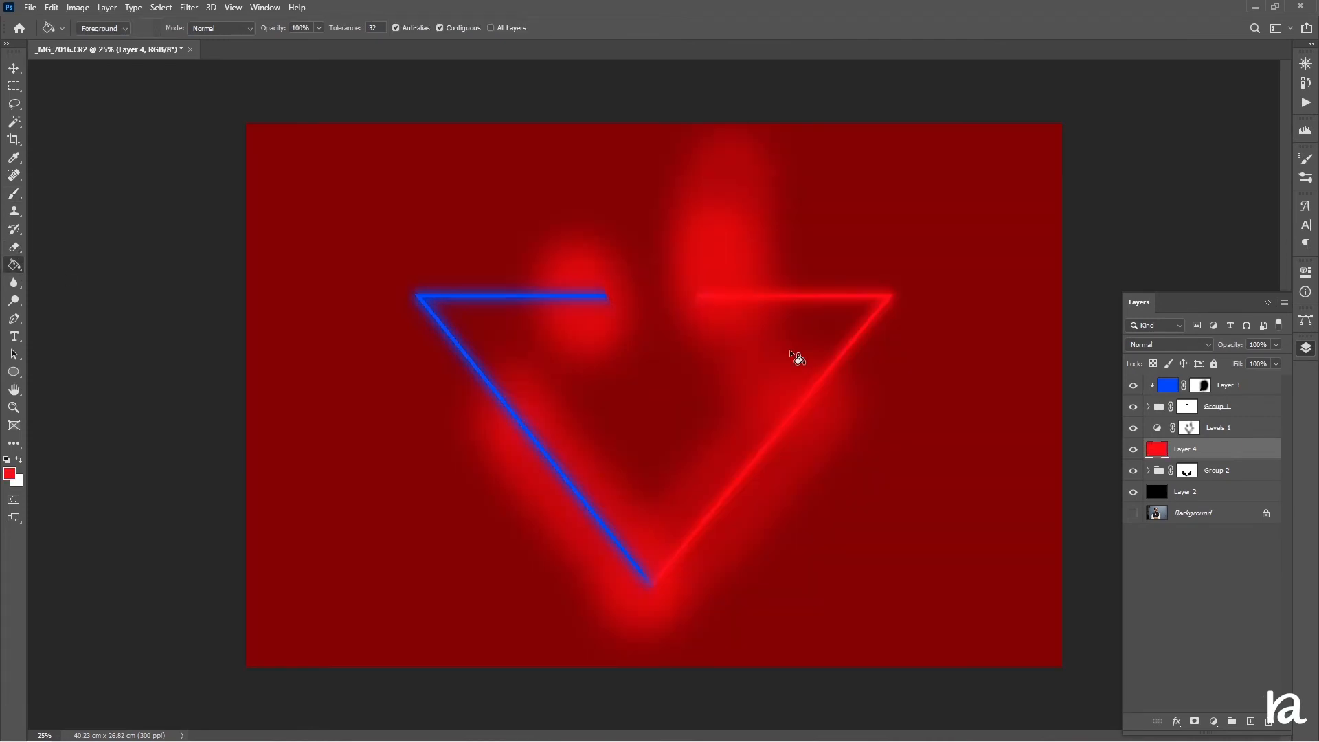
pyautogui.click(1161, 348)
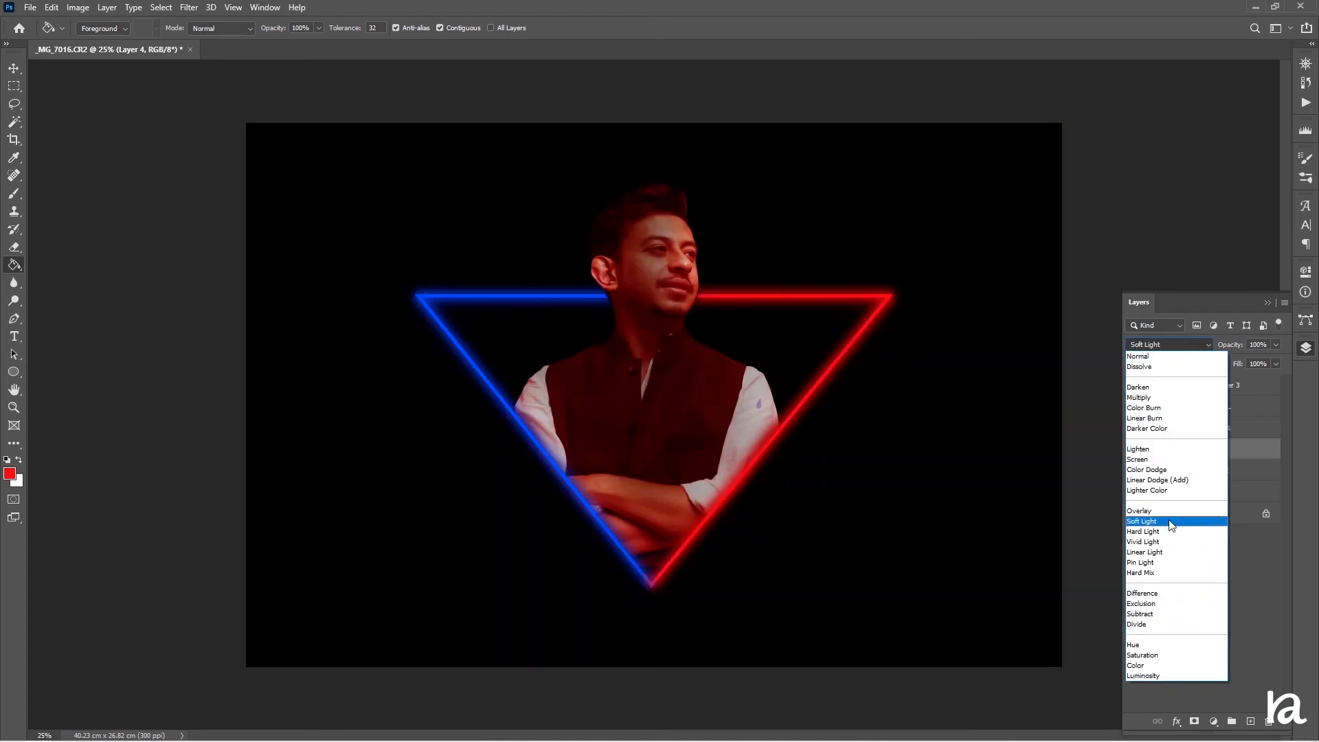
pyautogui.click(1171, 523)
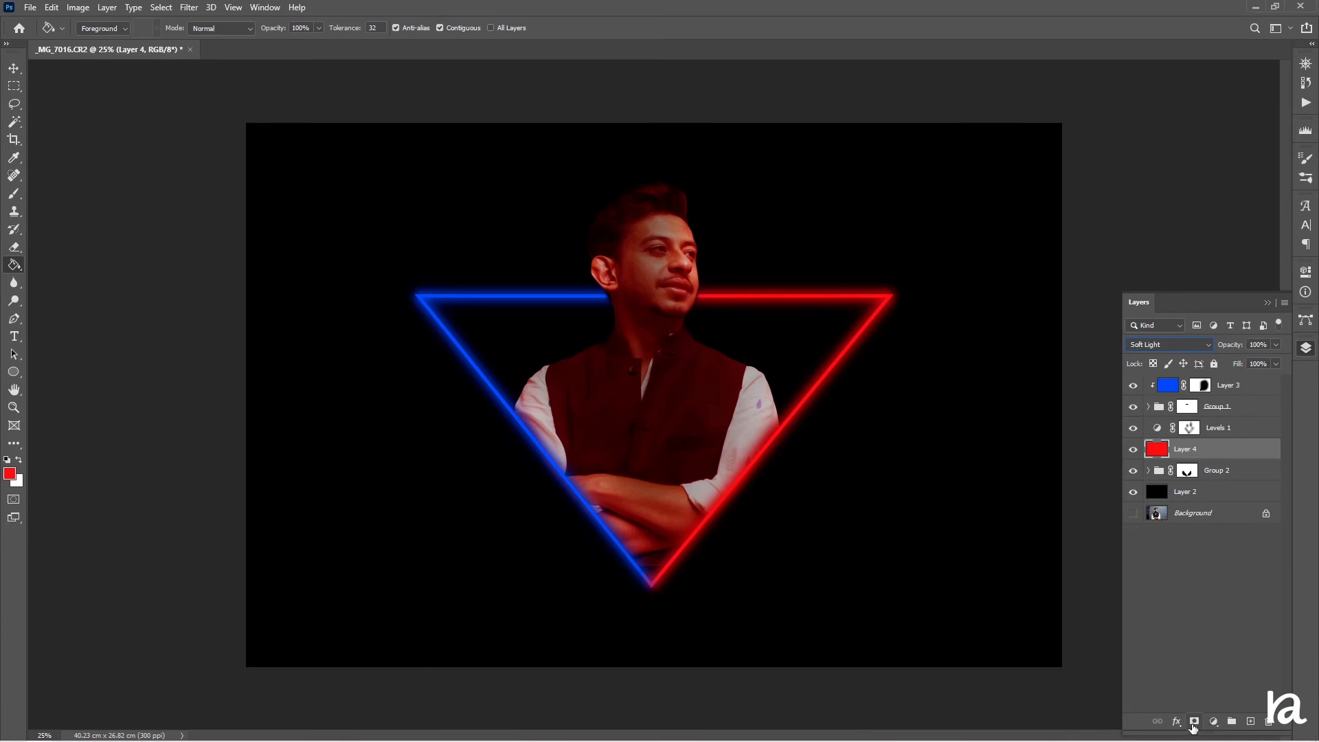
# Add a mask to the red layer and, with a large black brush, mask it off the subject's left half
pyautogui.click(1194, 720)
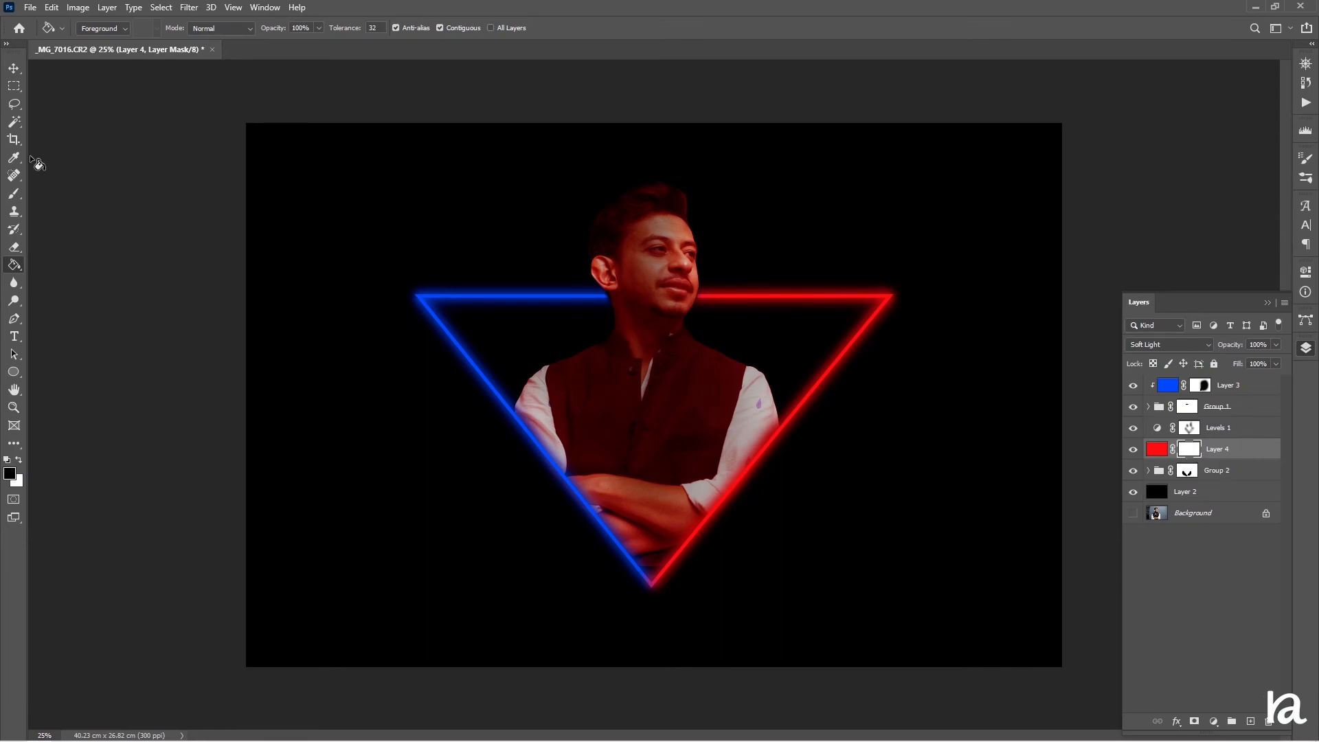
pyautogui.click(15, 194)
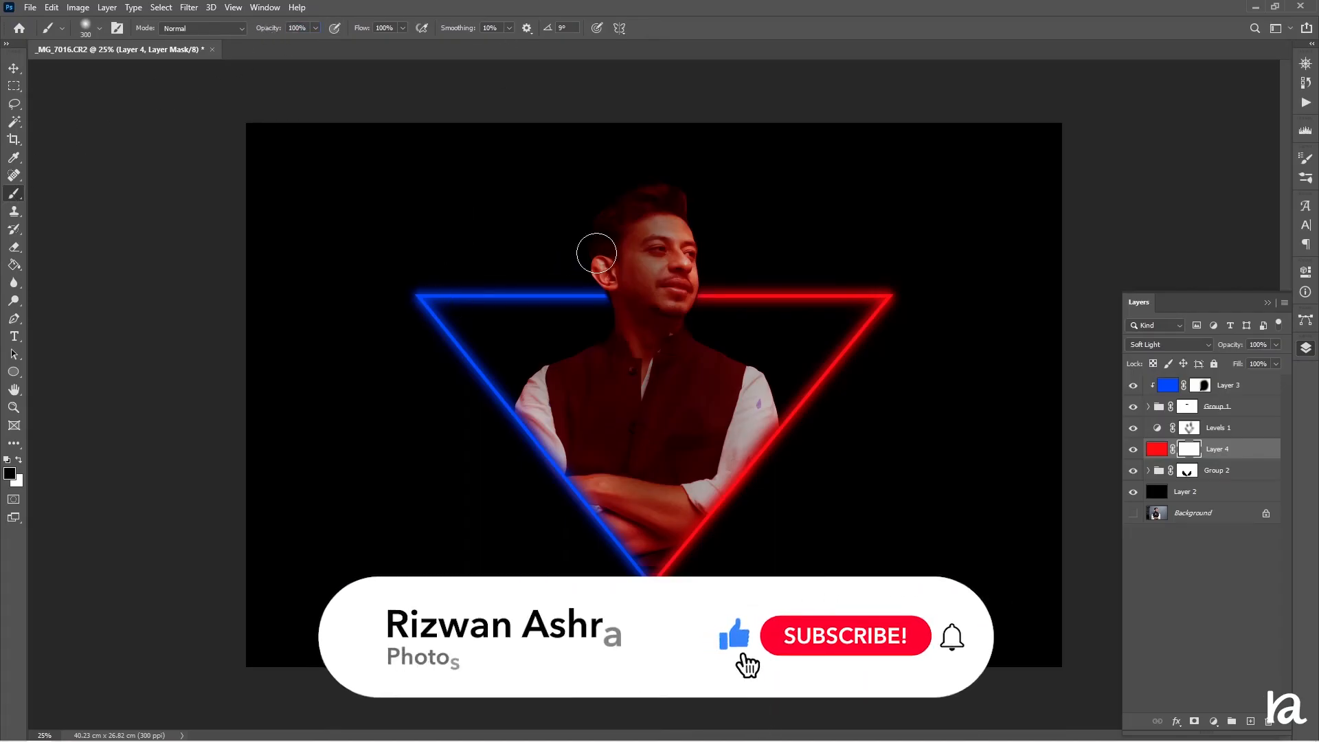
pyautogui.press(']')
pyautogui.press(']')
pyautogui.press(']')
pyautogui.press(']')
pyautogui.press(']')
pyautogui.press(']')
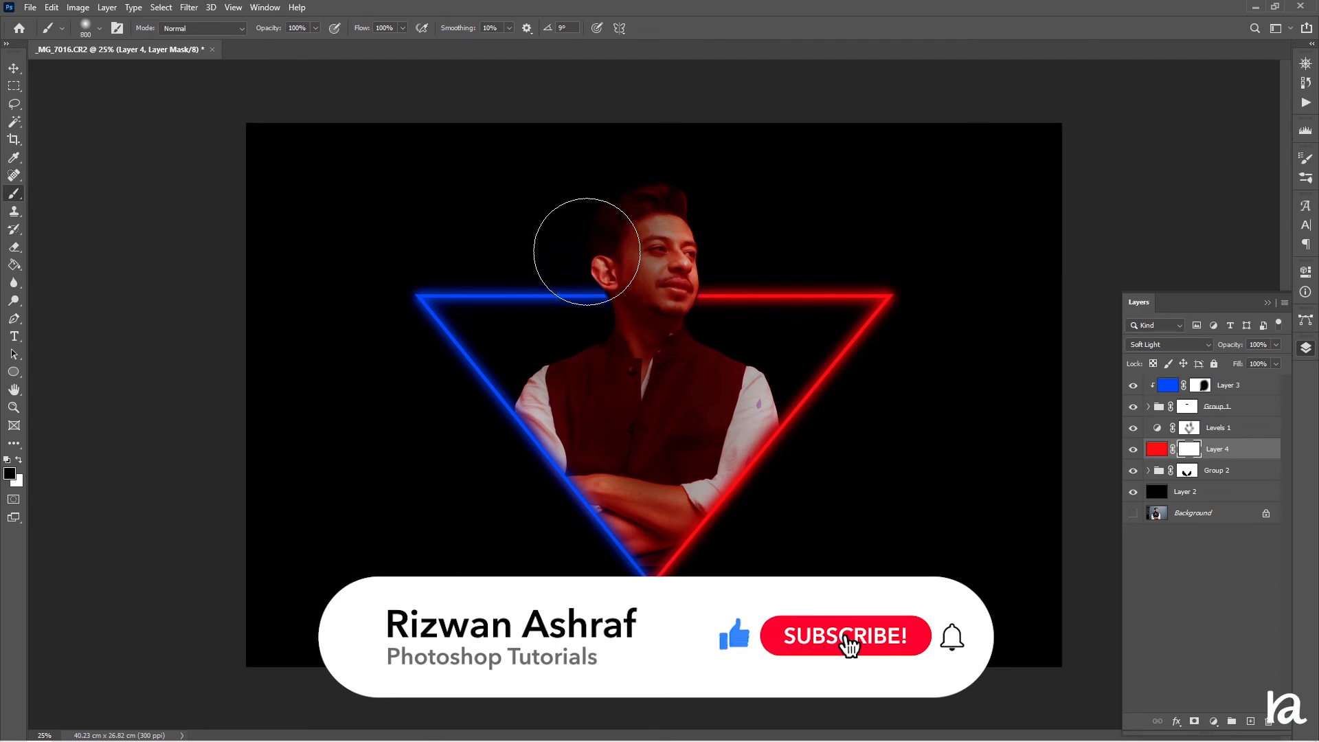
pyautogui.moveTo(581, 312)
pyautogui.mouseDown()
pyautogui.moveTo(573, 484)
pyautogui.moveTo(534, 558)
pyautogui.moveTo(514, 538)
pyautogui.moveTo(552, 479)
pyautogui.moveTo(543, 407)
pyautogui.moveTo(561, 445)
pyautogui.mouseUp()
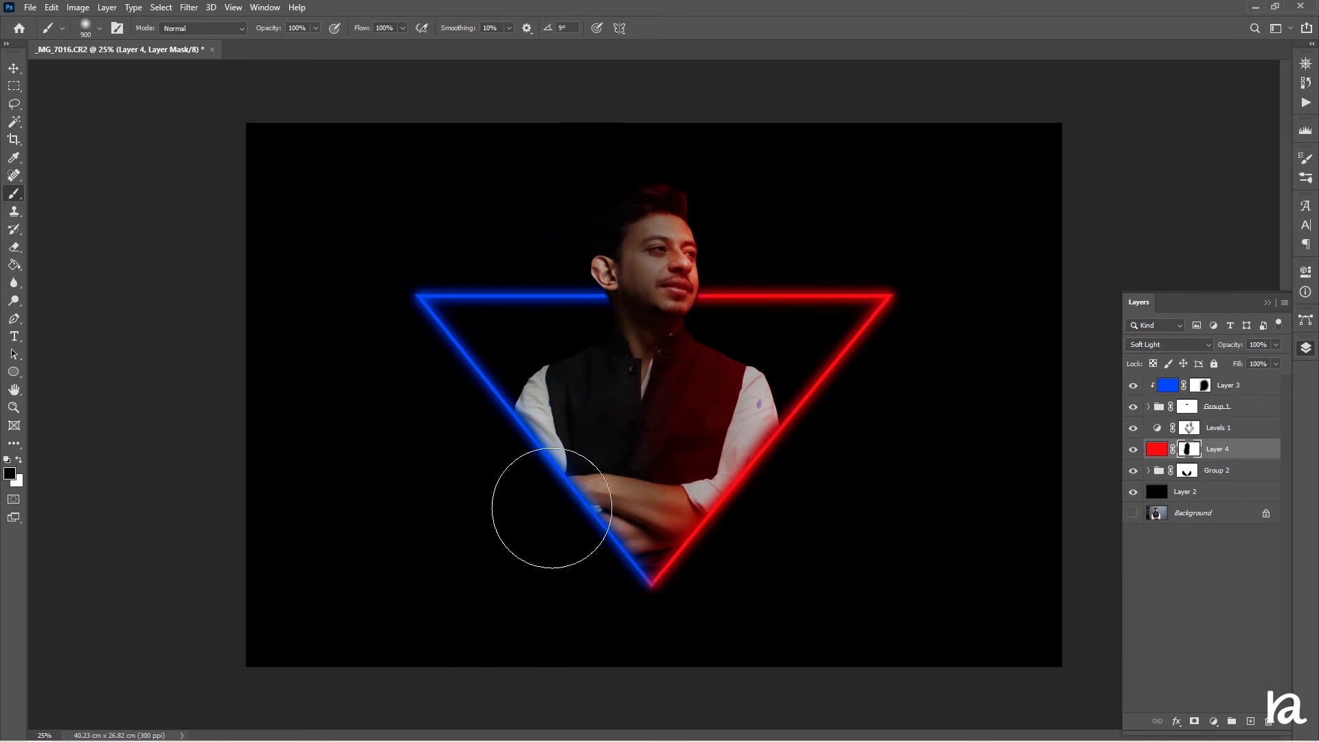
pyautogui.moveTo(516, 335)
pyautogui.mouseDown()
pyautogui.moveTo(490, 511)
pyautogui.moveTo(404, 482)
pyautogui.moveTo(368, 442)
pyautogui.moveTo(399, 608)
pyautogui.moveTo(466, 419)
pyautogui.mouseUp()
# Add another layer, sample the triangle's blue, fill the layer with it, and set its blend mode to Soft Light
pyautogui.click(1249, 720)
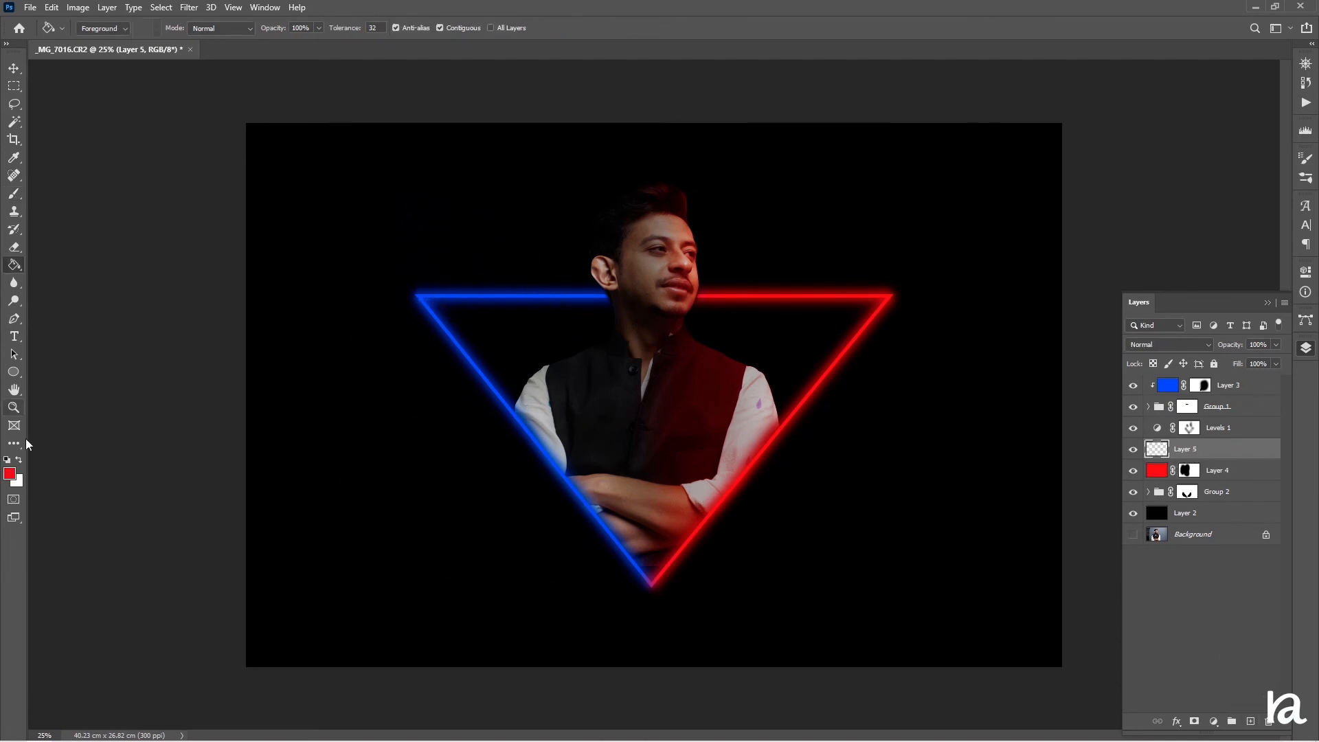
pyautogui.press('g')
pyautogui.keyDown('alt'); pyautogui.click(450, 335); pyautogui.keyUp('alt')
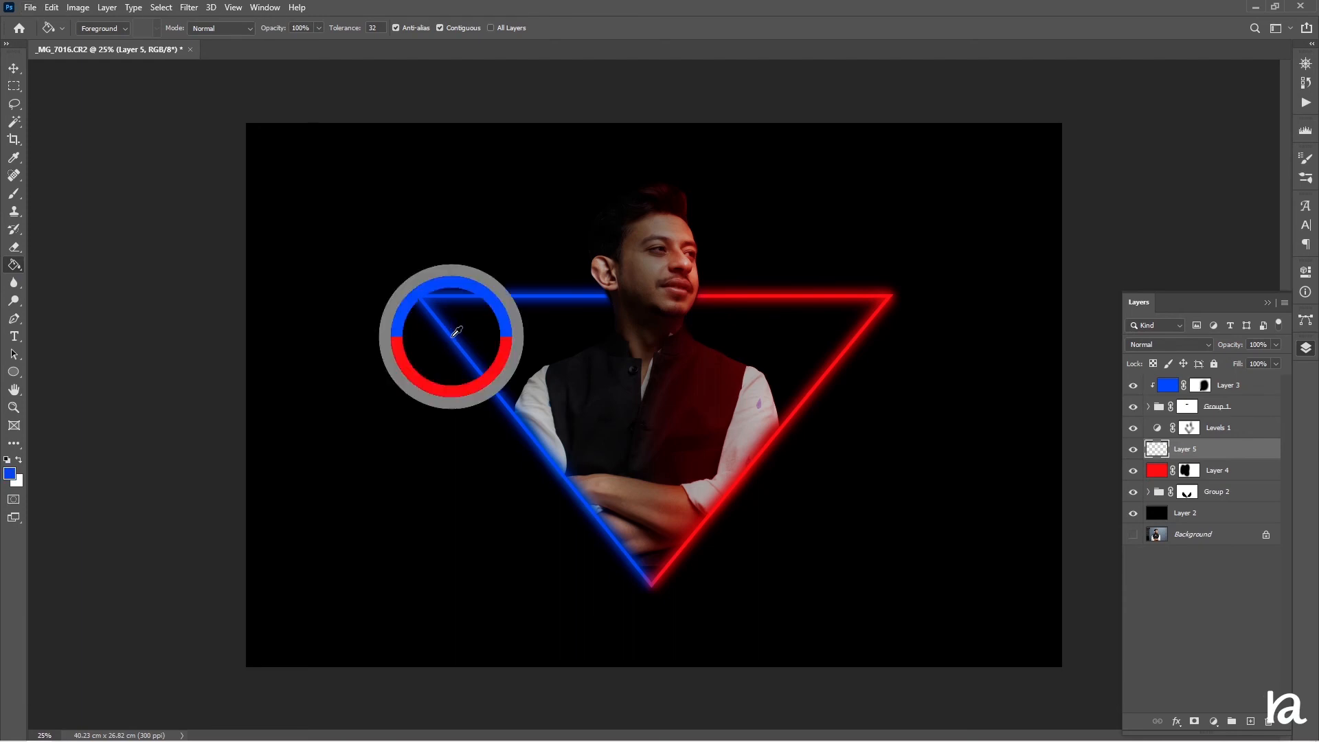
pyautogui.click(494, 348)
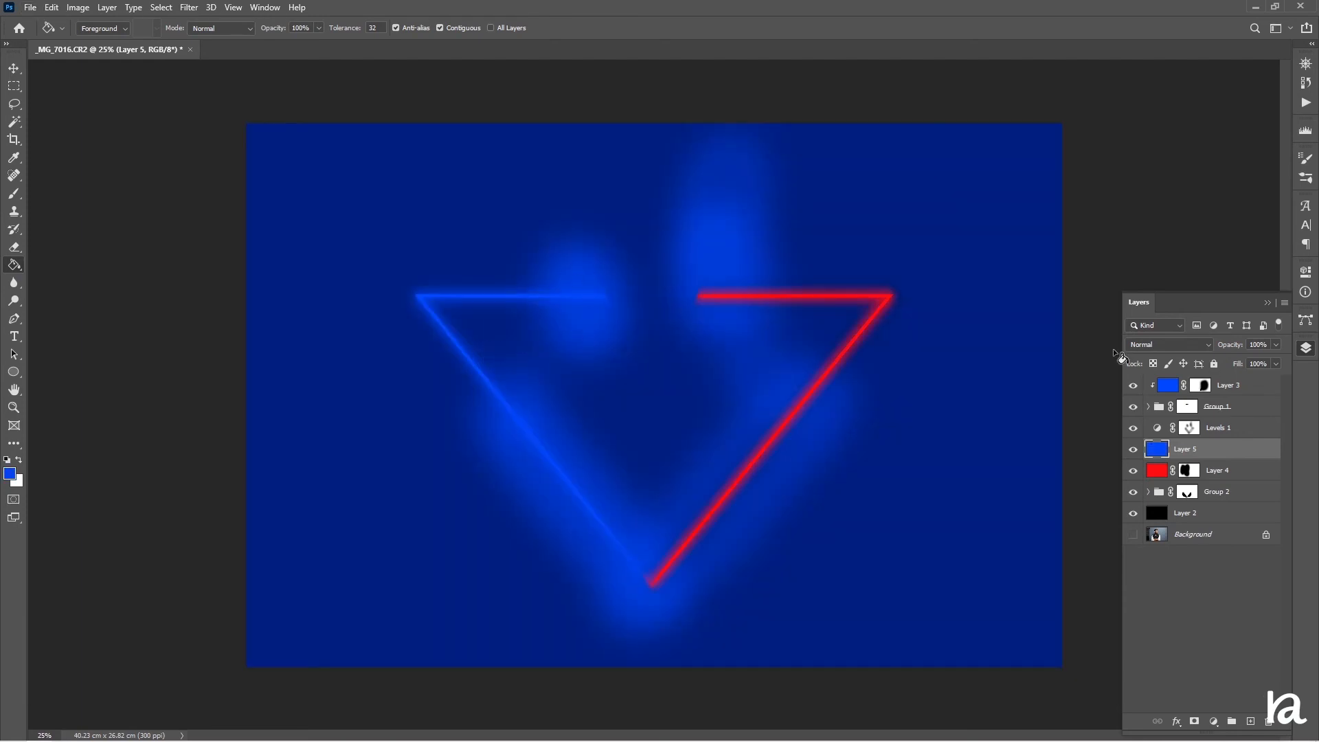
pyautogui.click(1151, 348)
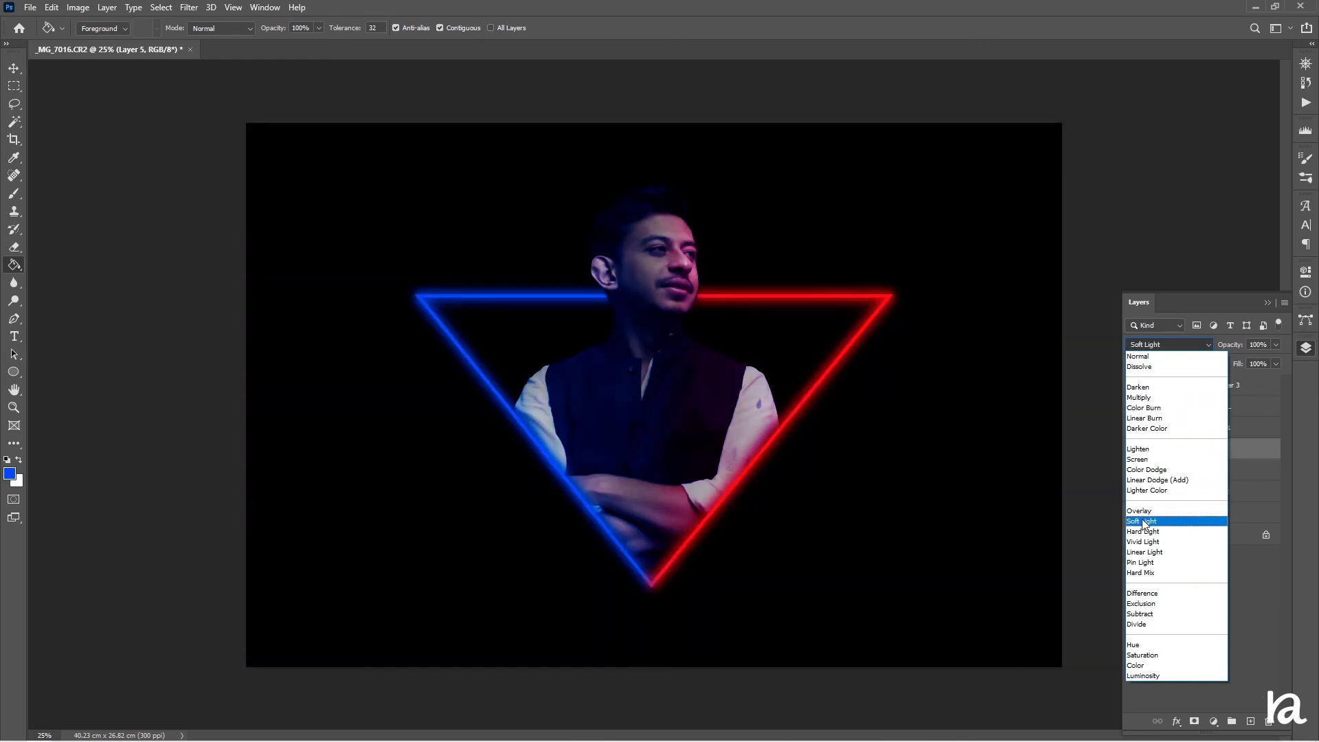
pyautogui.click(1141, 521)
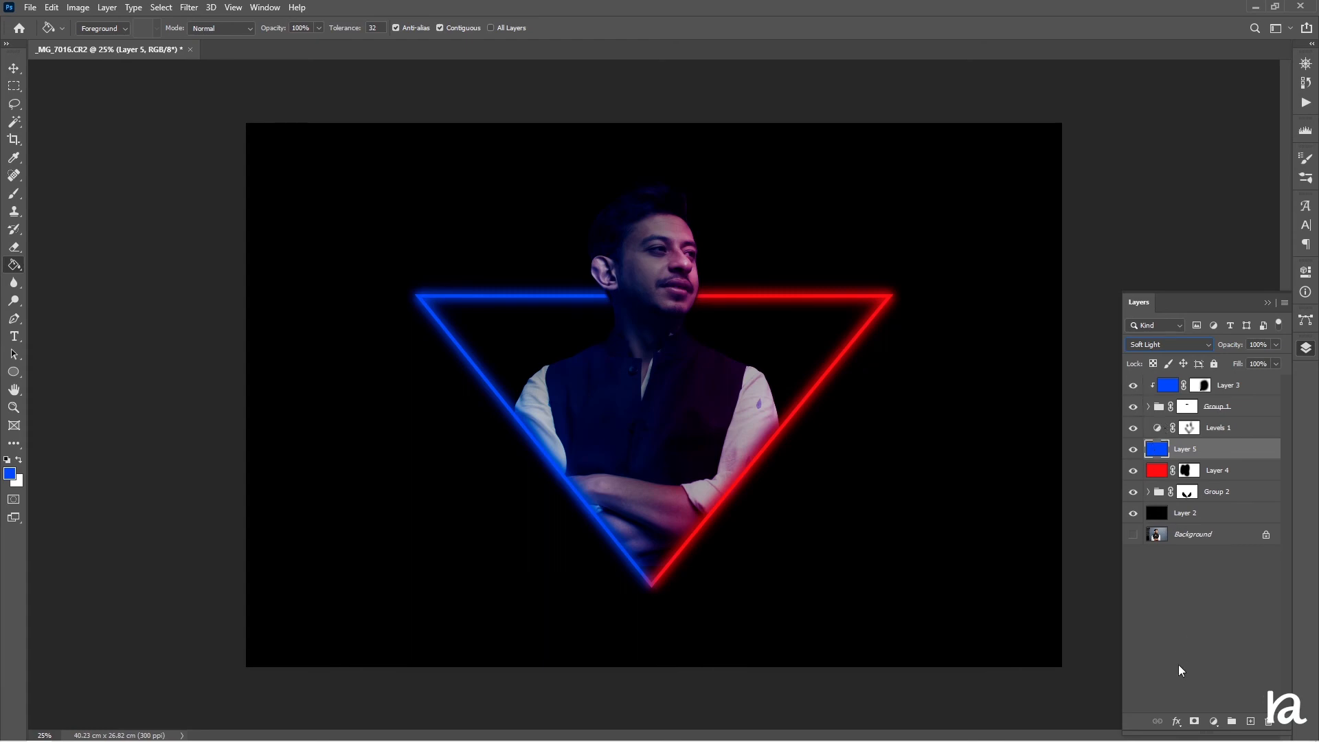
# Add a mask to the blue layer and mask it off the subject's right half so blue tints only his left side
pyautogui.click(1195, 721)
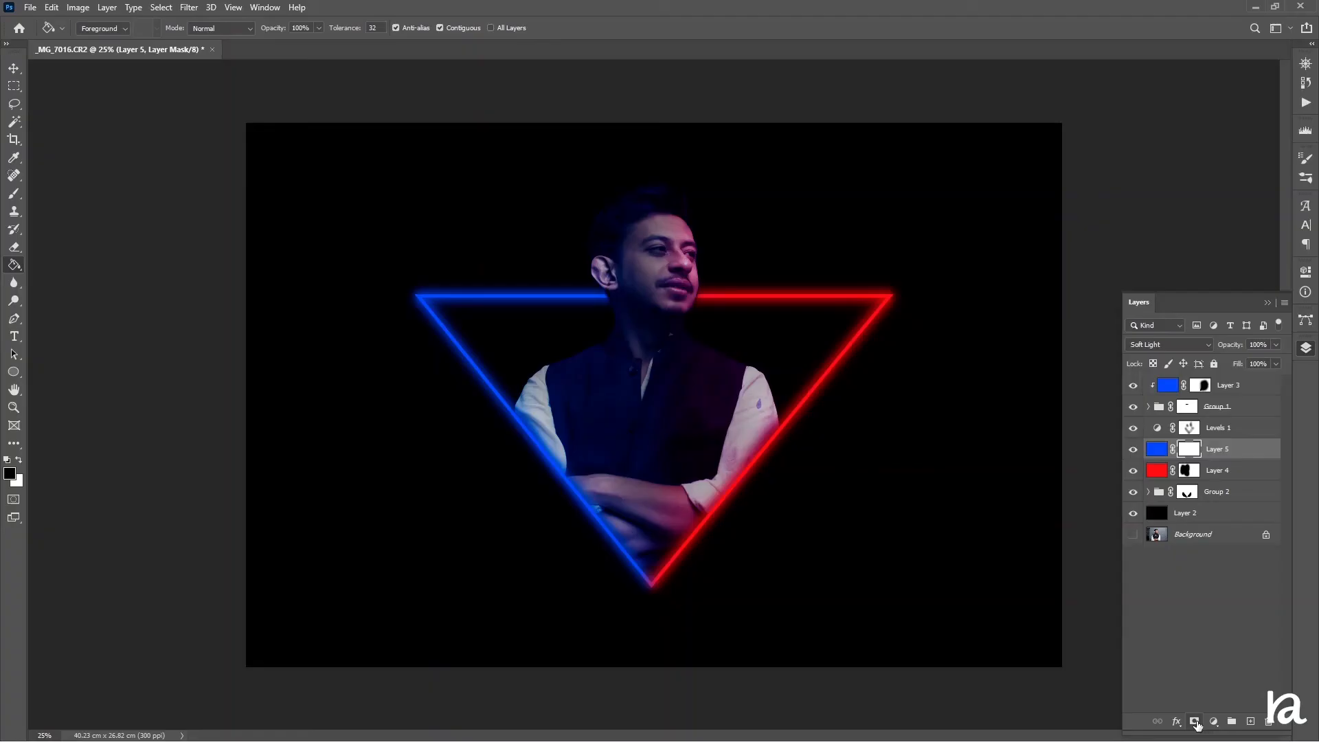
pyautogui.click(14, 193)
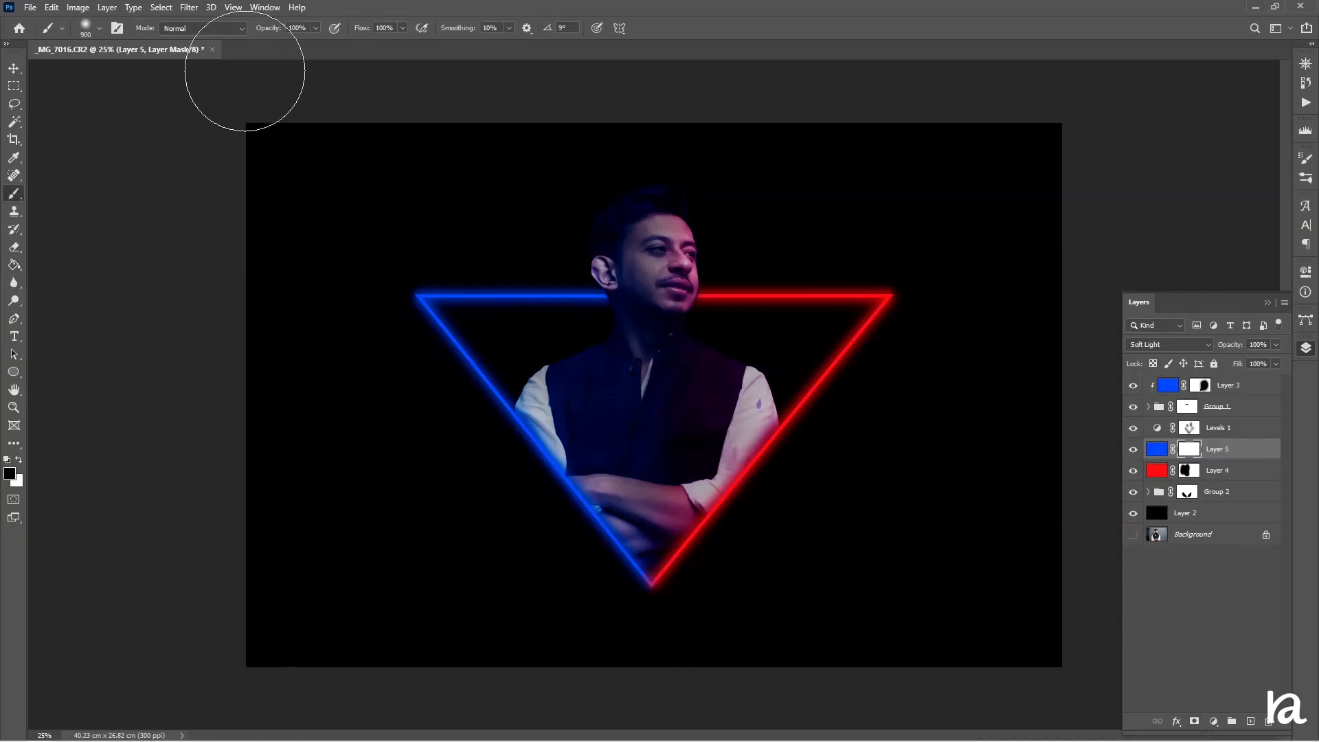
pyautogui.moveTo(678, 323)
pyautogui.mouseDown()
pyautogui.moveTo(680, 465)
pyautogui.moveTo(712, 147)
pyautogui.moveTo(685, 509)
pyautogui.moveTo(727, 392)
pyautogui.moveTo(720, 603)
pyautogui.moveTo(712, 496)
pyautogui.moveTo(735, 168)
pyautogui.moveTo(745, 374)
pyautogui.mouseUp()
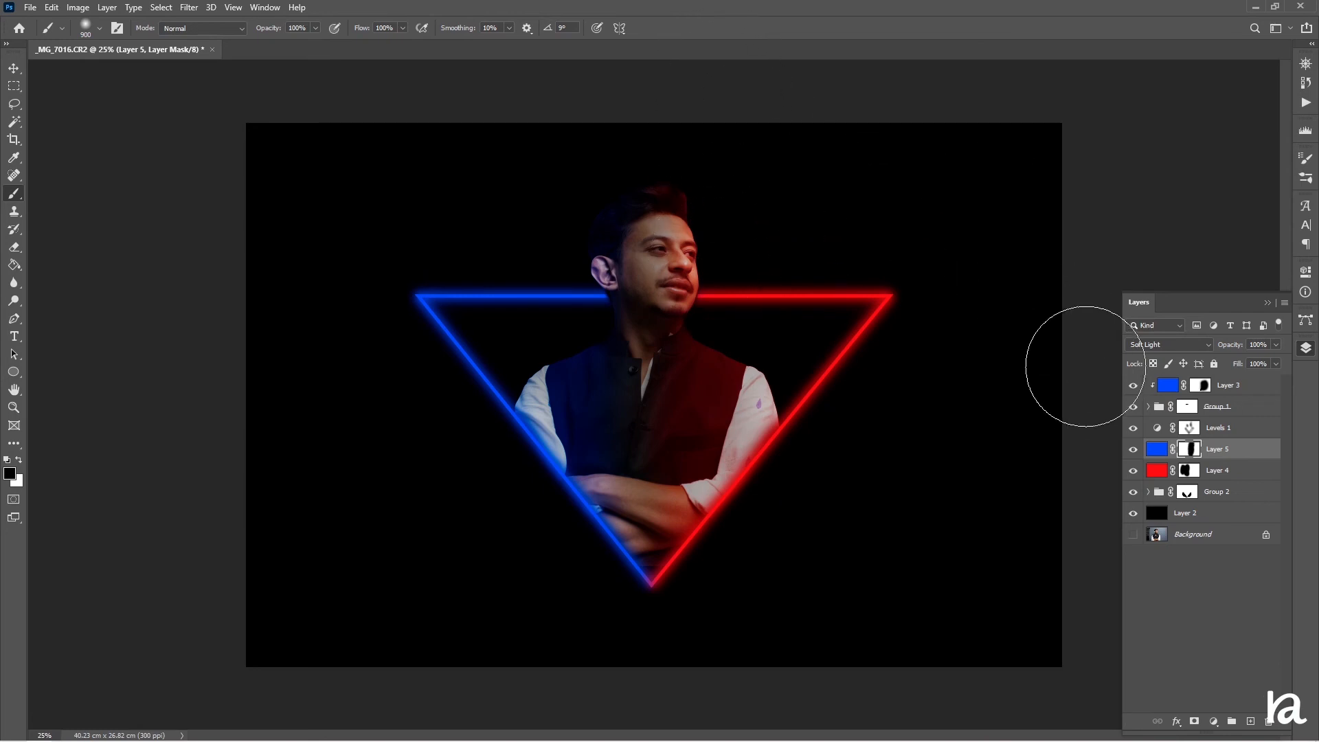
pyautogui.hotkey('ctrl', '+')
pyautogui.scroll(3, 694, 422)
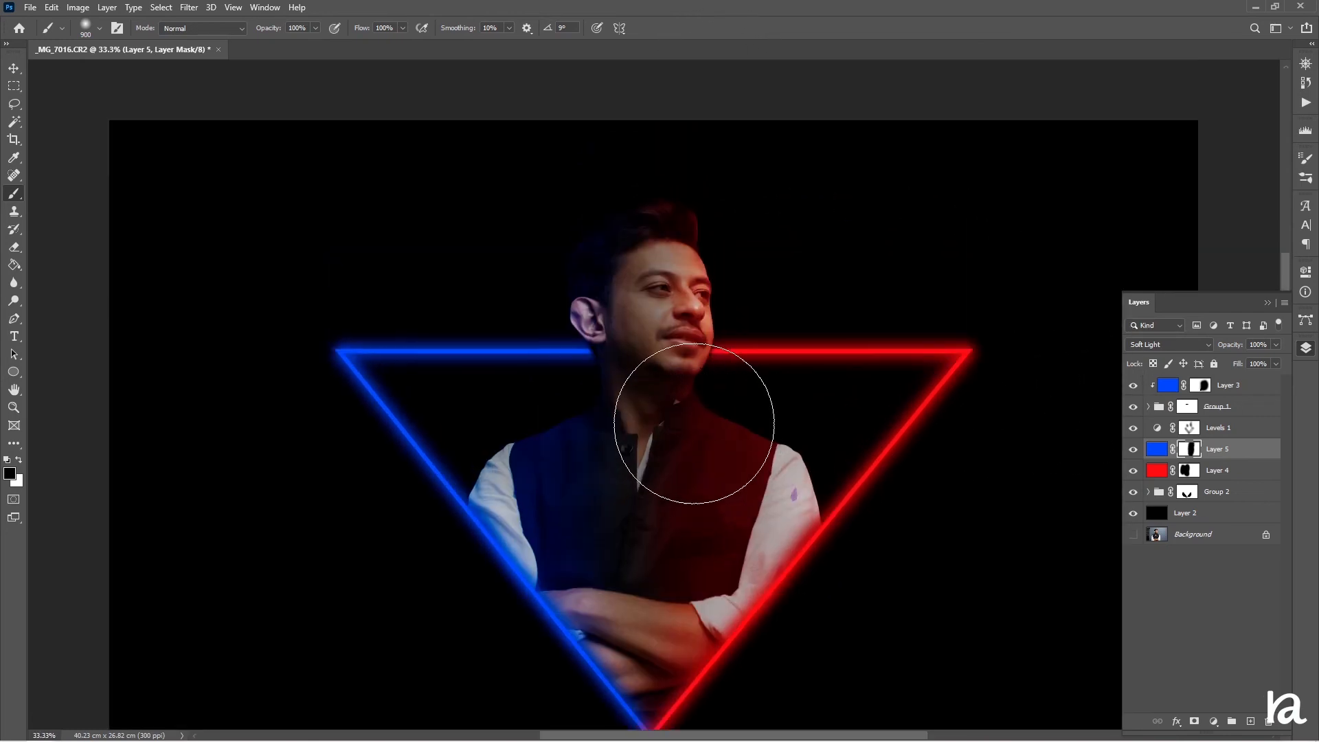
pyautogui.scroll(1, 694, 422)
# Add a Levels adjustment above the subject group, setting input highlights to 228, midtones 0.97 and output white to 218
pyautogui.press('x')
pyautogui.click(1186, 491)
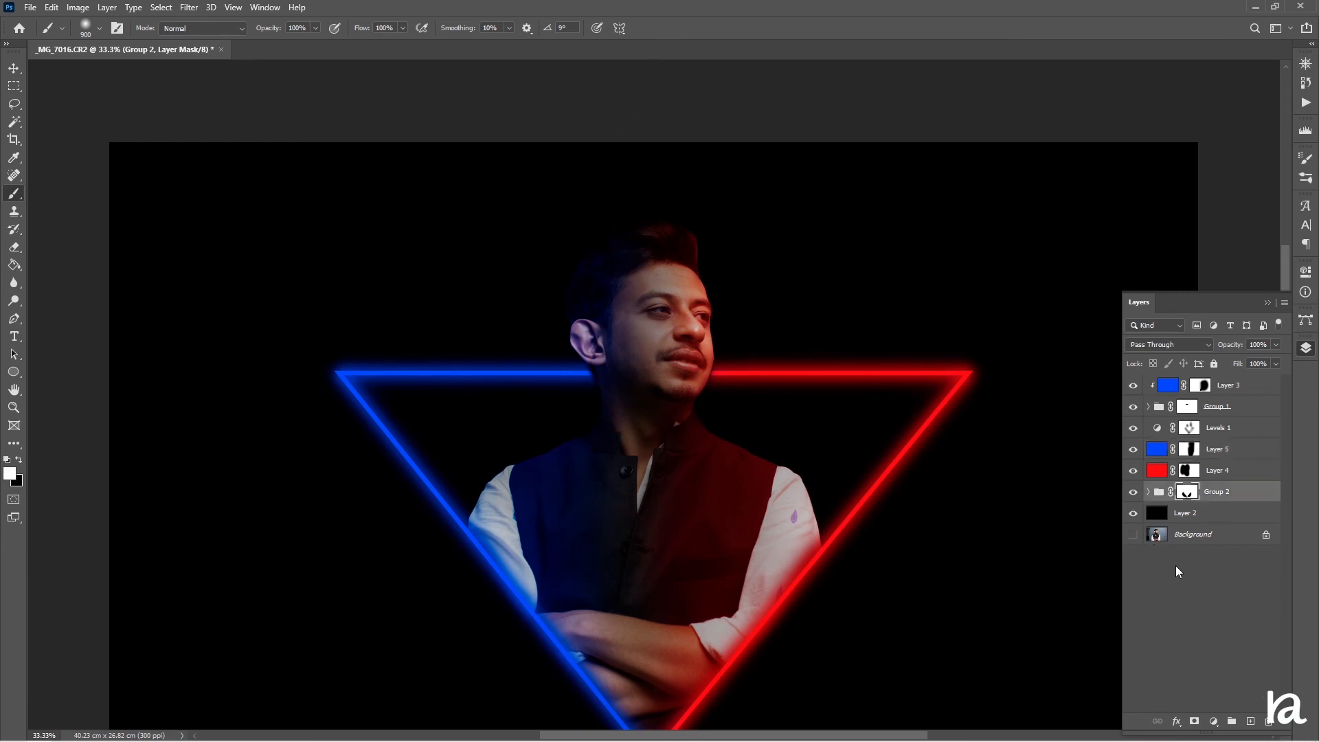
pyautogui.click(1213, 721)
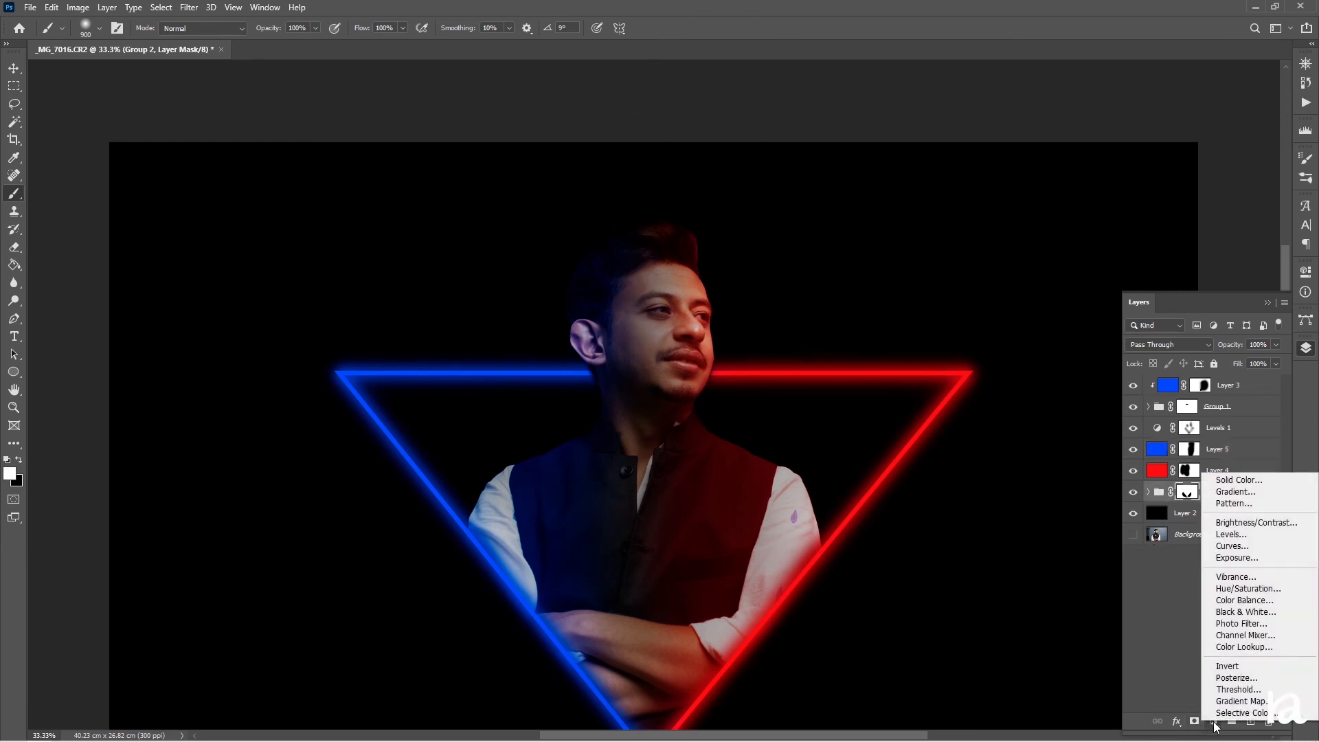
pyautogui.click(1240, 540)
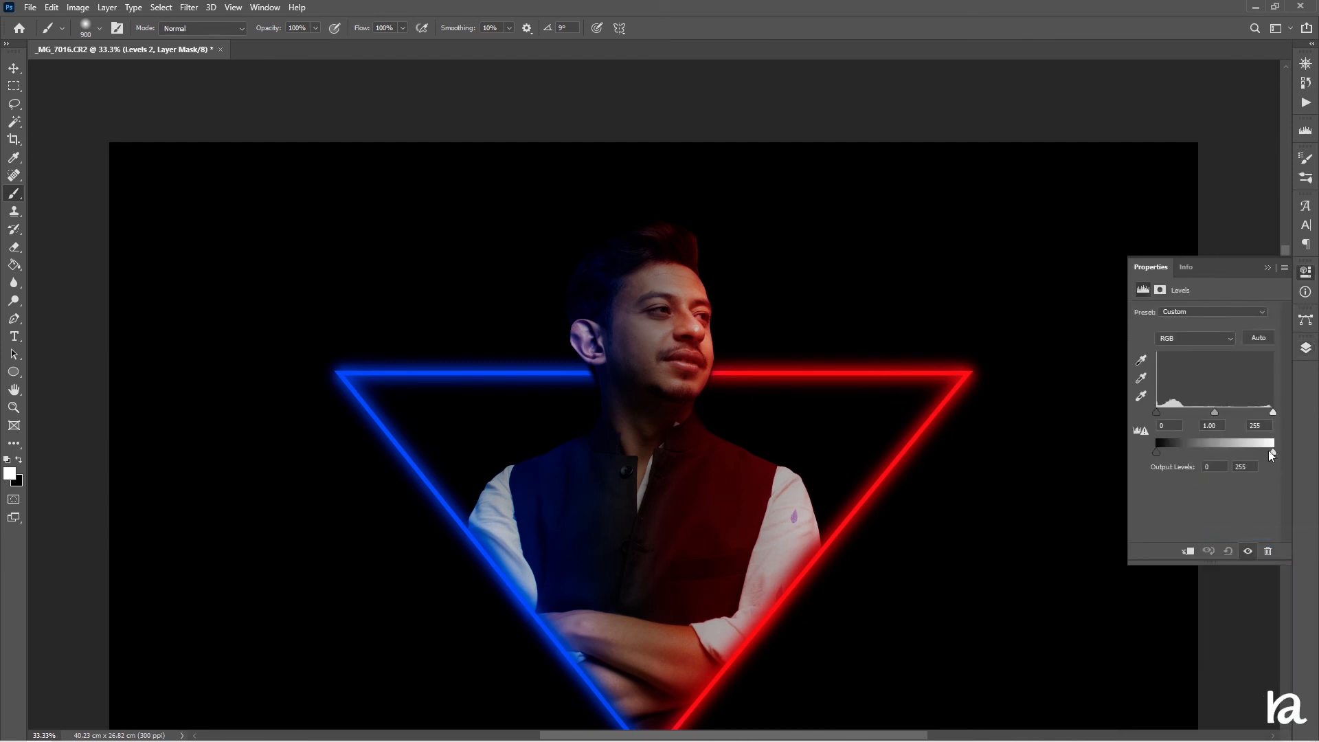
pyautogui.moveTo(1270, 452)
pyautogui.mouseDown()
pyautogui.moveTo(1225, 452)
pyautogui.moveTo(1255, 451)
pyautogui.mouseUp()
pyautogui.moveTo(1214, 412); pyautogui.dragTo(1261, 421)
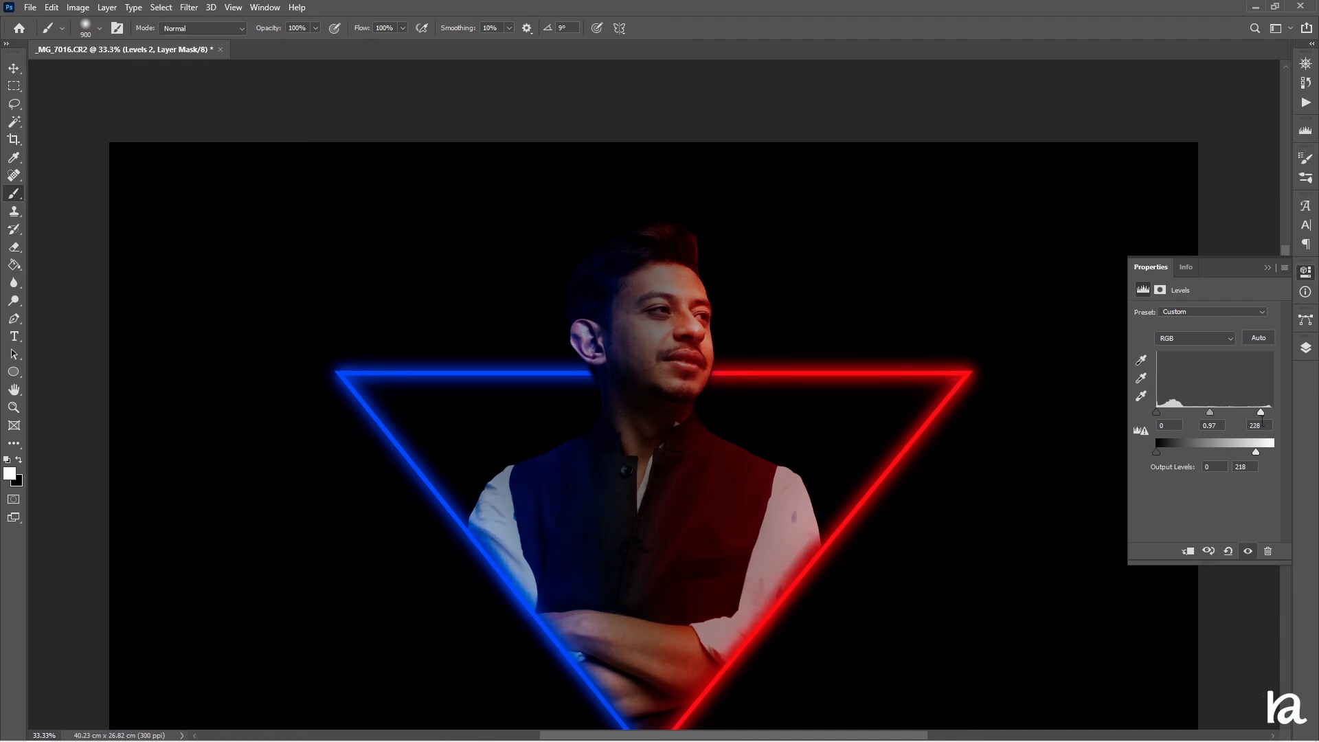
# Open the subject group, select Layer 1 copy, and apply a Camera Raw Filter raising Exposure to +0.35
pyautogui.click(1305, 348)
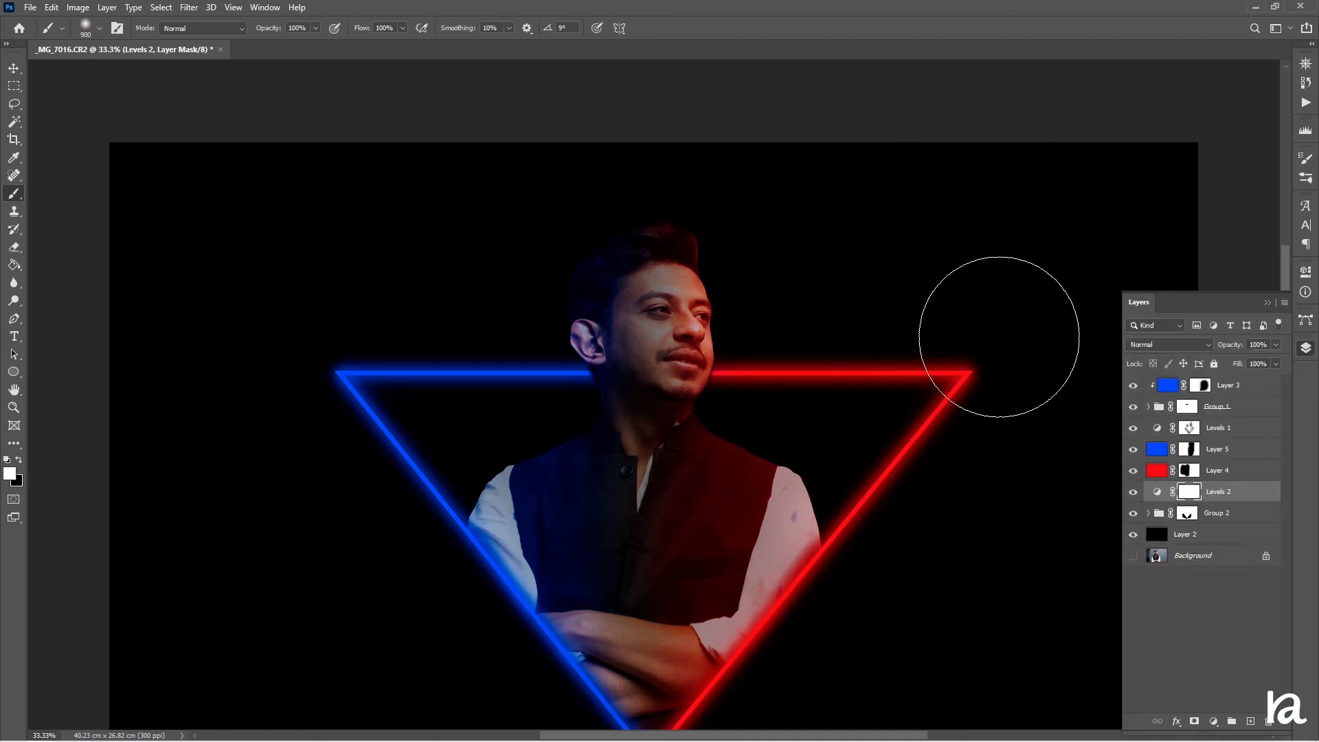
pyautogui.hotkey('ctrl', '-')
pyautogui.hotkey('ctrl', '-')
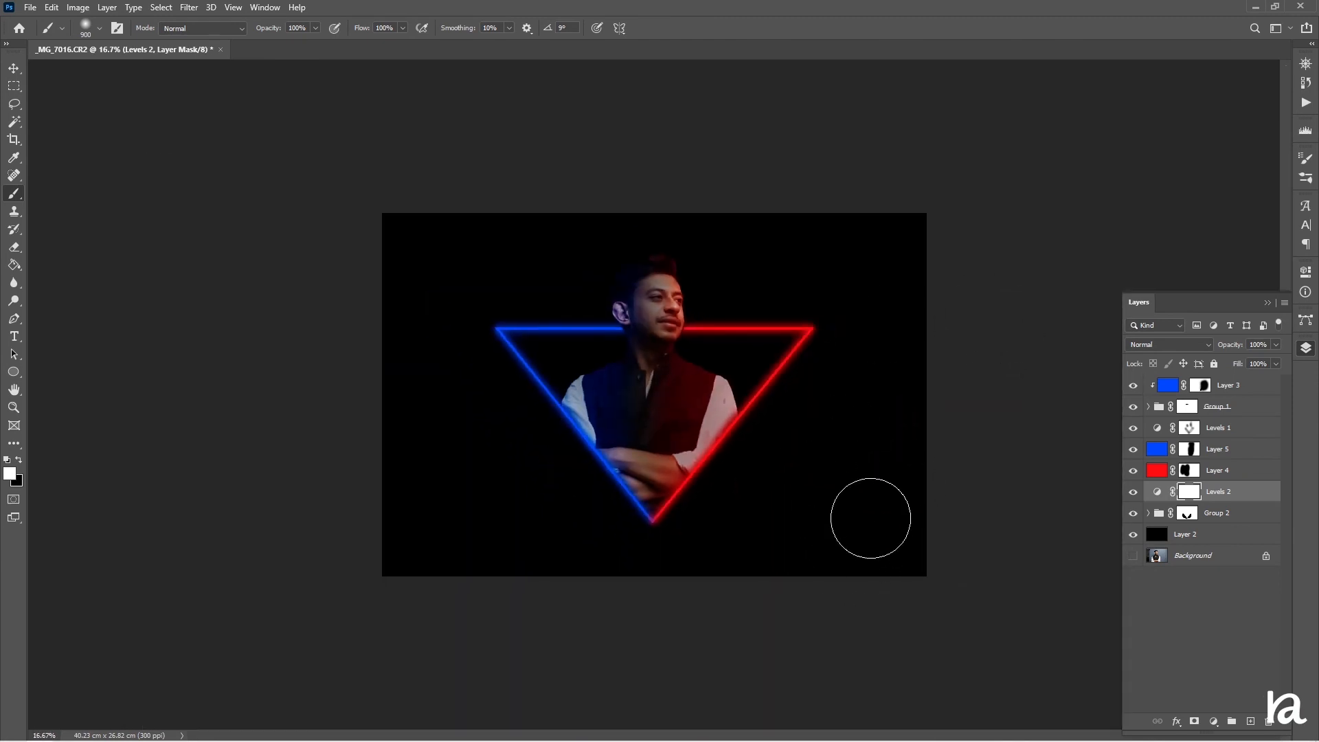
pyautogui.click(1148, 513)
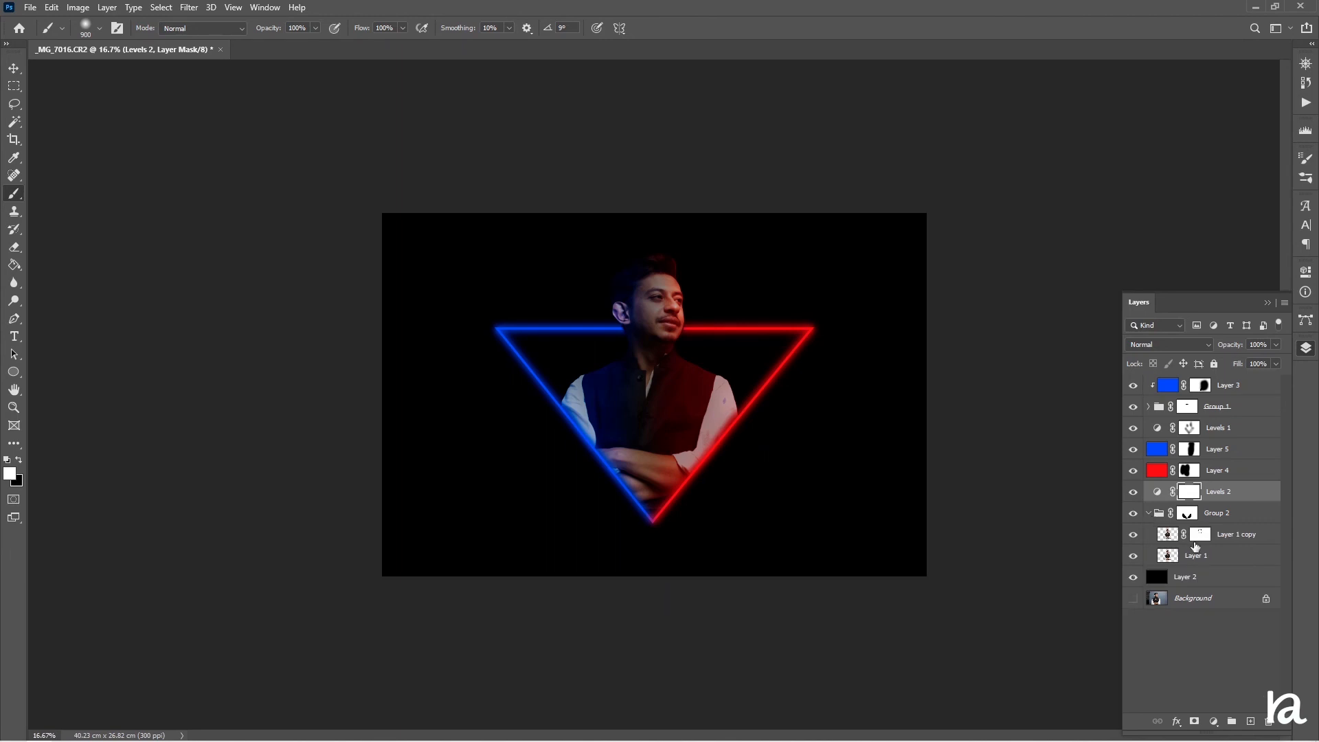
pyautogui.click(1192, 541)
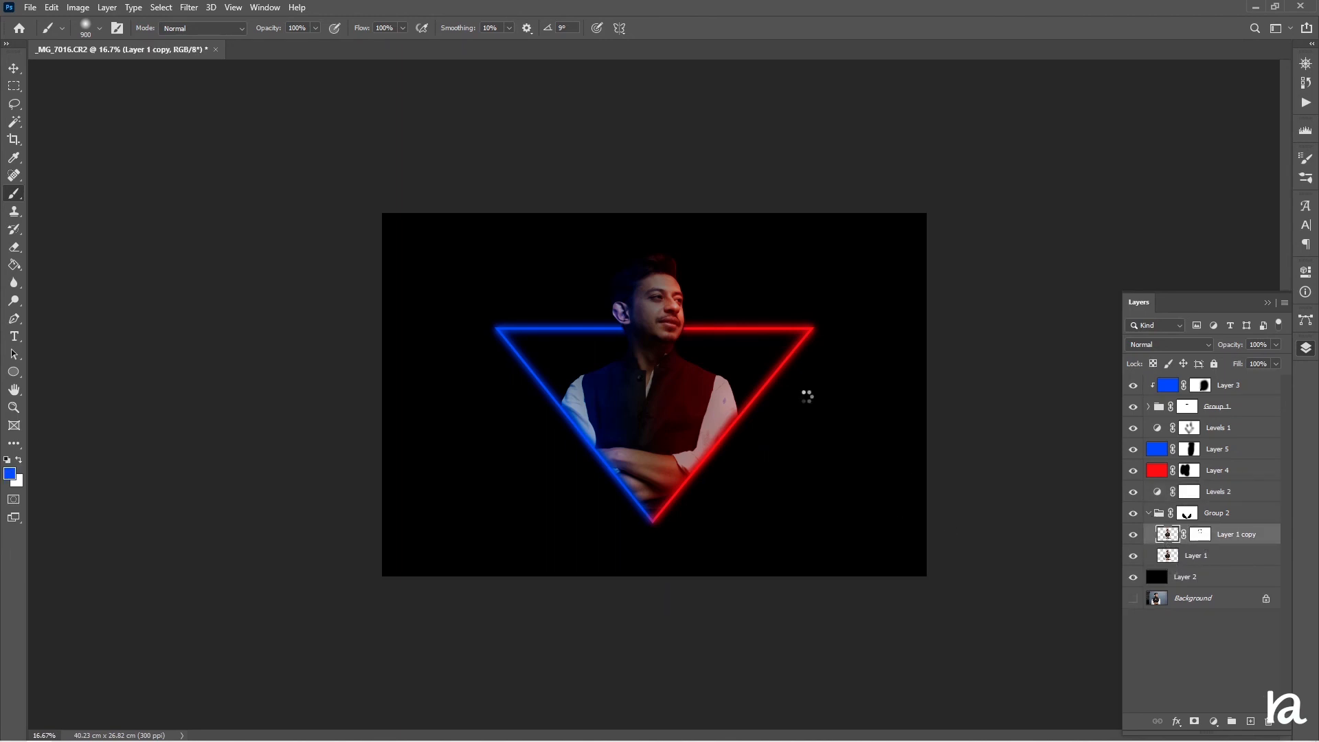
pyautogui.hotkey('ctrl', 'shift', 'a')
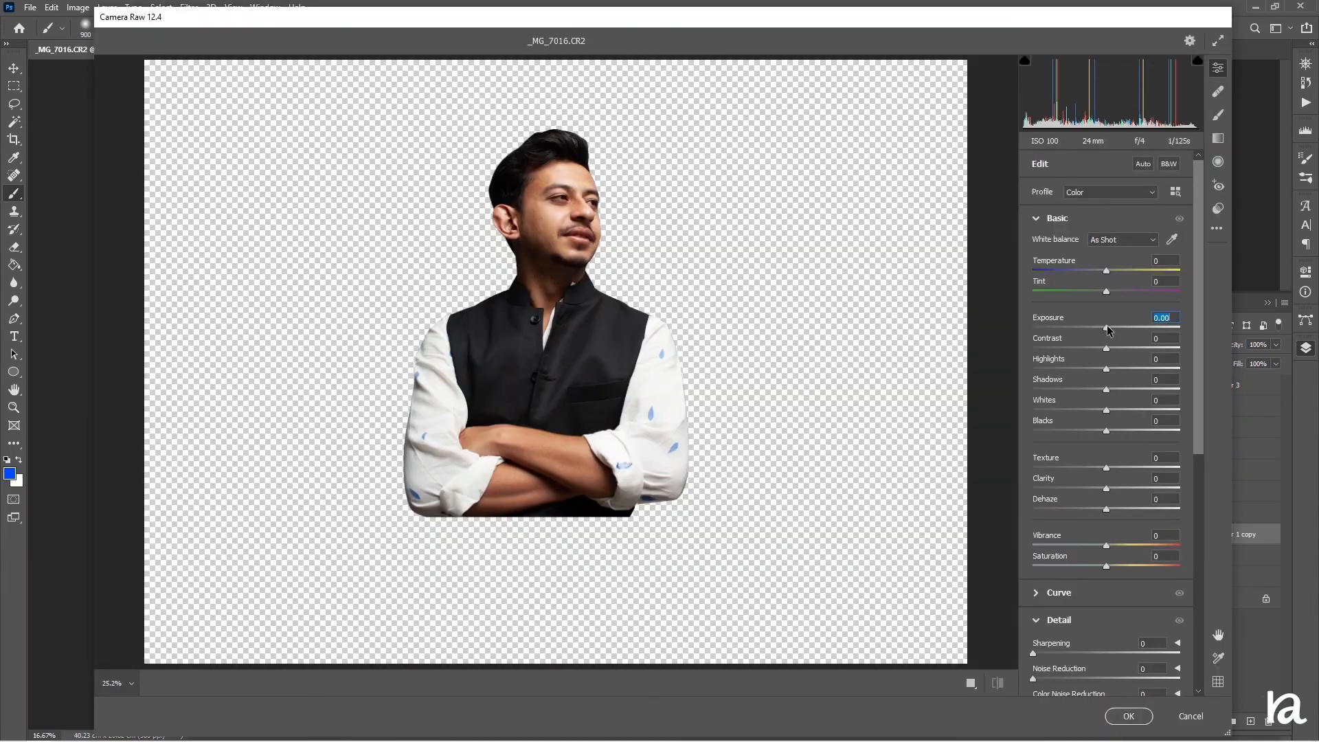
pyautogui.moveTo(1107, 329); pyautogui.dragTo(1114, 333)
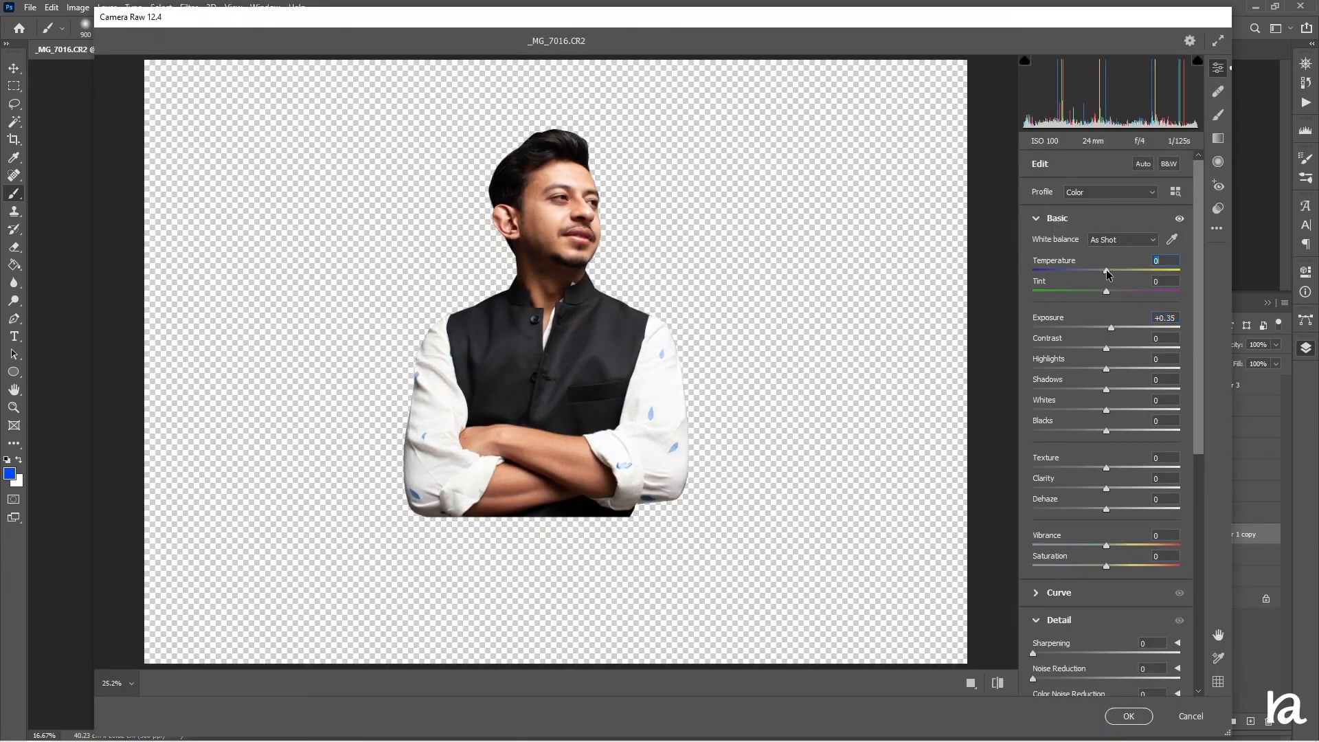
pyautogui.moveTo(1107, 274); pyautogui.dragTo(1099, 276)
pyautogui.click(1127, 715)
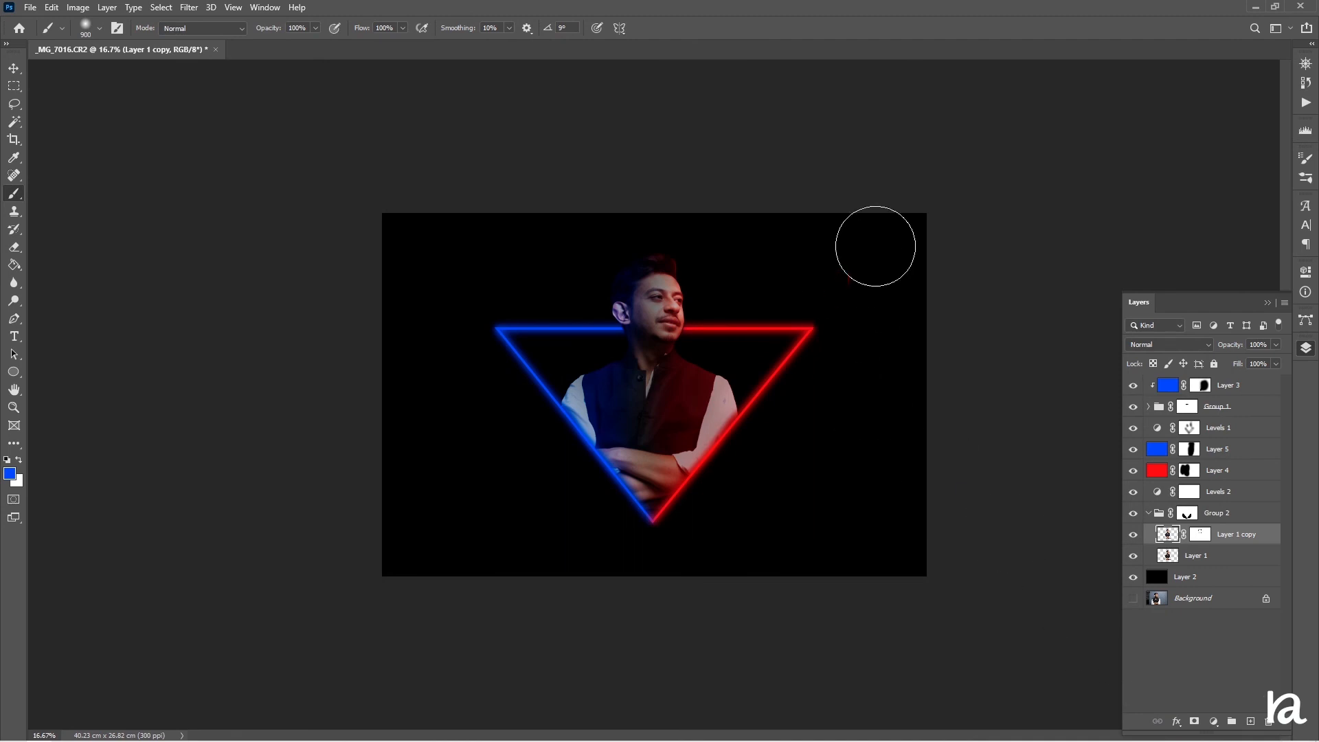
# Add a new empty layer at the top of the layer stack
pyautogui.hotkey('ctrl', '+')
pyautogui.hotkey('ctrl', '+')
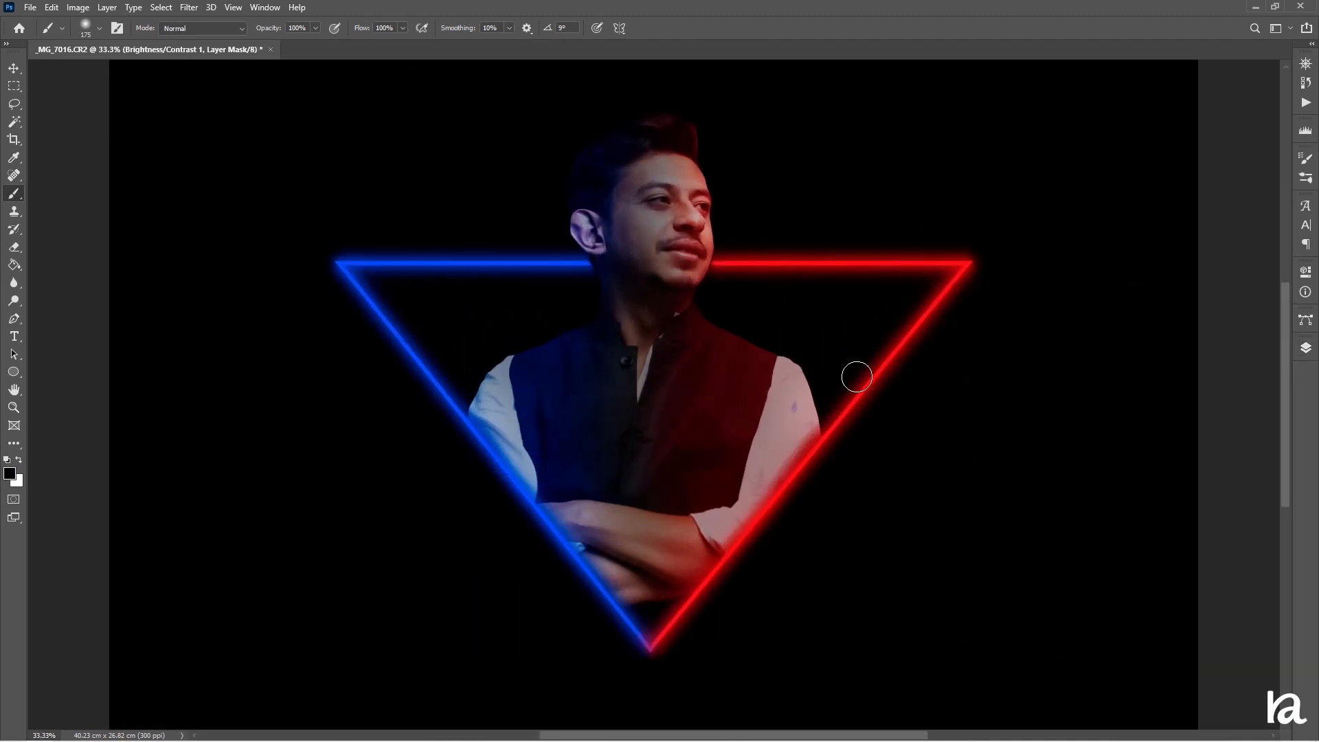
pyautogui.click(1305, 348)
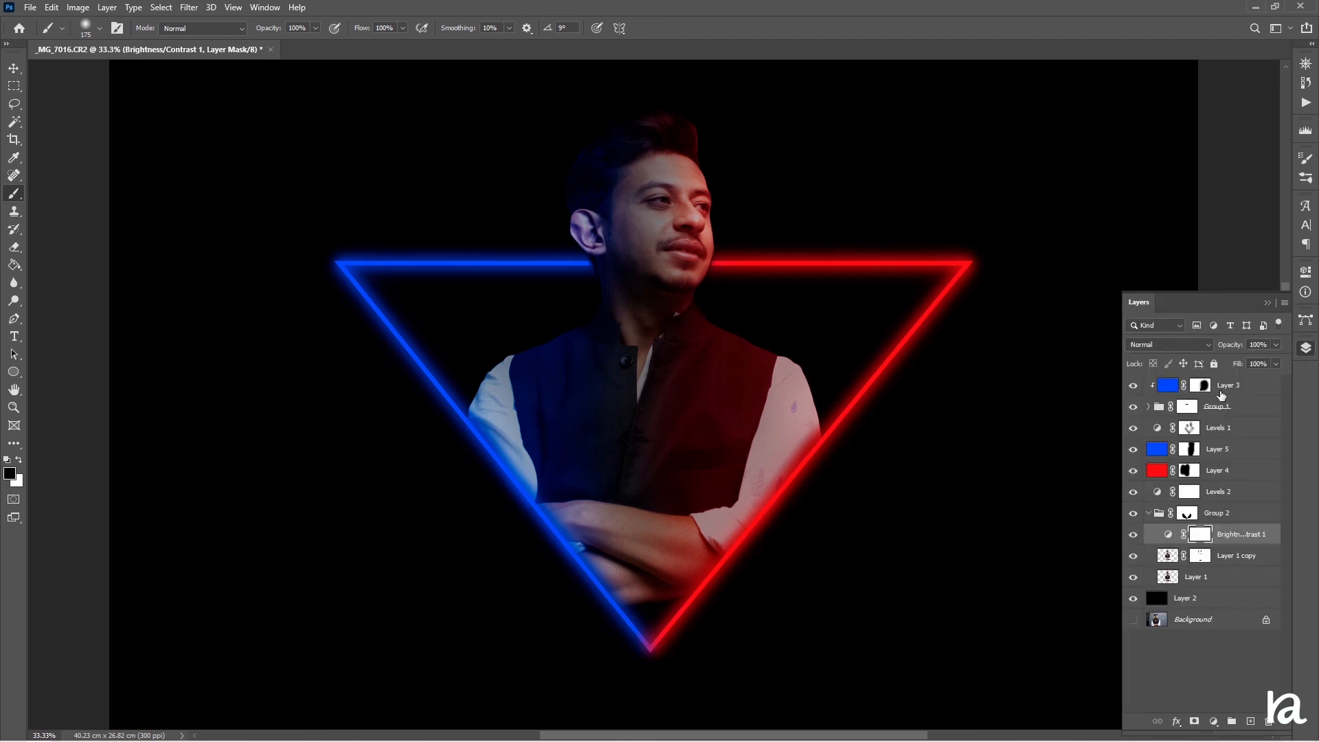
pyautogui.click(1230, 384)
pyautogui.click(1250, 721)
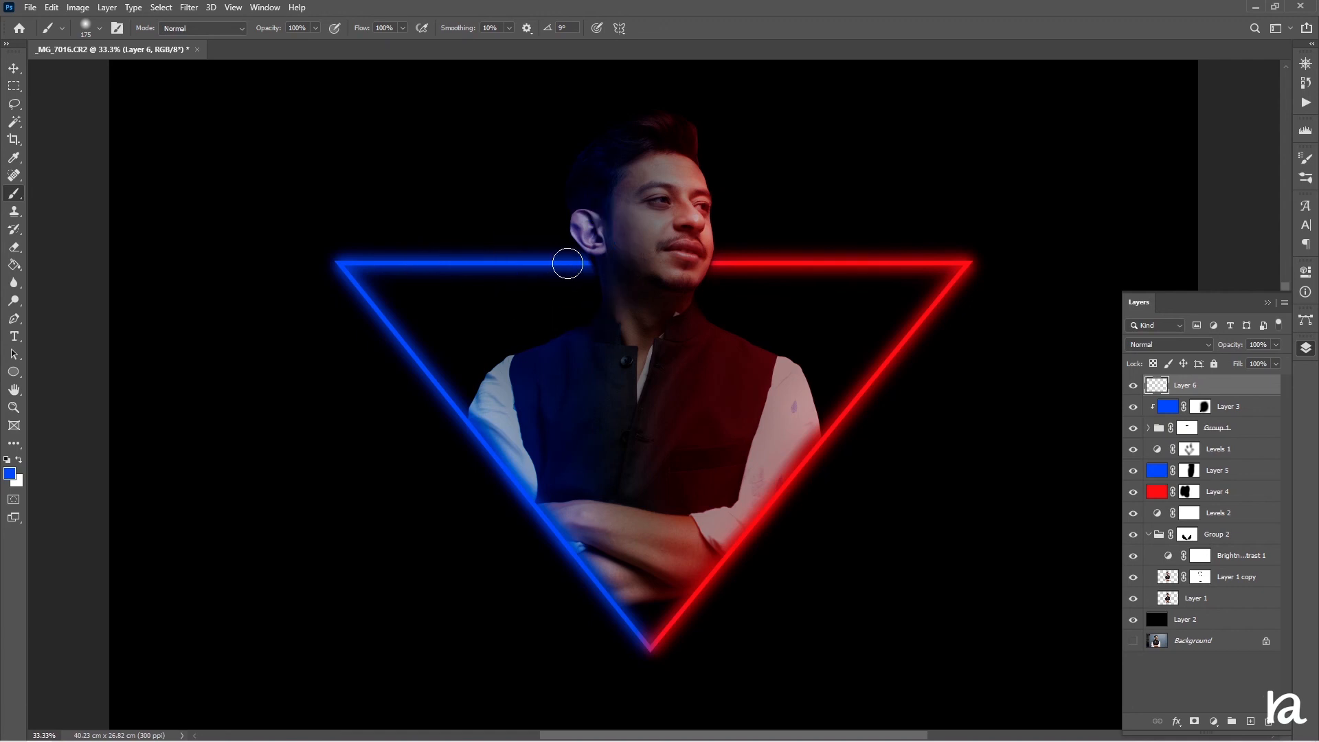
# With a smaller brush, paint a blue stroke along the triangle's top-left and left edges on the new layer
pyautogui.press('[')
pyautogui.press('[')
pyautogui.moveTo(577, 257)
pyautogui.mouseDown()
pyautogui.moveTo(336, 258)
pyautogui.moveTo(610, 603)
pyautogui.mouseUp()
pyautogui.hotkey('ctrl', 'z')
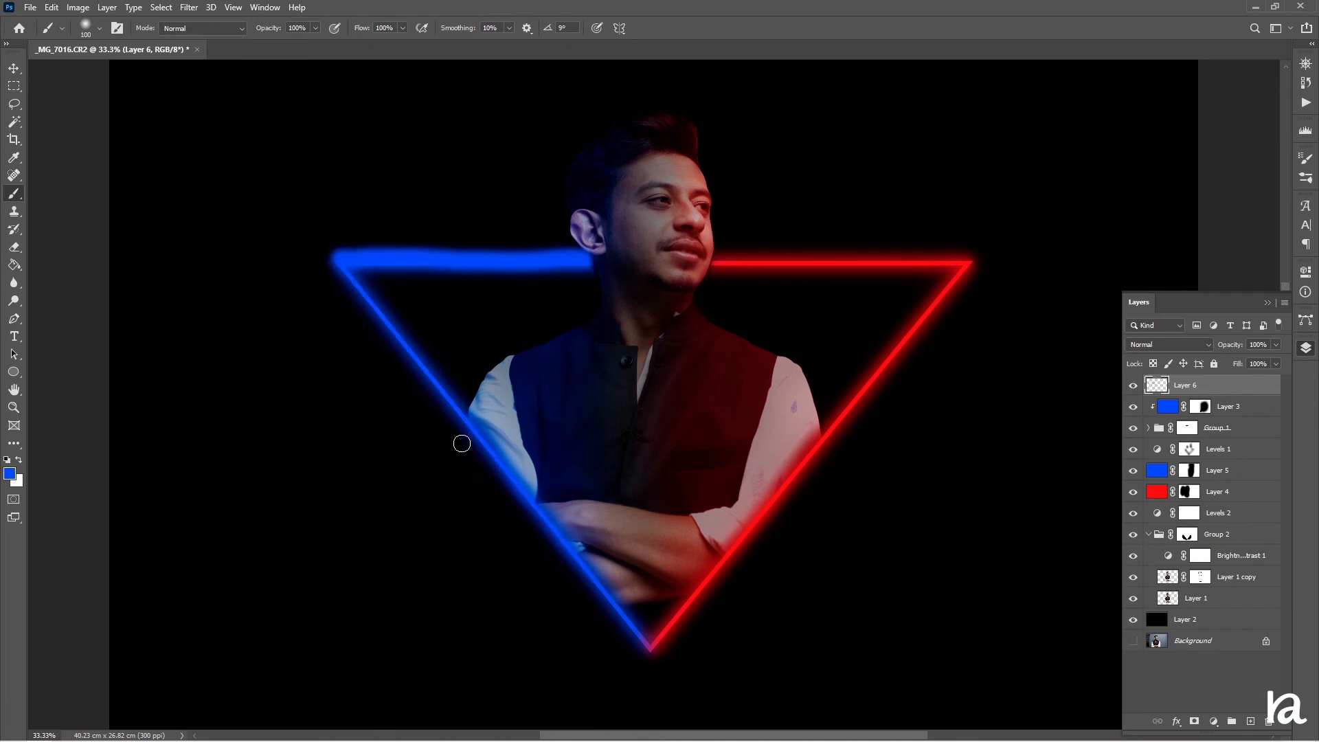
pyautogui.moveTo(349, 278); pyautogui.dragTo(651, 654)
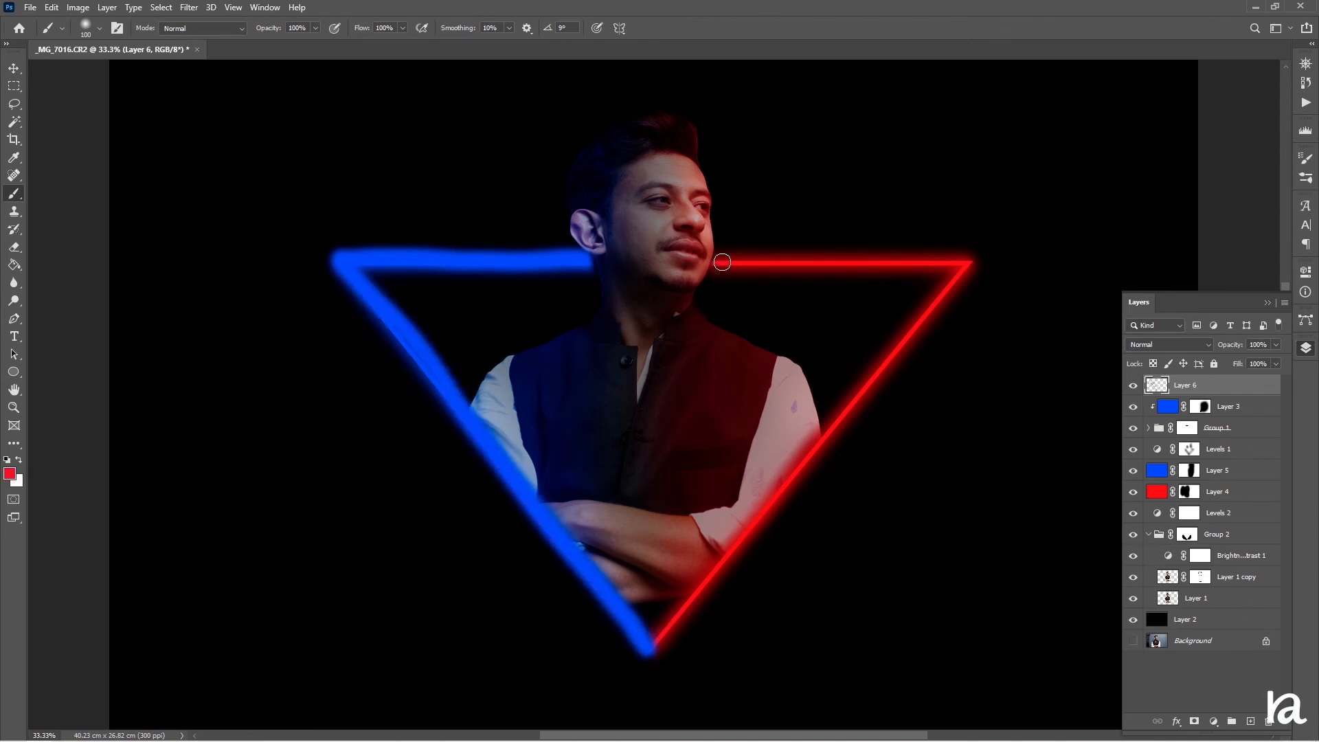
# Paint a red stroke along the triangle's top-right and right edges on the same layer
pyautogui.moveTo(722, 262)
pyautogui.mouseDown()
pyautogui.moveTo(972, 272)
pyautogui.moveTo(835, 406)
pyautogui.mouseUp()
pyautogui.hotkey('ctrl', 'z')
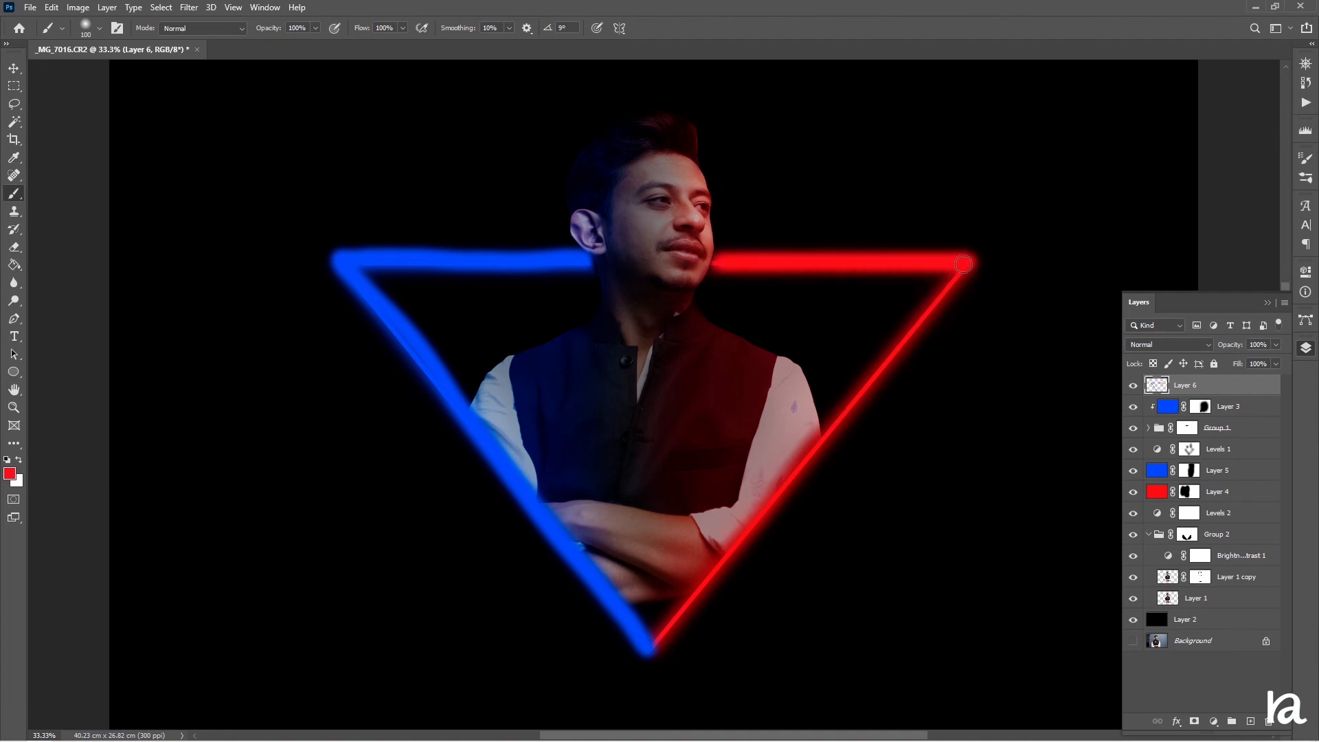
pyautogui.moveTo(963, 264)
pyautogui.mouseDown()
pyautogui.moveTo(869, 408)
pyautogui.moveTo(785, 498)
pyautogui.mouseUp()
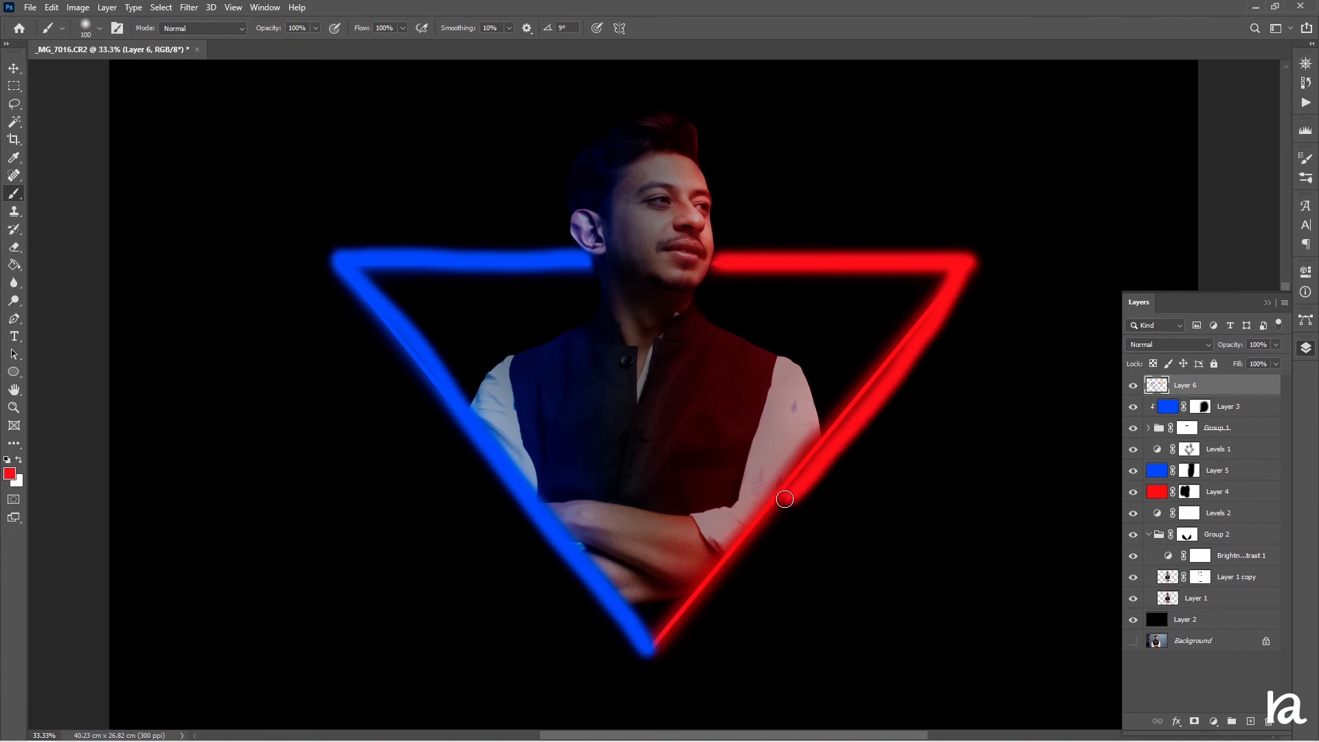
pyautogui.hotkey('ctrl', 'z')
pyautogui.moveTo(960, 272); pyautogui.dragTo(655, 647)
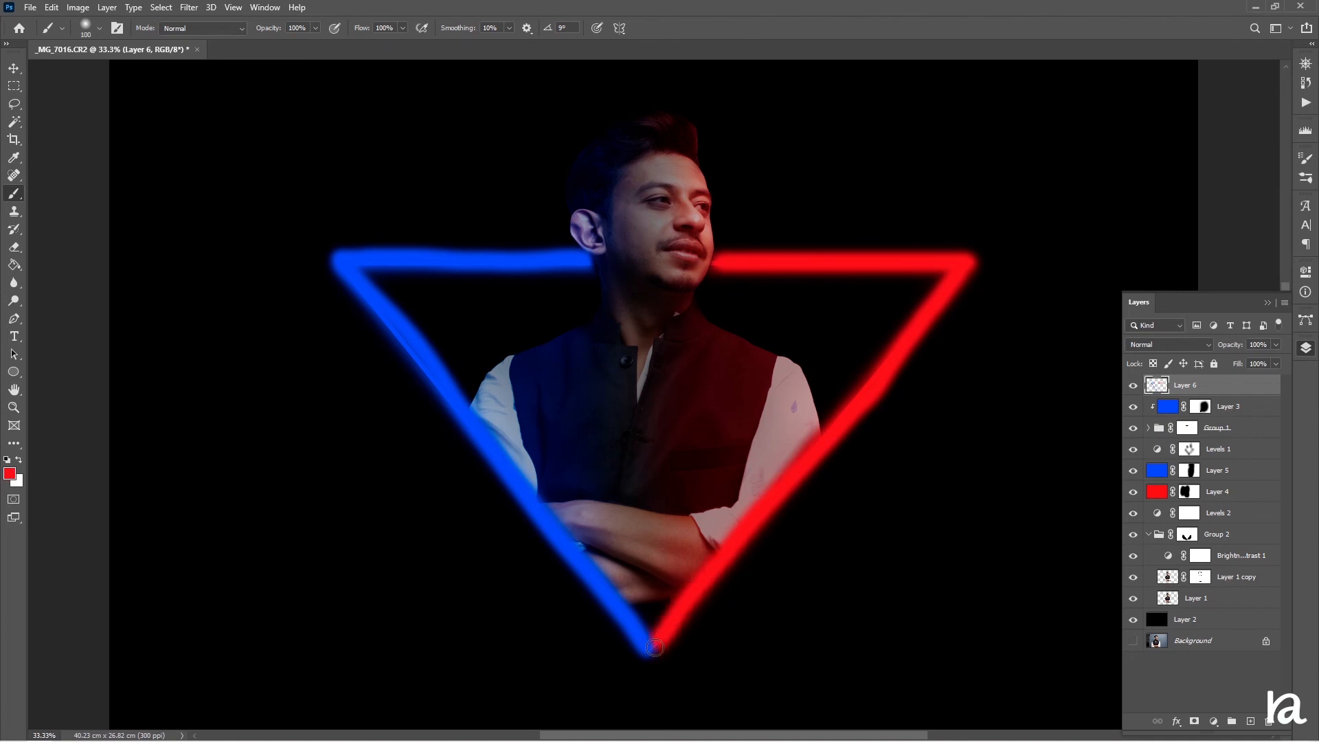
# Apply a Gaussian Blur with a radius of 118.7 pixels to the painted strokes layer
pyautogui.click(187, 7)
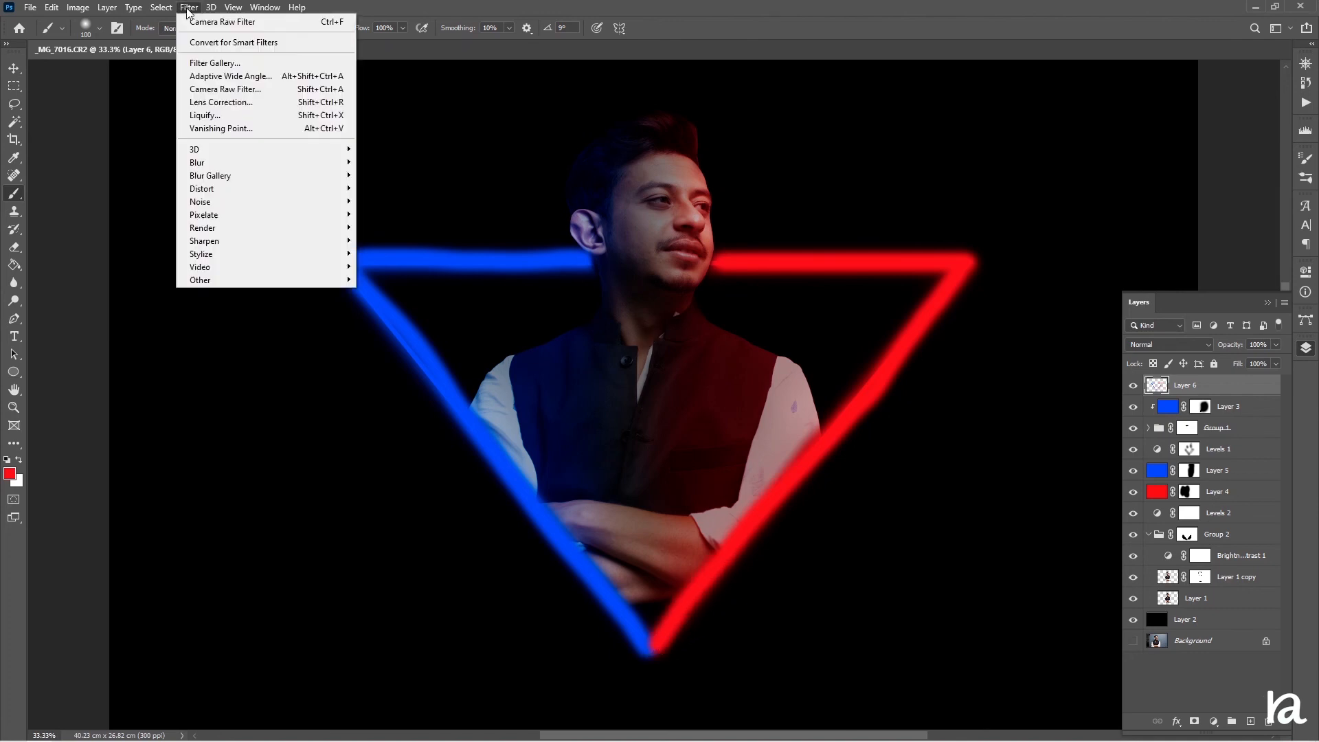
pyautogui.moveTo(288, 162)
pyautogui.click(402, 215)
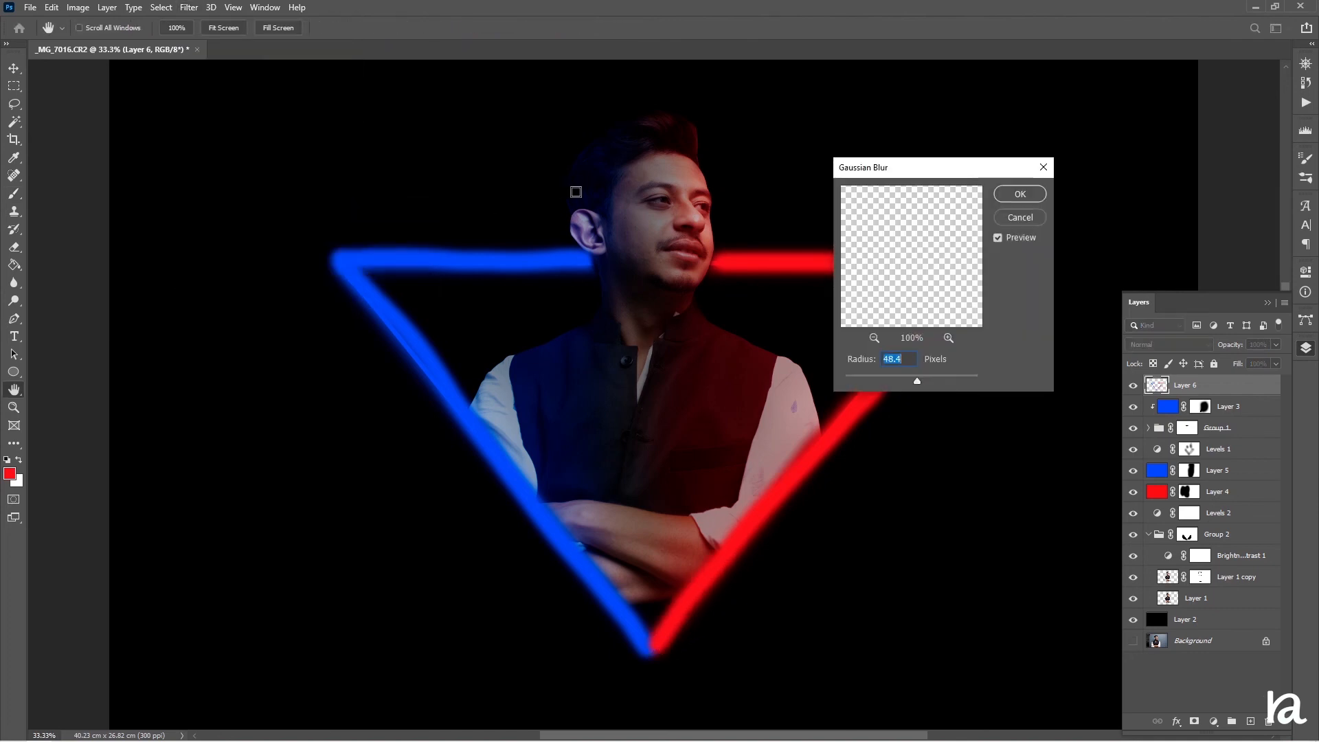
pyautogui.moveTo(925, 383); pyautogui.dragTo(934, 389)
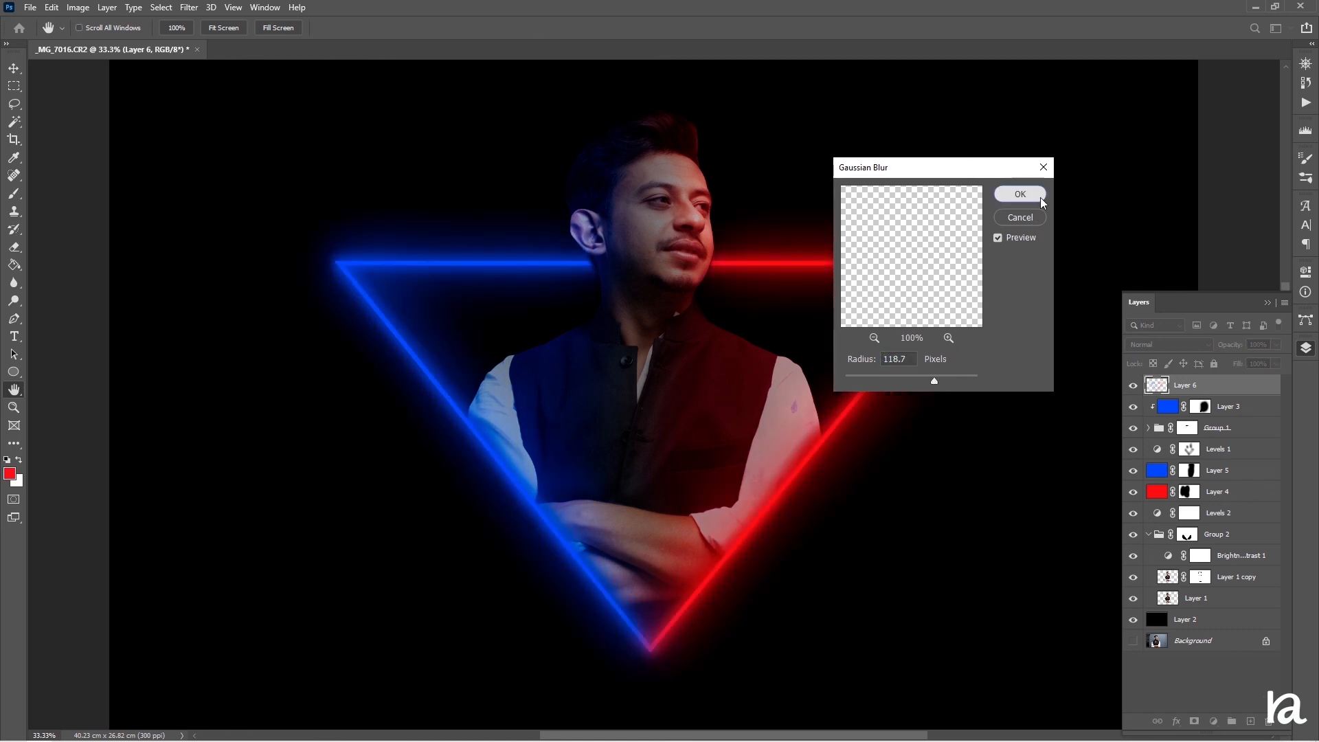
pyautogui.click(1020, 194)
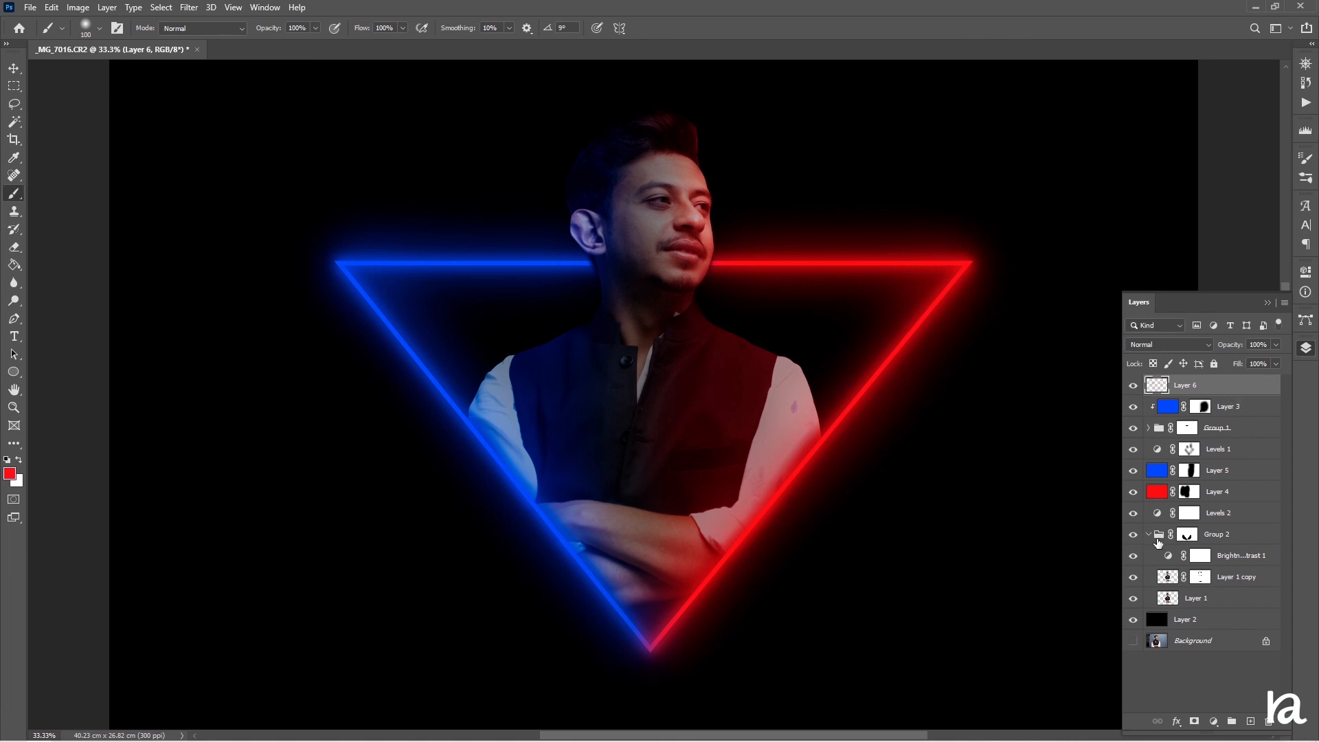
# Collapse the subject group and move the blurred glow layer down below the top group, above Levels 1
pyautogui.click(1148, 533)
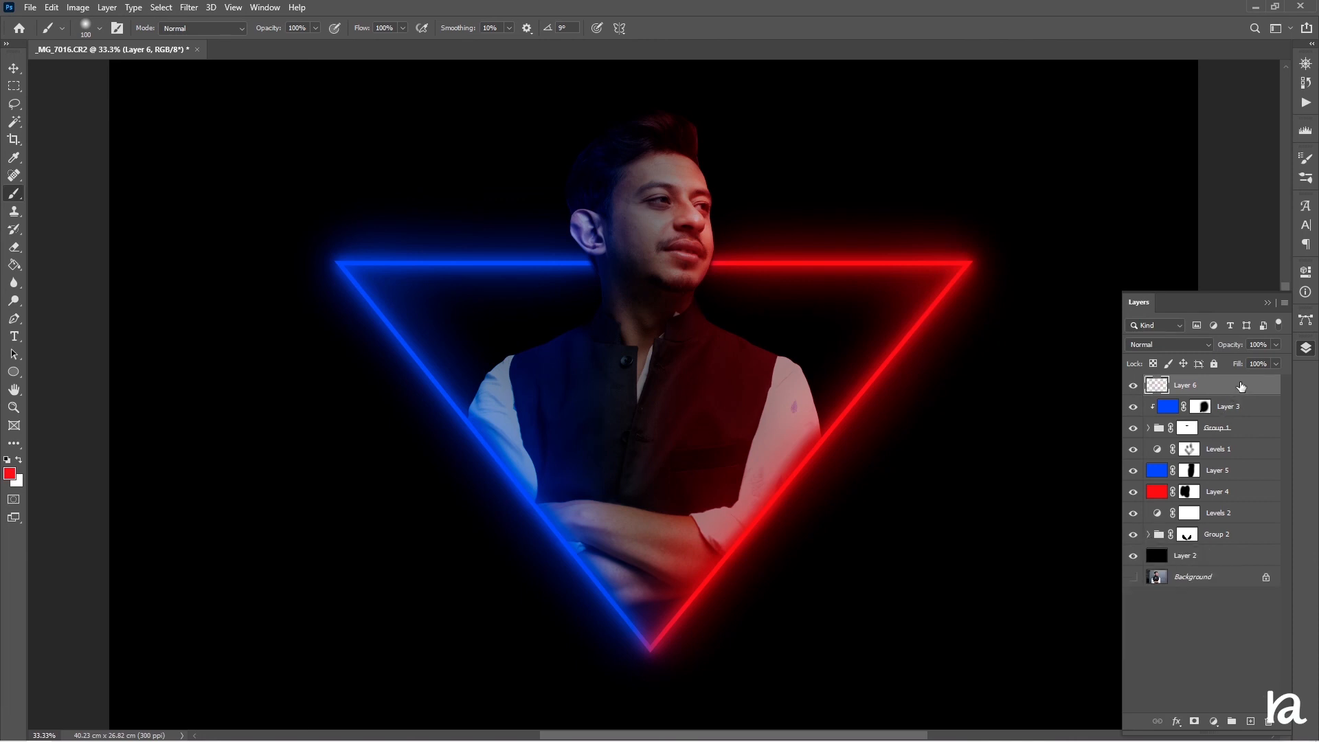
pyautogui.moveTo(1240, 387); pyautogui.dragTo(1258, 441)
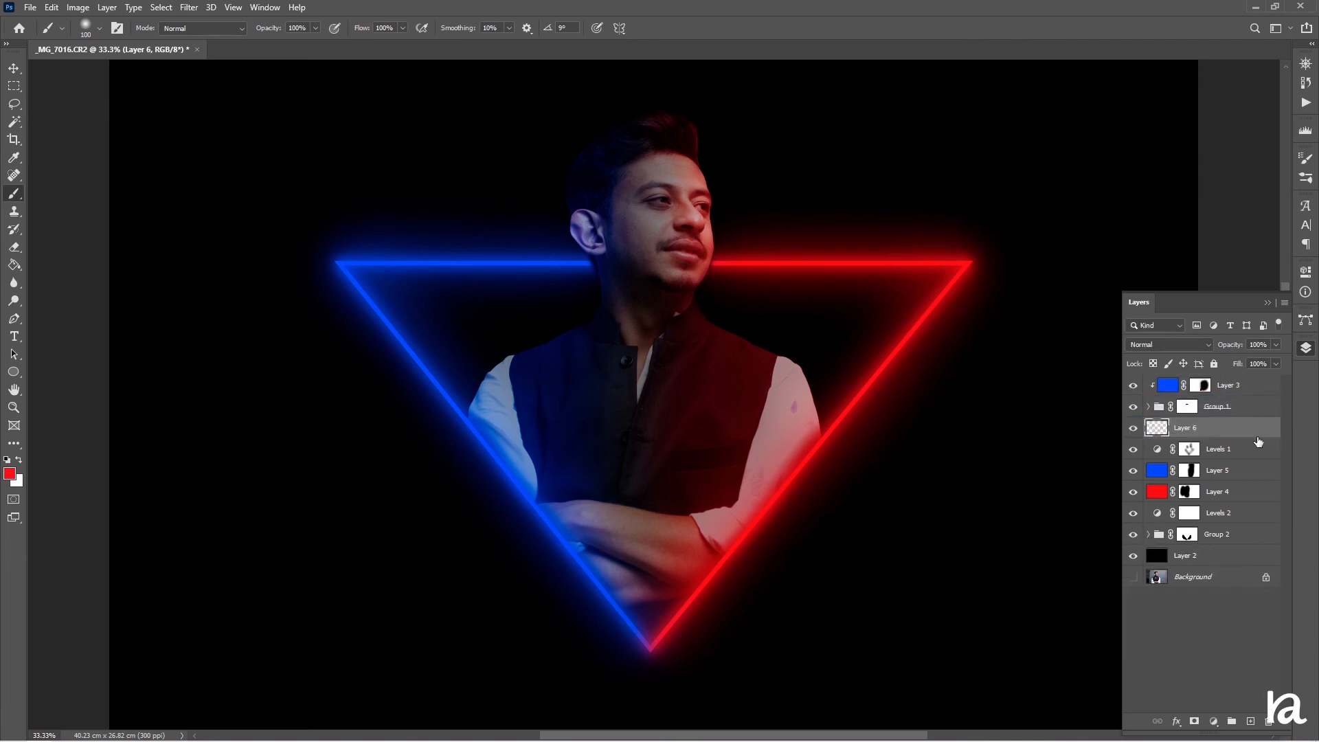